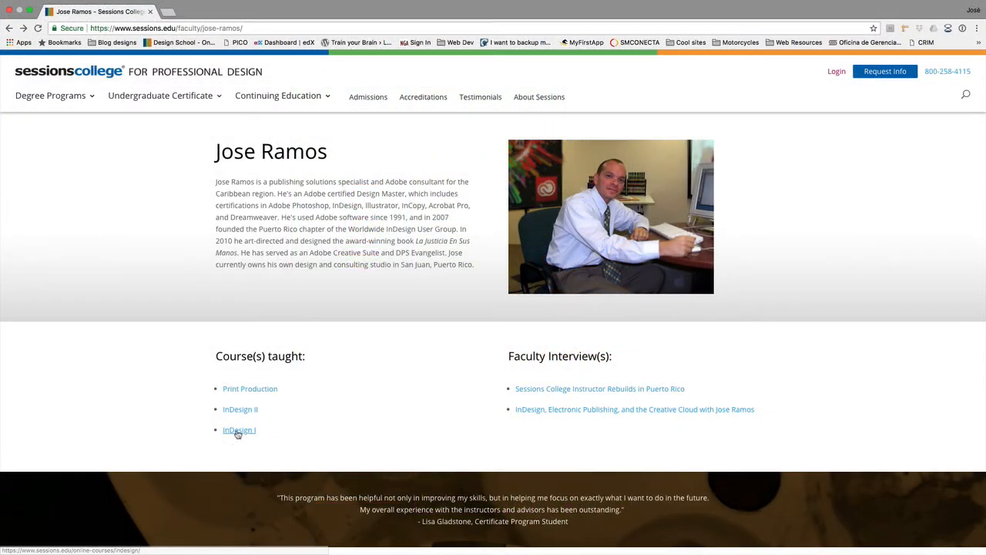
View the InDesign I course page, go back, and read the faculty interview on InDesign, electronic publishing and the Creative Cloud
left_click(238, 431)
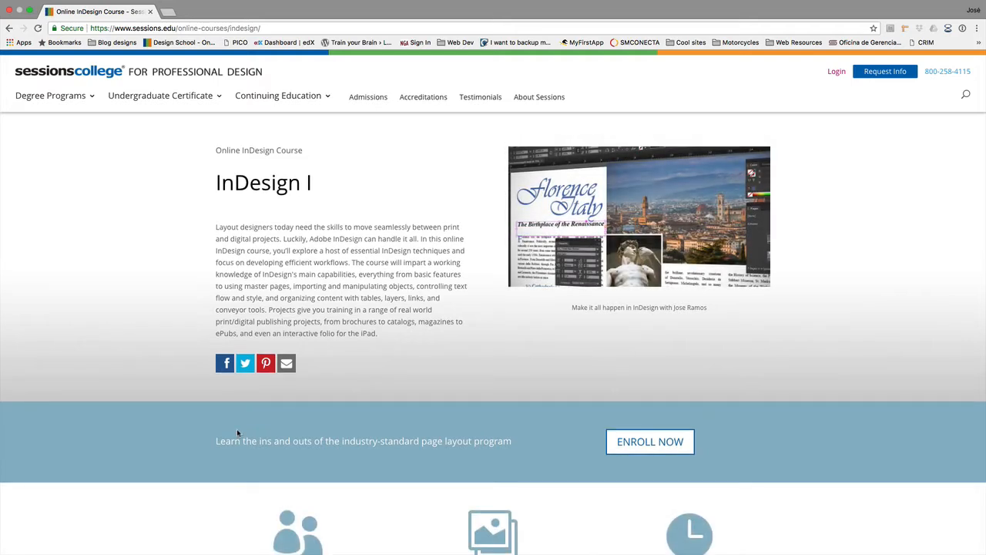
key("super+Left")
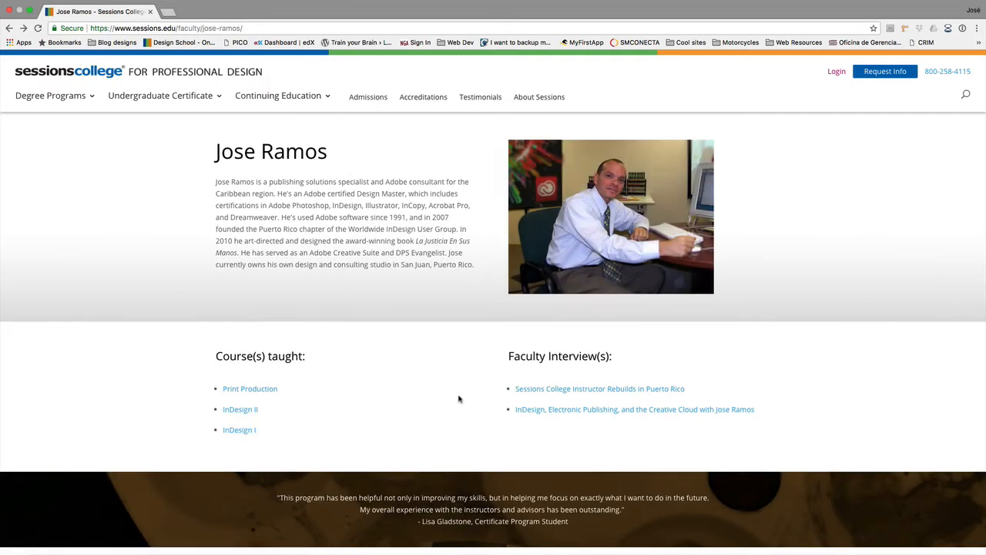
left_click(534, 413)
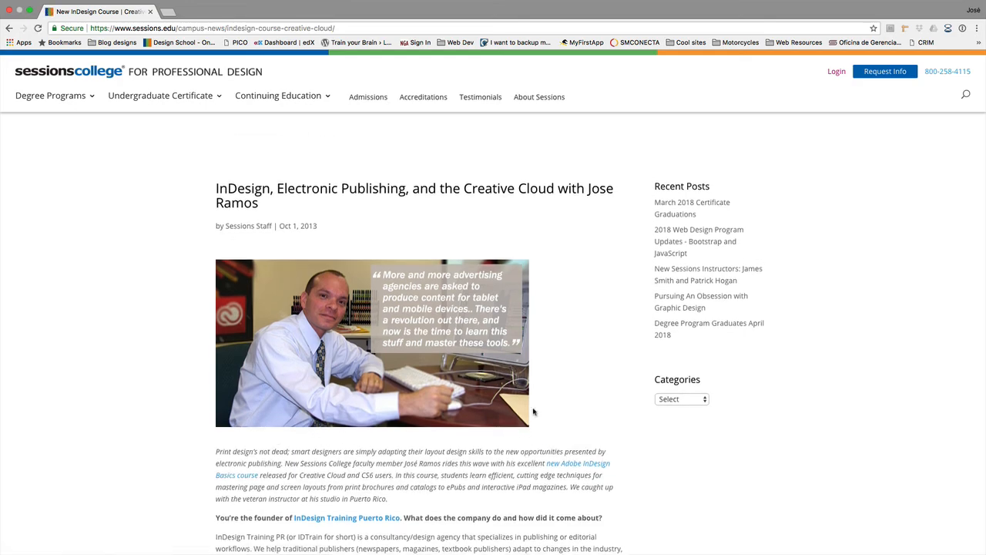
scroll(534, 412, "down", 10)
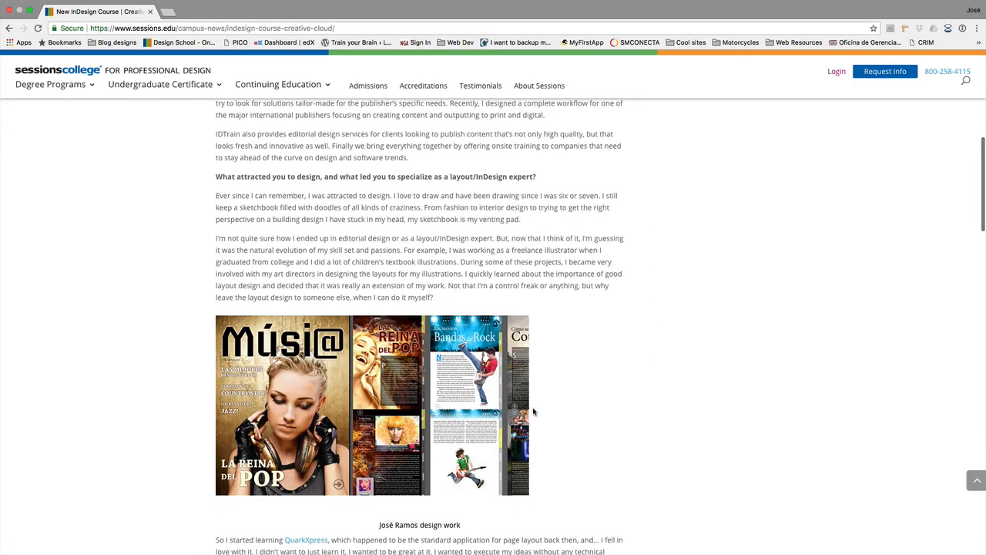
scroll(534, 412, "down", 5)
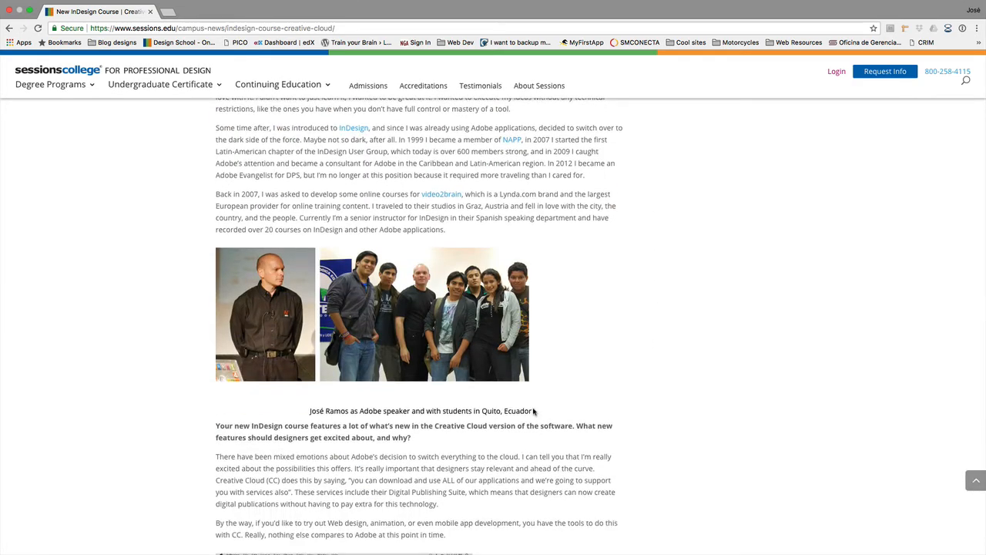
scroll(534, 412, "down", 5)
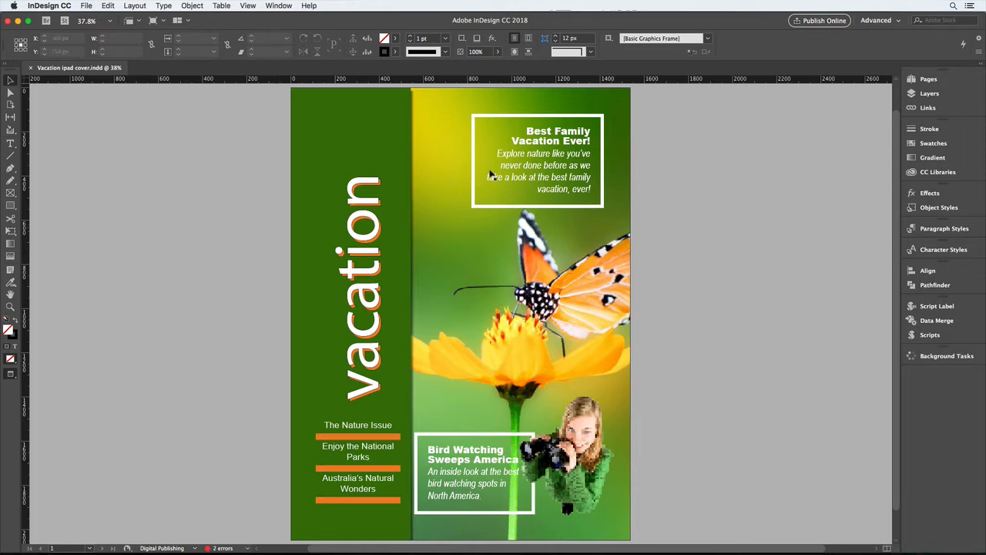
Rotate the spread view of page 1 by 180°
left_click(947, 78)
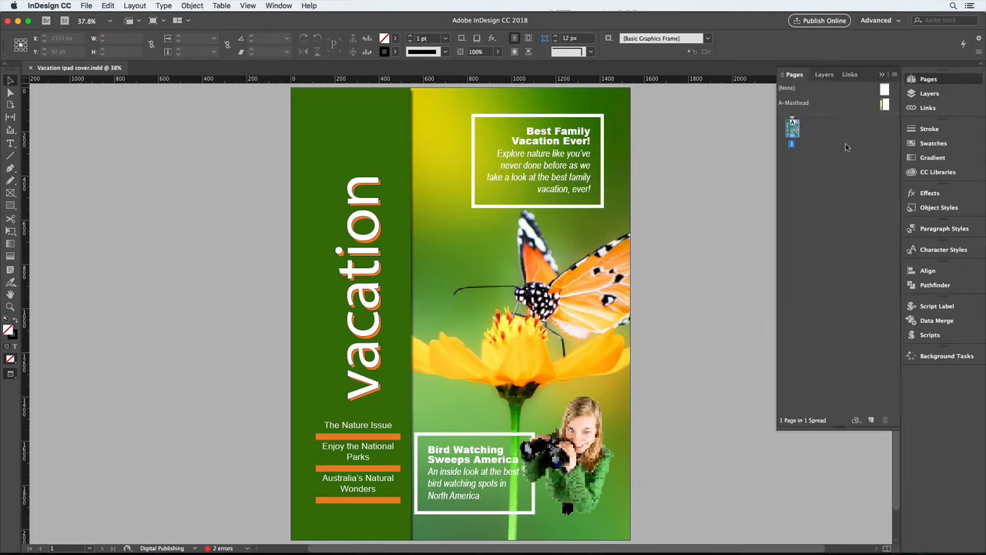
right_click(794, 128)
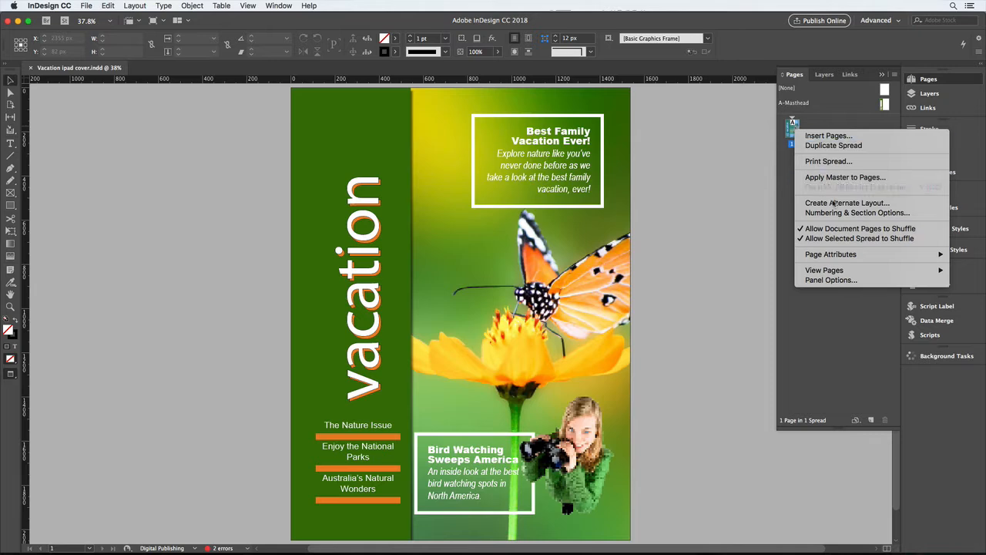
mouse_move(836, 257)
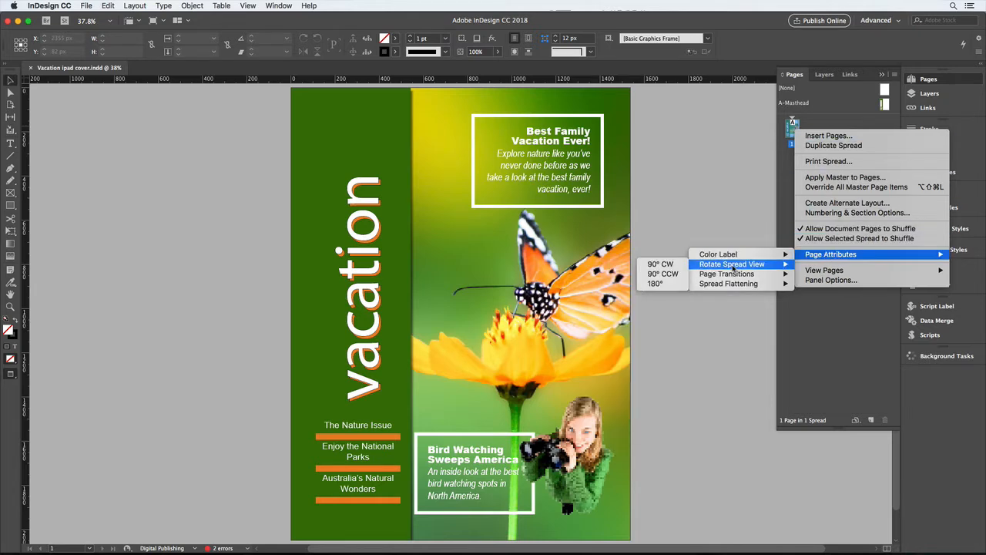
left_click(707, 307)
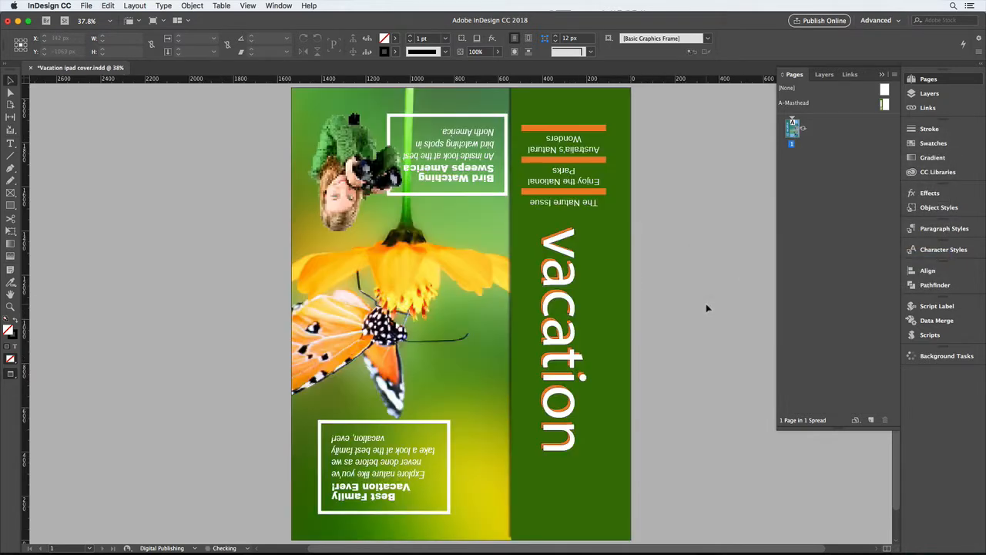
Preview the rotated cover in full-screen presentation mode and return to the layout
key("super+minus")
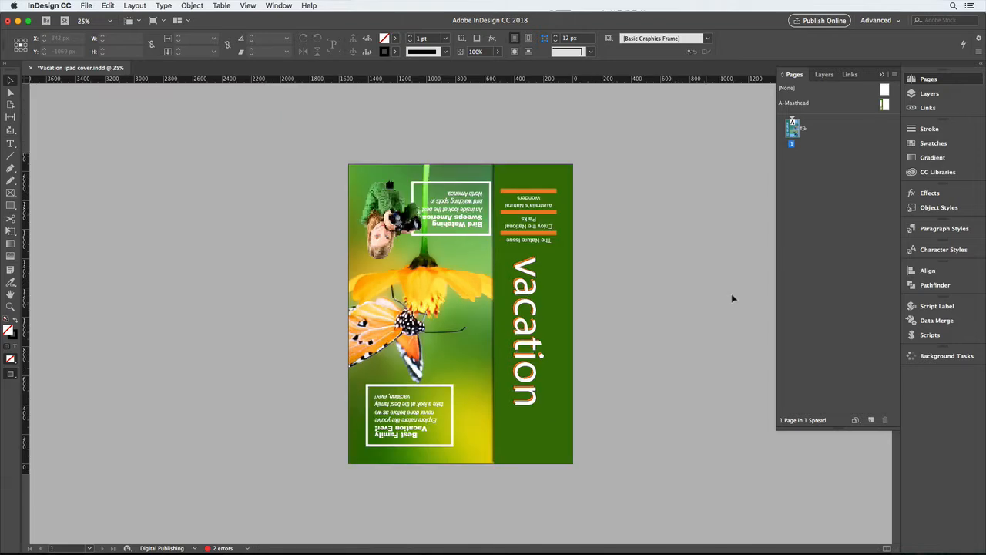
left_click(957, 80)
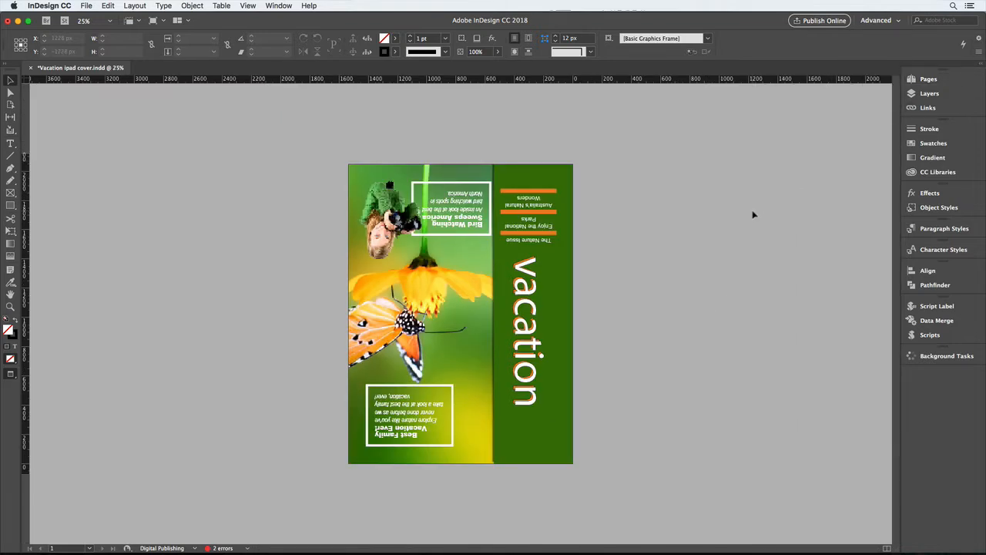
key("shift+w")
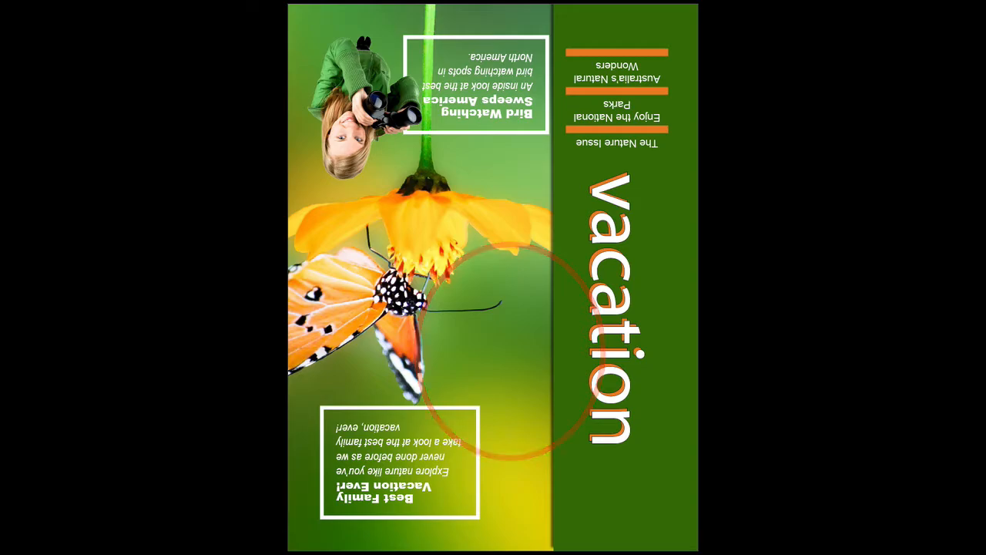
key("Escape")
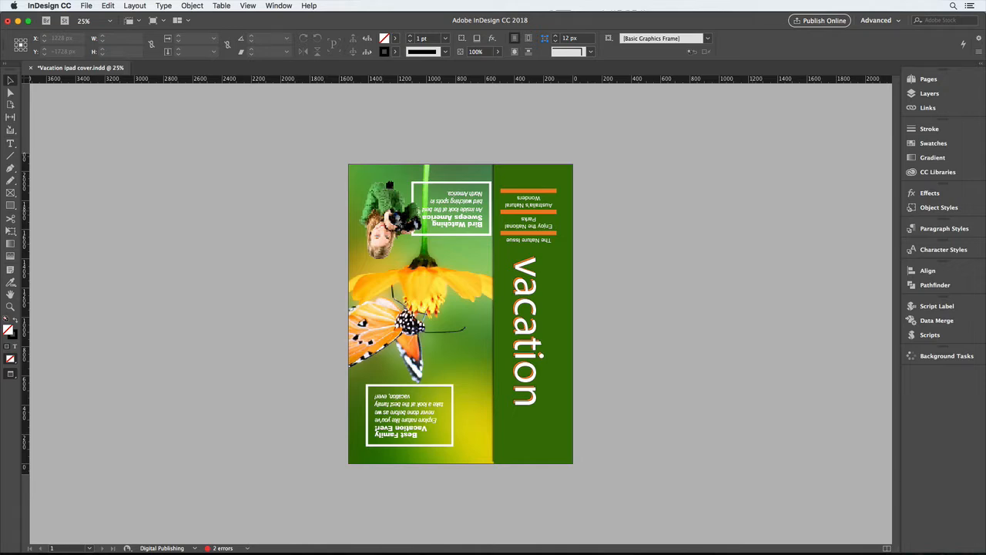
Clear the rotation of page 1's spread view
left_click(928, 78)
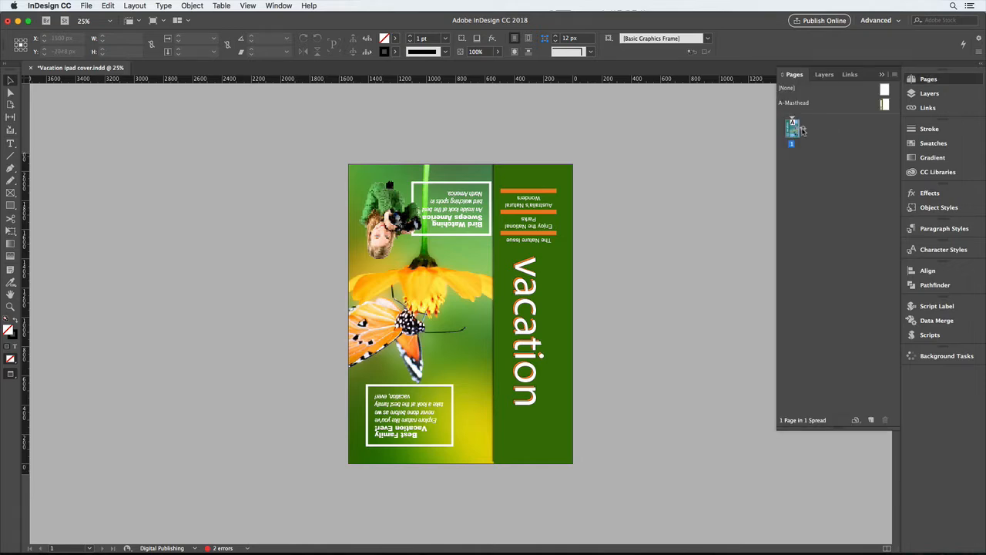
left_click(803, 131)
left_click(815, 175)
left_click(944, 79)
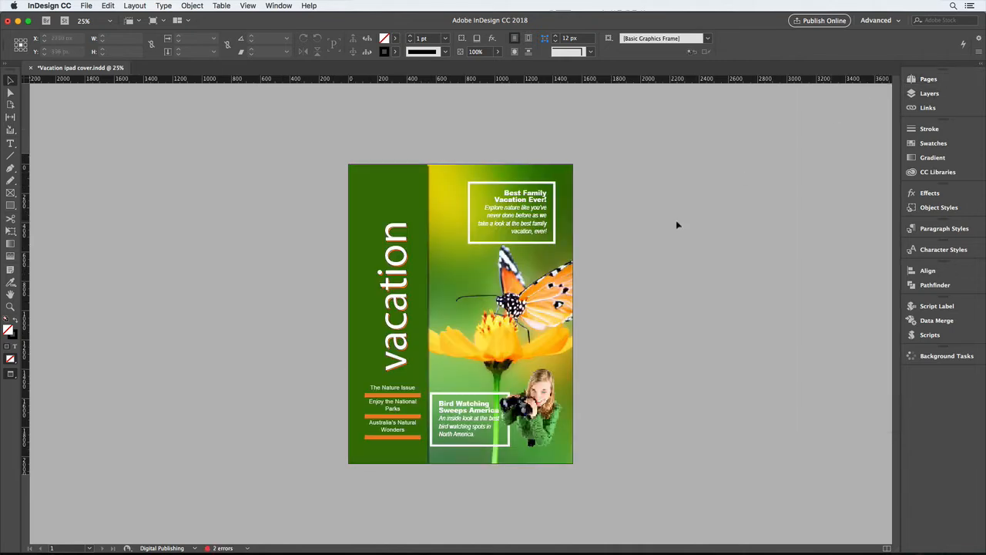
Leave preview mode to show guides and frame edges, and try selecting the "Best Family Vacation Ever!" text and its border
key("w")
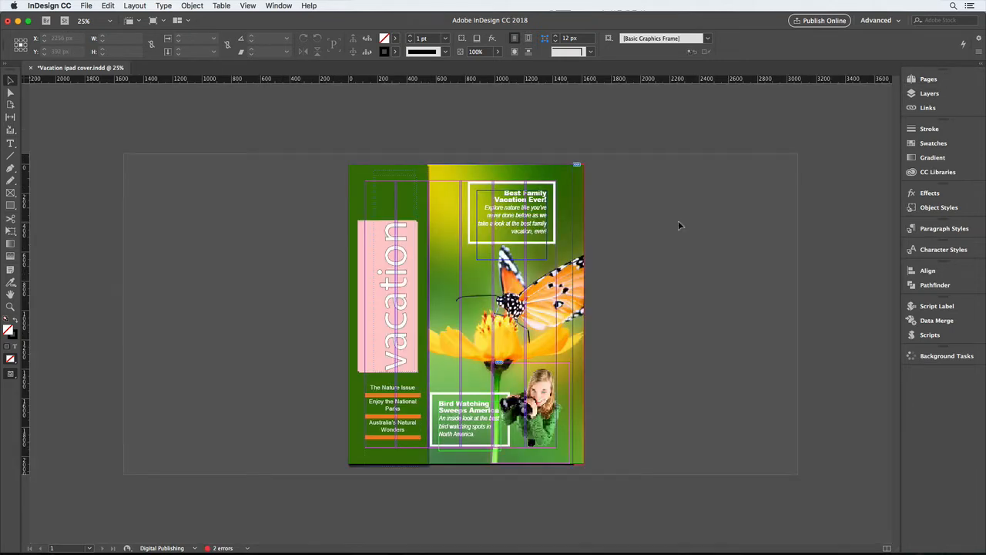
key("super+equal")
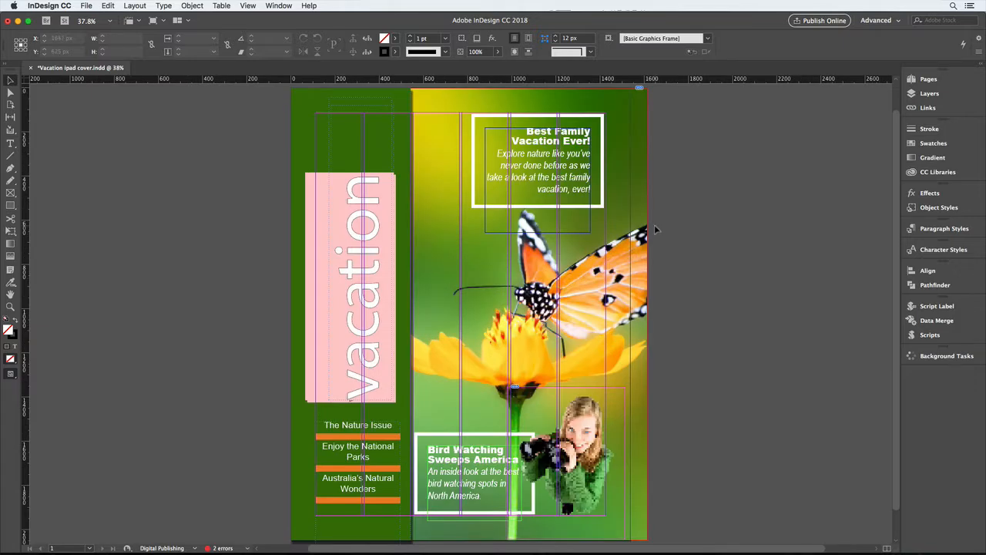
left_click(568, 142)
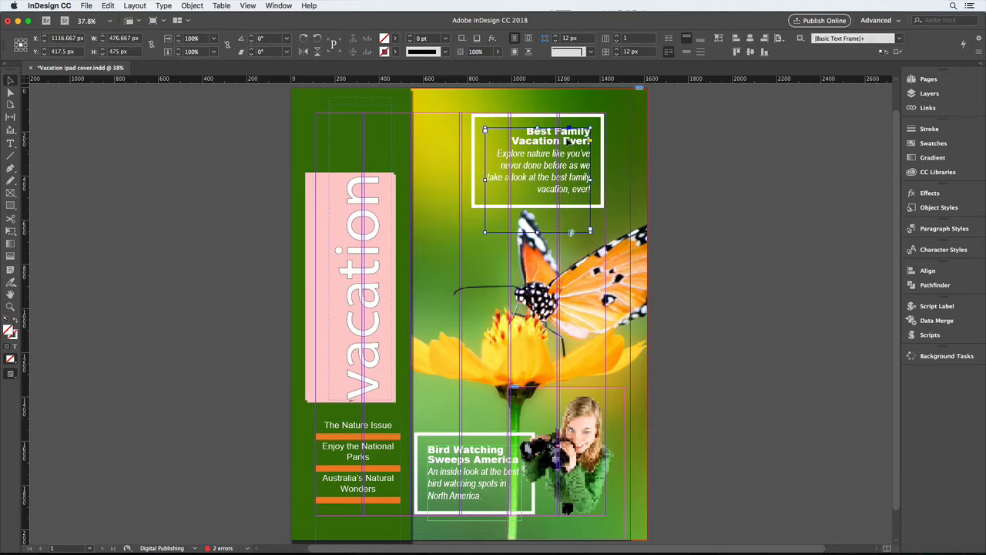
left_click(598, 209)
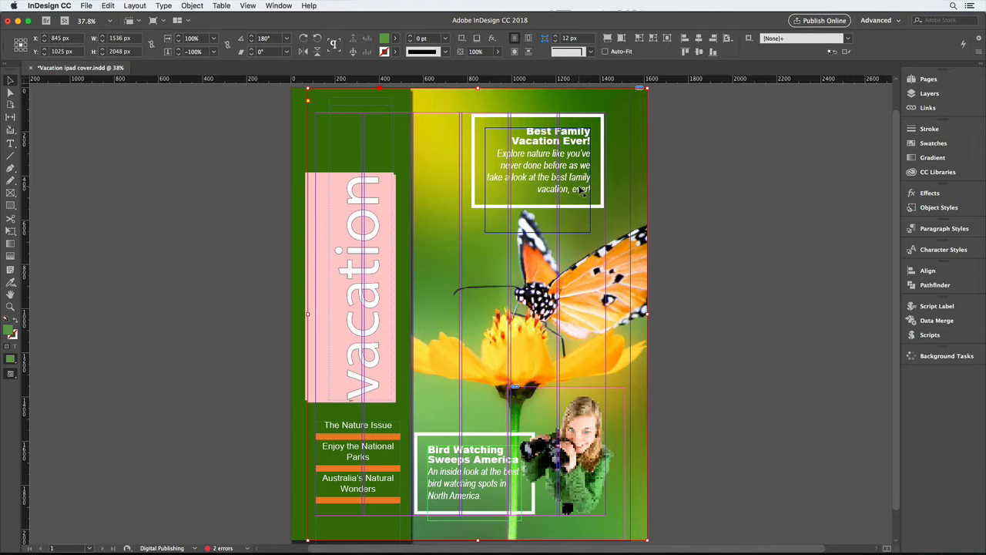
left_click(580, 190)
Try moving the butterfly cover image sideways, and undo the move
left_click(647, 160)
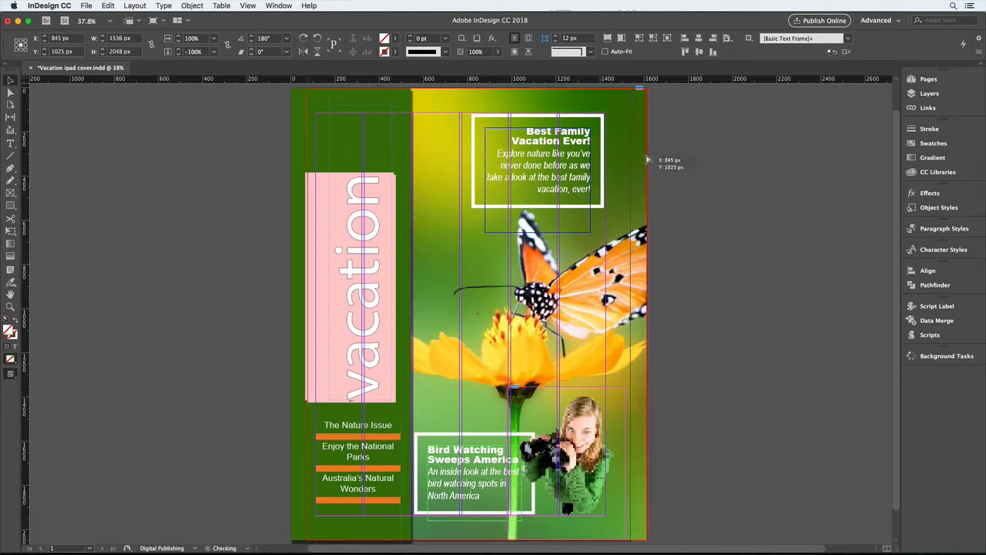
left_click_drag(647, 160, 705, 164)
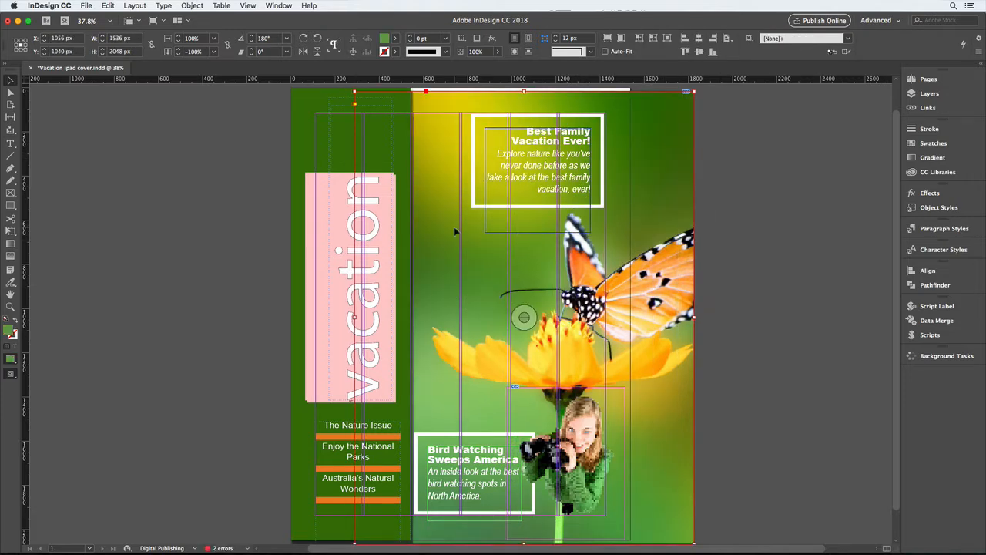
key("cmd+z")
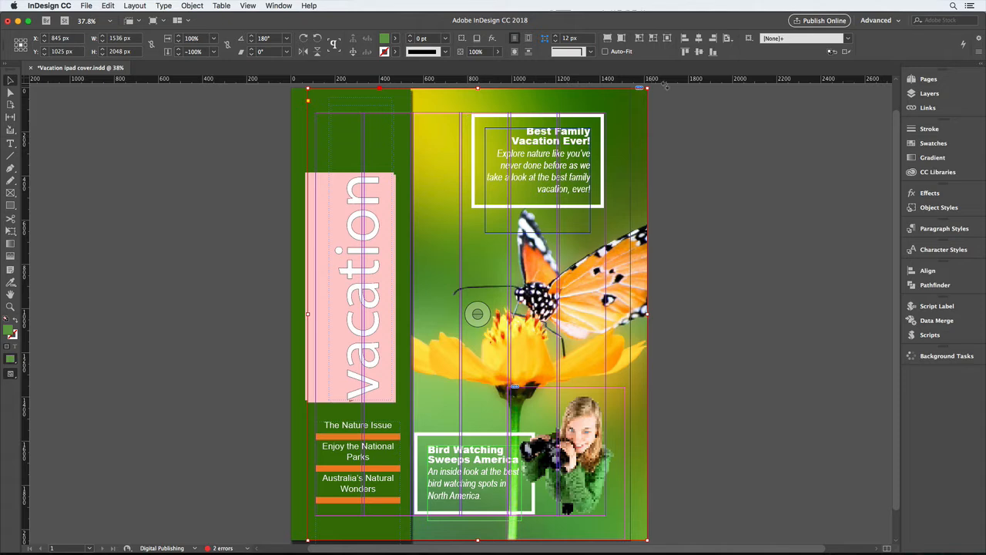
Open the A-Masthead master page and select its empty upper text frame
left_click(929, 79)
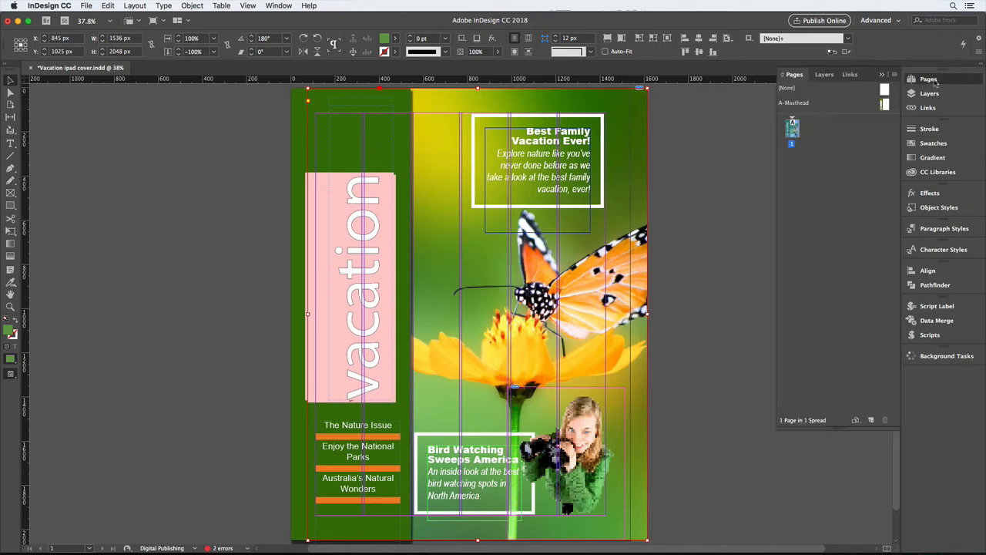
double_click(794, 102)
left_click(574, 160)
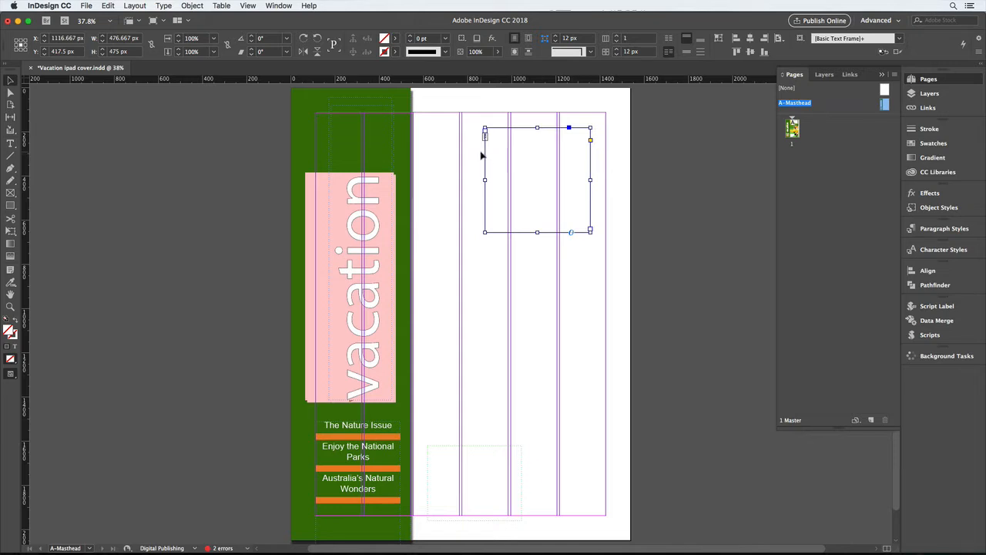
left_click(465, 122)
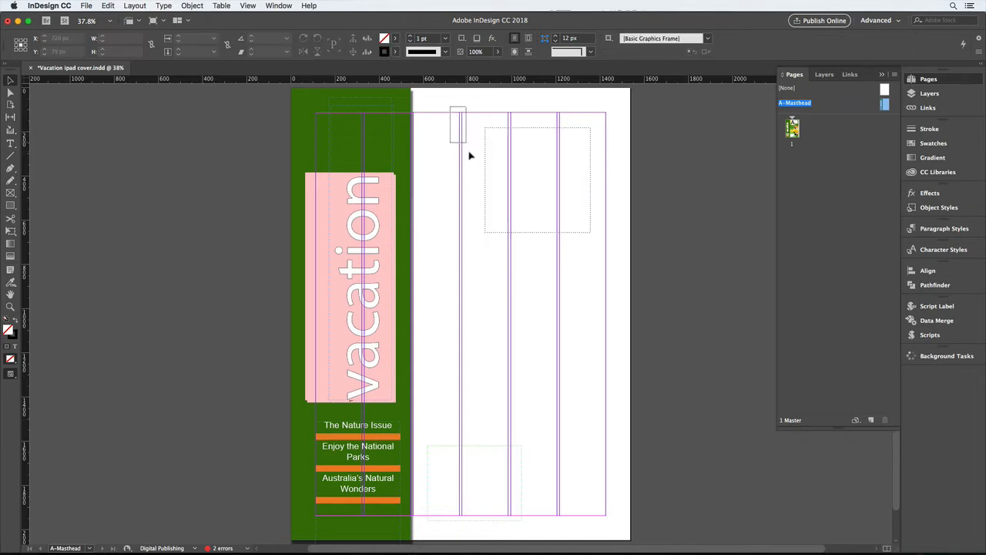
left_click_drag(447, 101, 641, 293)
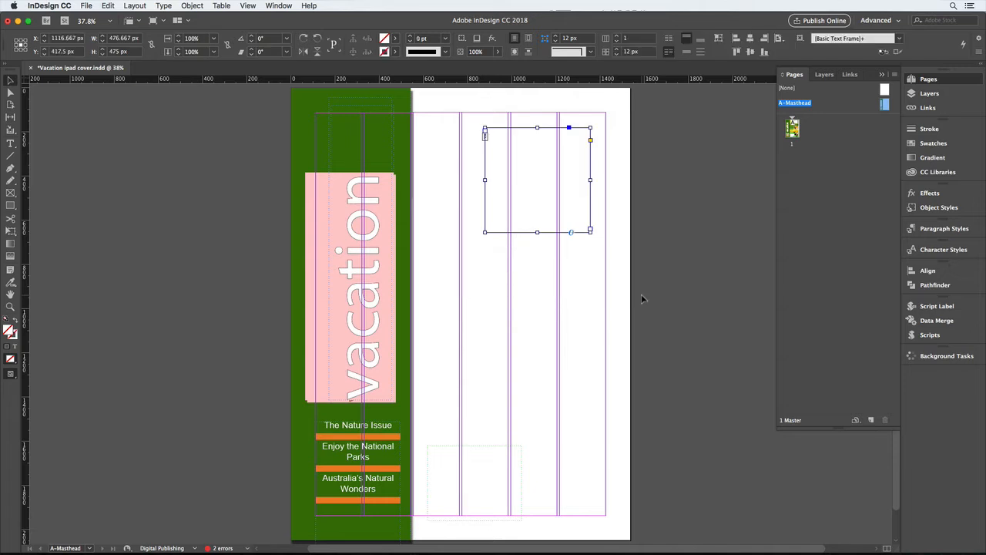
Compare page 1 with the A-Masthead master, and override all master page items on page 1
double_click(793, 128)
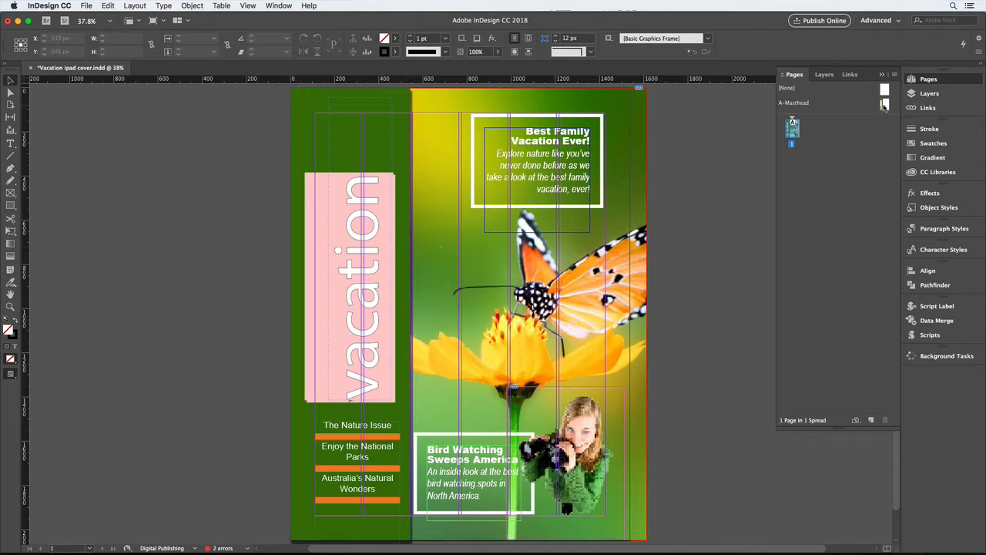
double_click(884, 104)
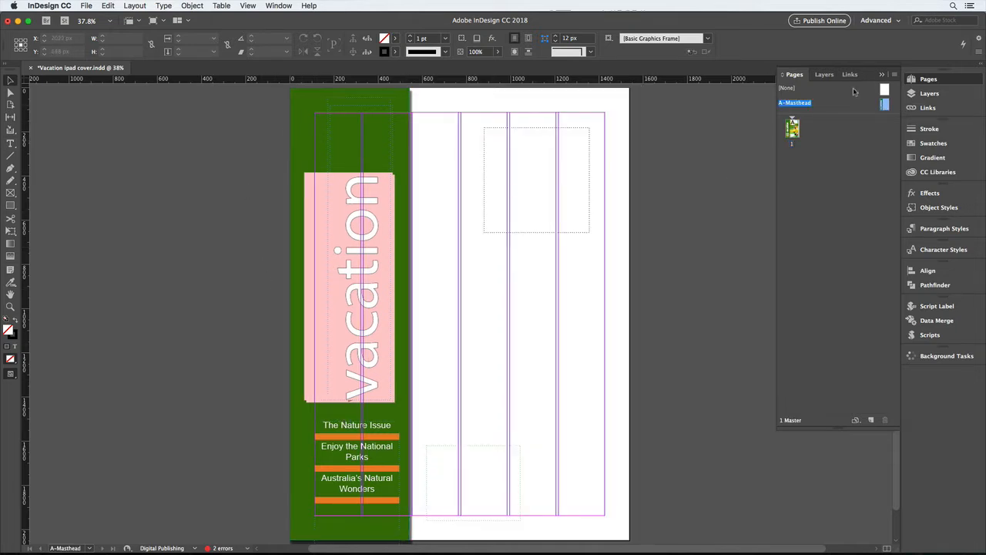
double_click(793, 127)
left_click(895, 75)
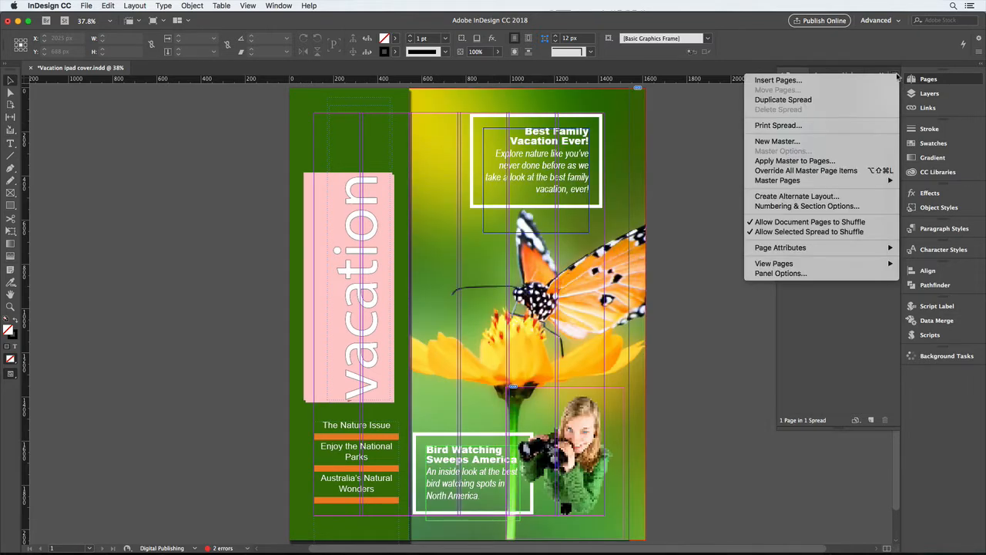
left_click(852, 170)
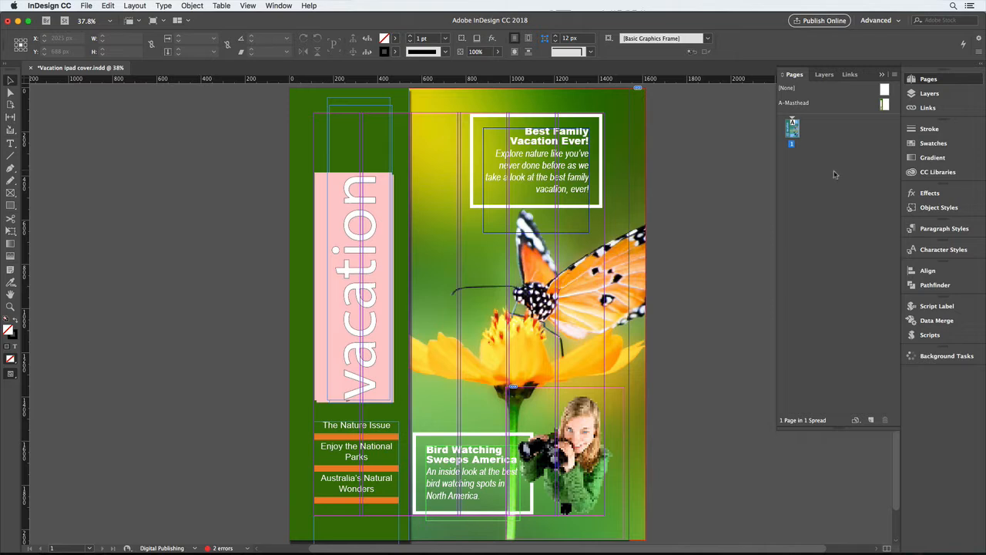
Select the butterfly cover image to identify its layer, and hide the Cover Image layer
left_click(600, 199)
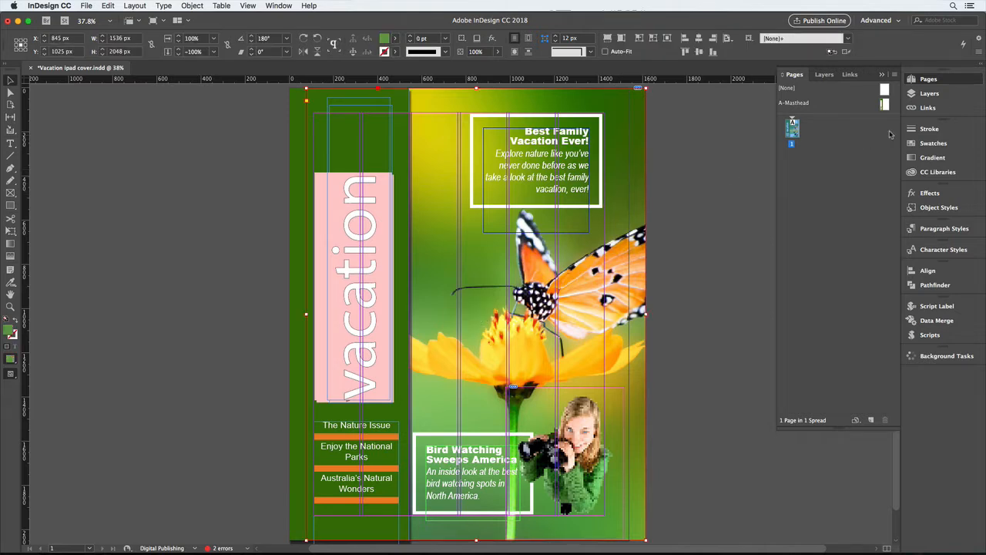
left_click(943, 93)
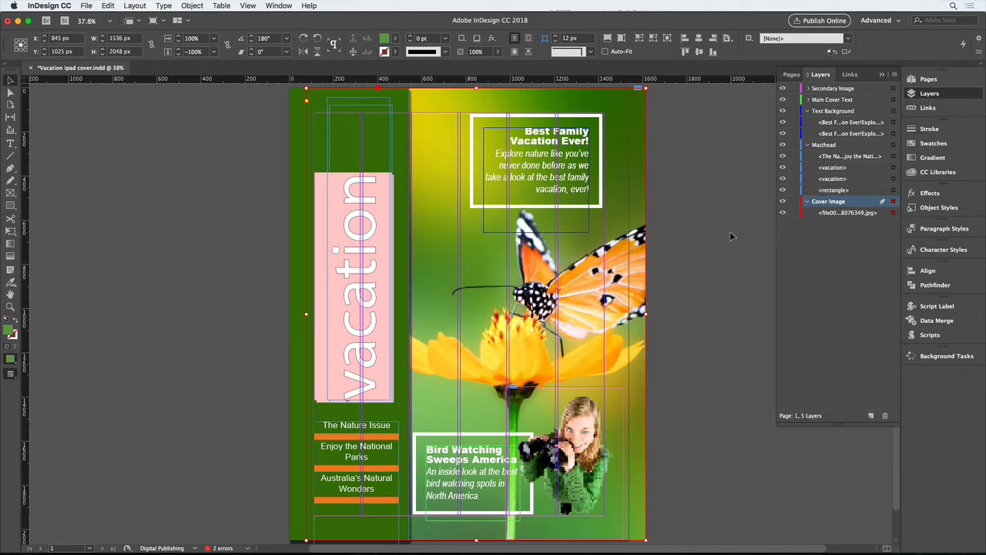
scroll(689, 216, "up", 2)
scroll(679, 178, "down", 1)
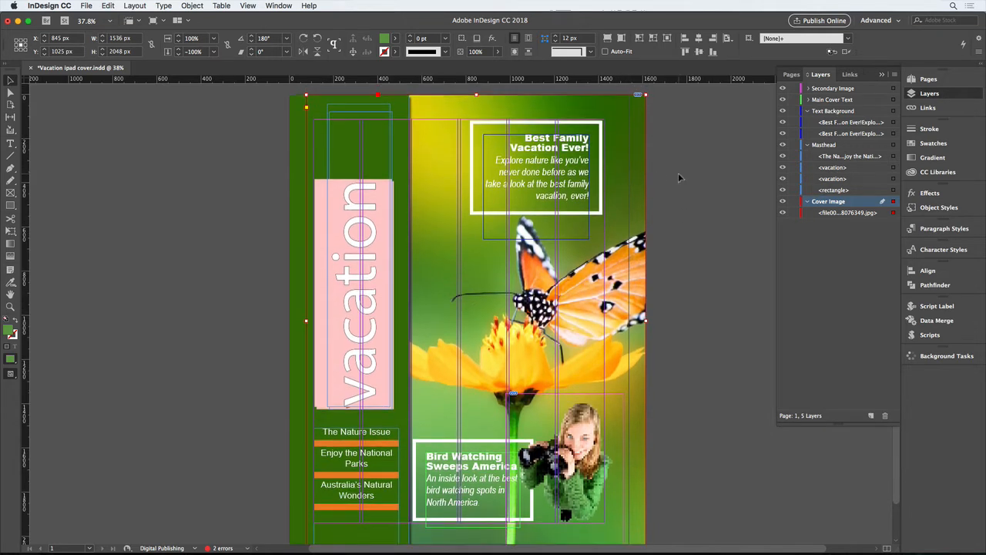
left_click(783, 202)
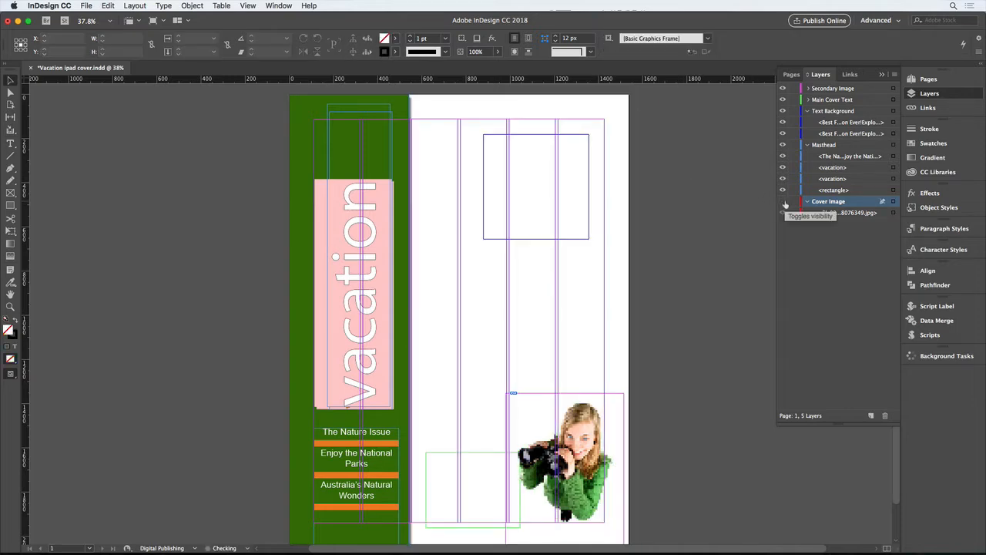
Show the Cover Image layer and hide the Masthead layer
left_click(783, 201)
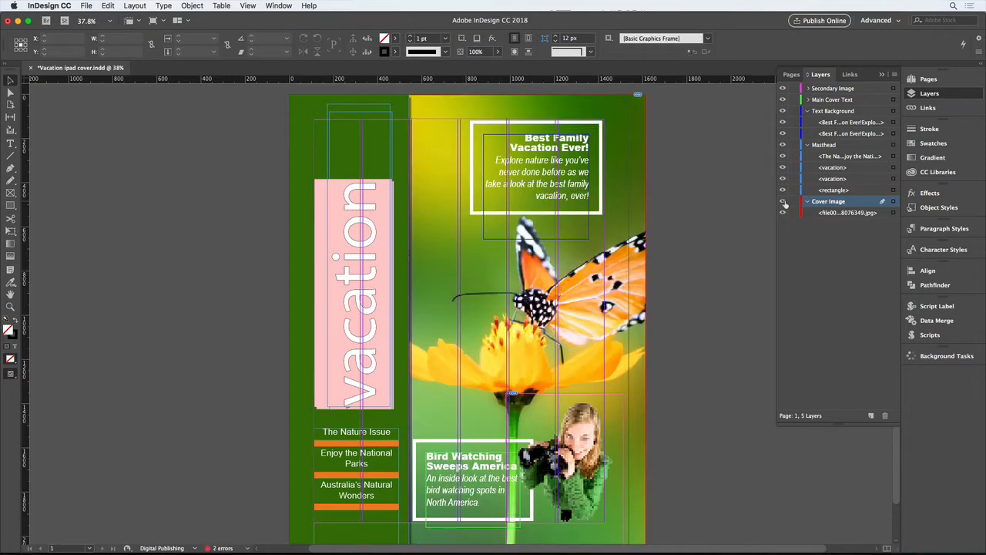
left_click(782, 144)
left_click(782, 145)
left_click(783, 145)
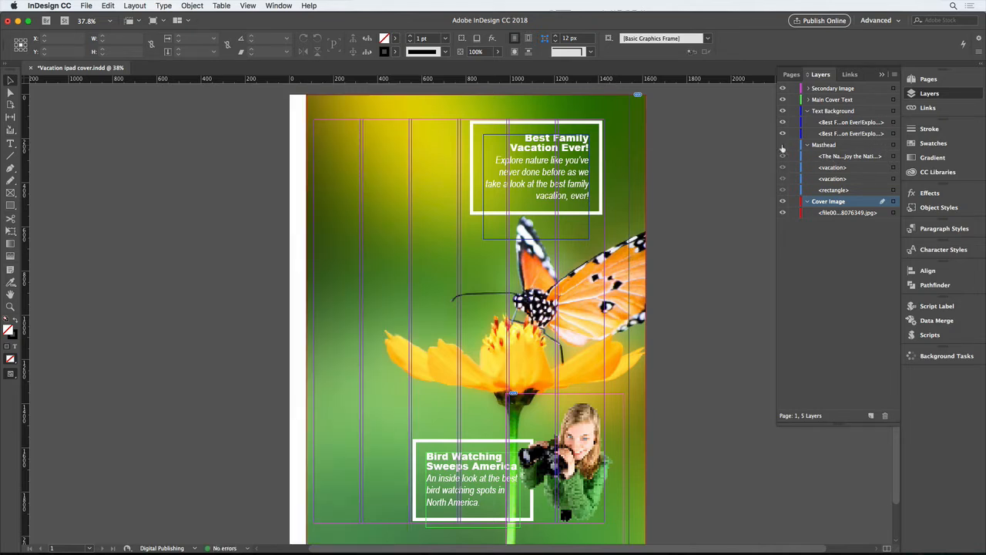
Delete the first of the two duplicate text frames in the Text Background layer, and check which cover text the layer still holds
left_click(783, 112)
left_click(783, 111)
left_click(893, 122)
key("Delete")
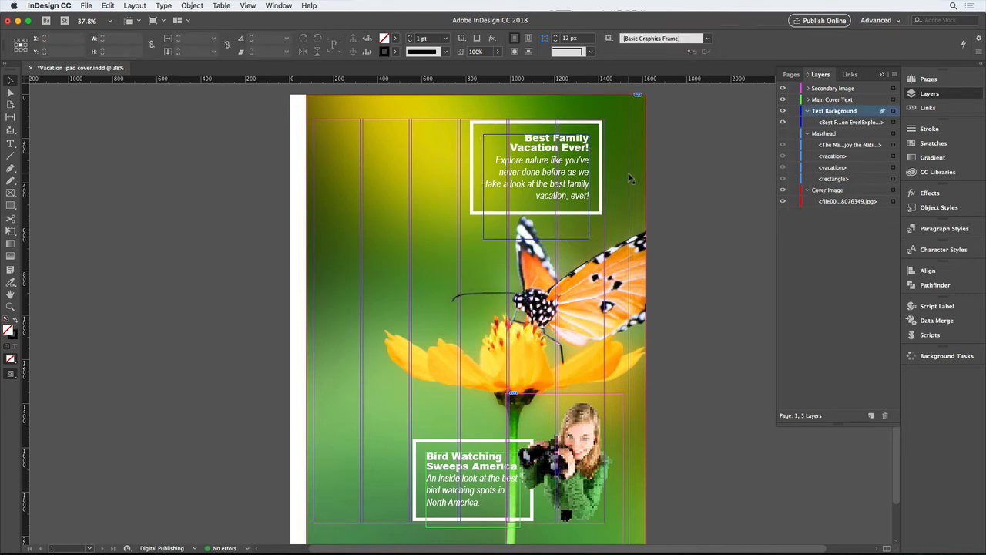
left_click(580, 152)
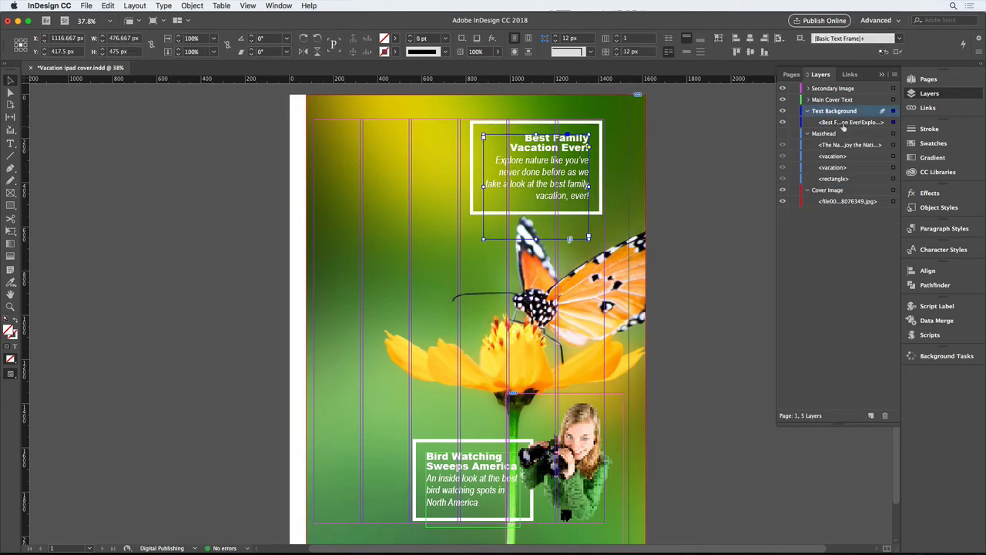
left_click(783, 113)
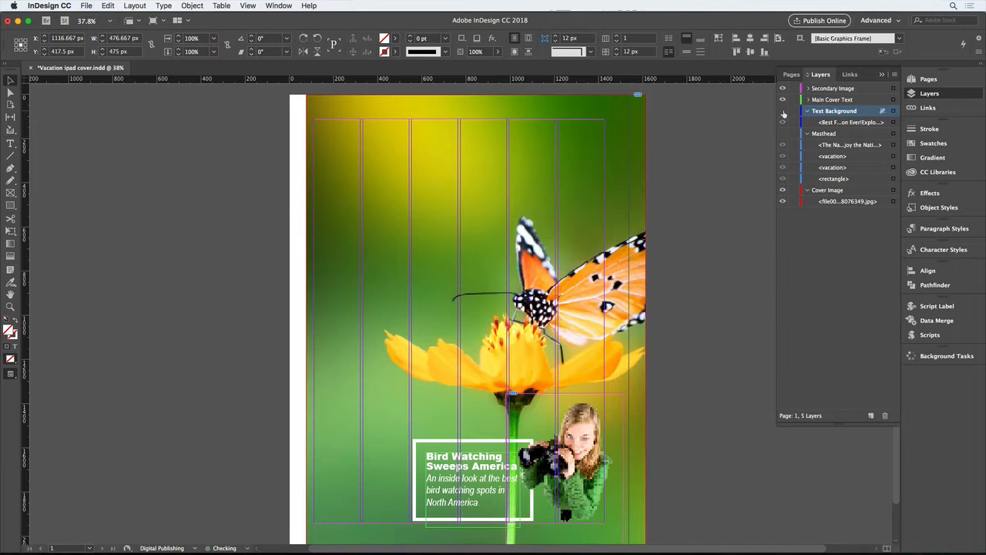
left_click(783, 114)
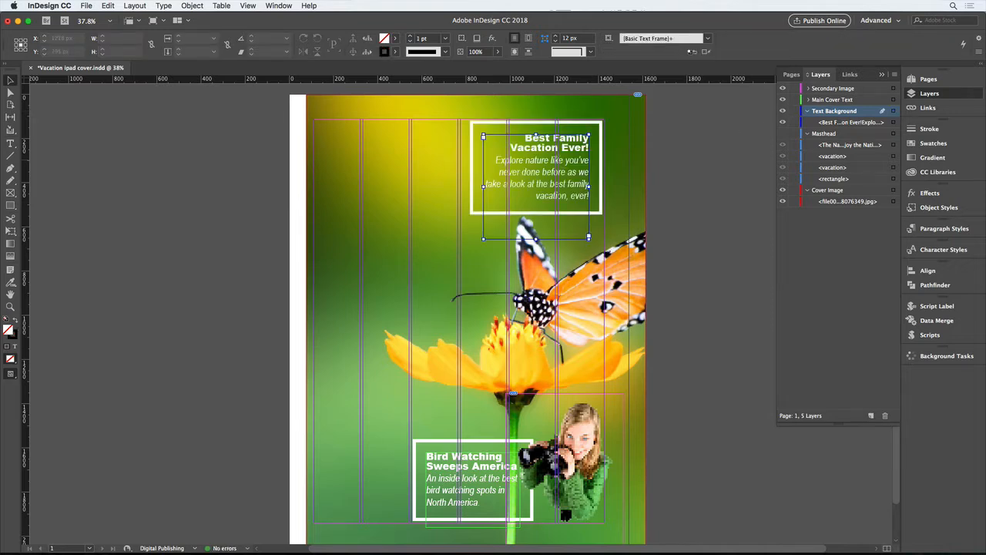
Select the "Best Family Vacation Ever!" headline and clear the overrides on its paragraph style
key("t")
left_click_drag(524, 137, 616, 149)
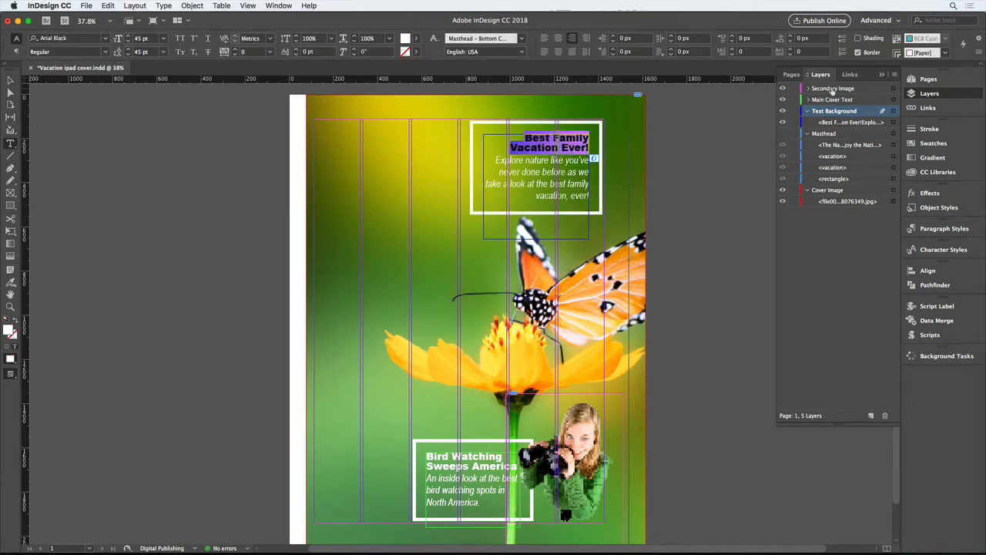
left_click(983, 53)
mouse_move(982, 55)
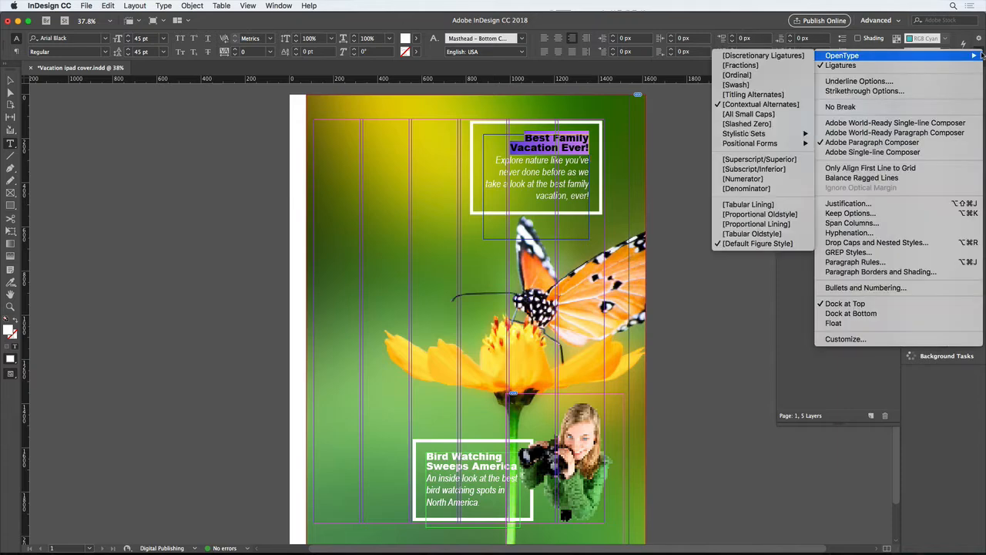
left_click(789, 342)
left_click(932, 227)
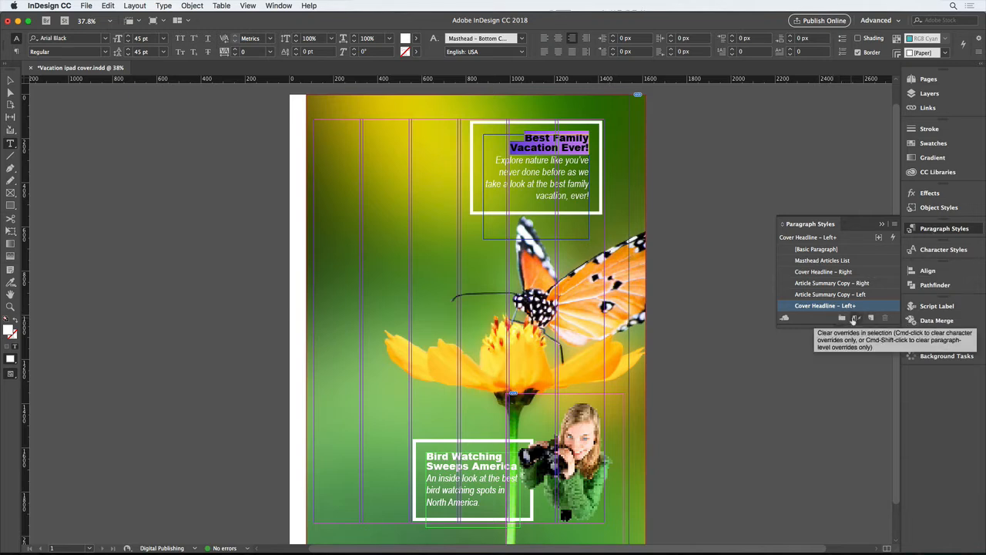
left_click(856, 317)
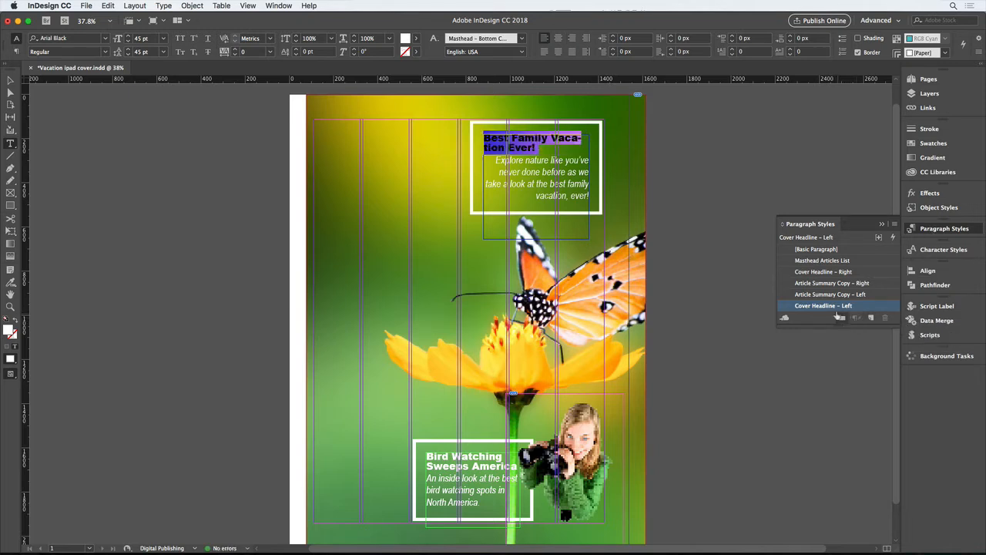
Edit the Cover Headline – Left paragraph style and set its alignment to Right
double_click(833, 308)
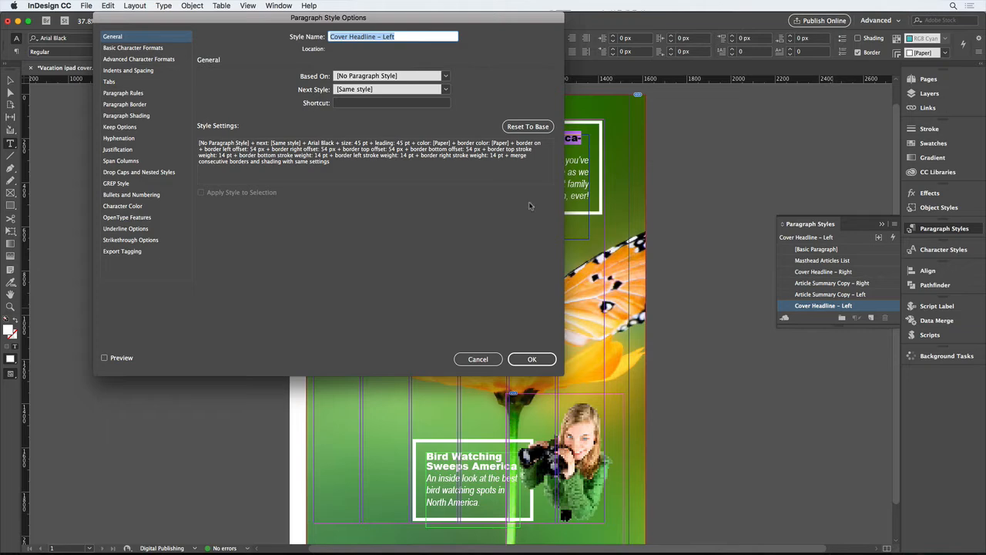
left_click_drag(133, 20, 538, 145)
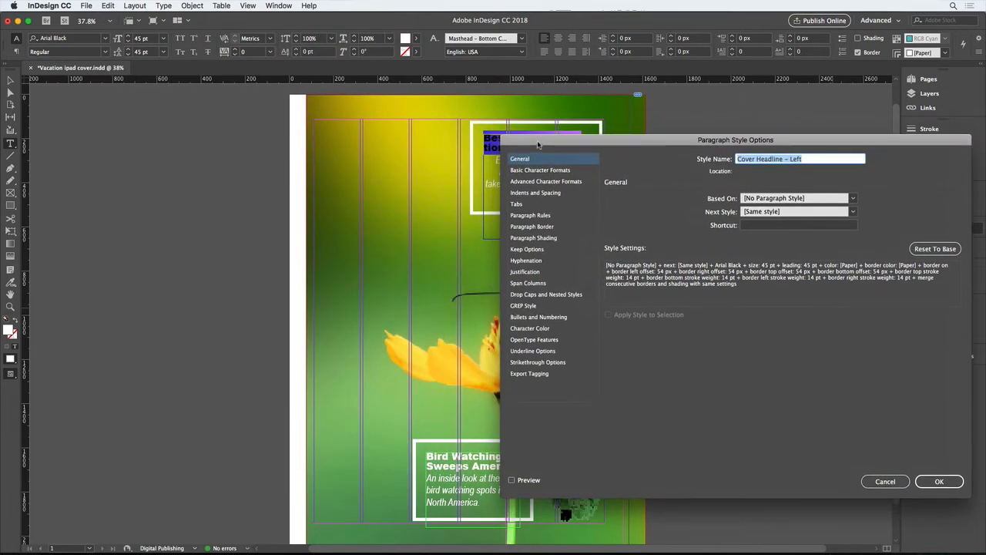
left_click(530, 182)
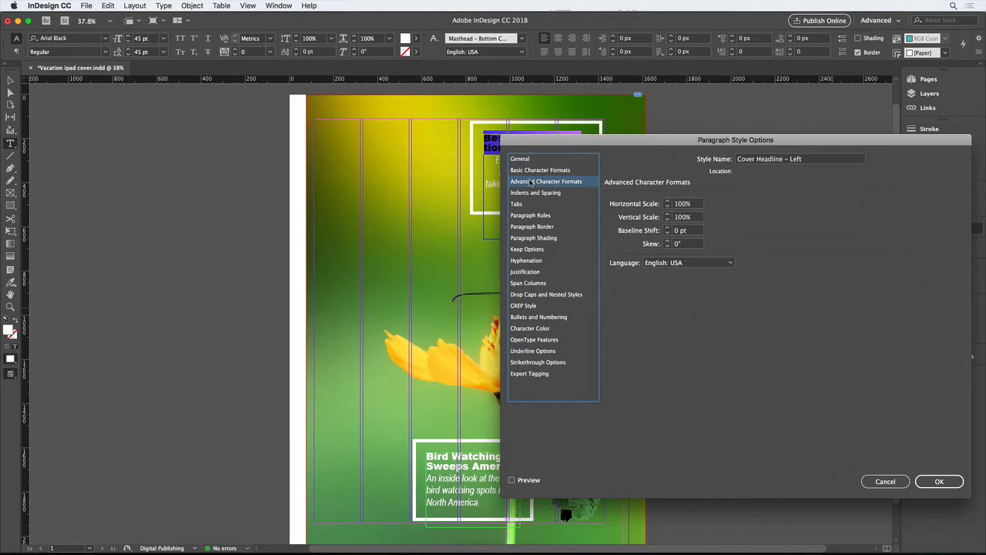
left_click(531, 194)
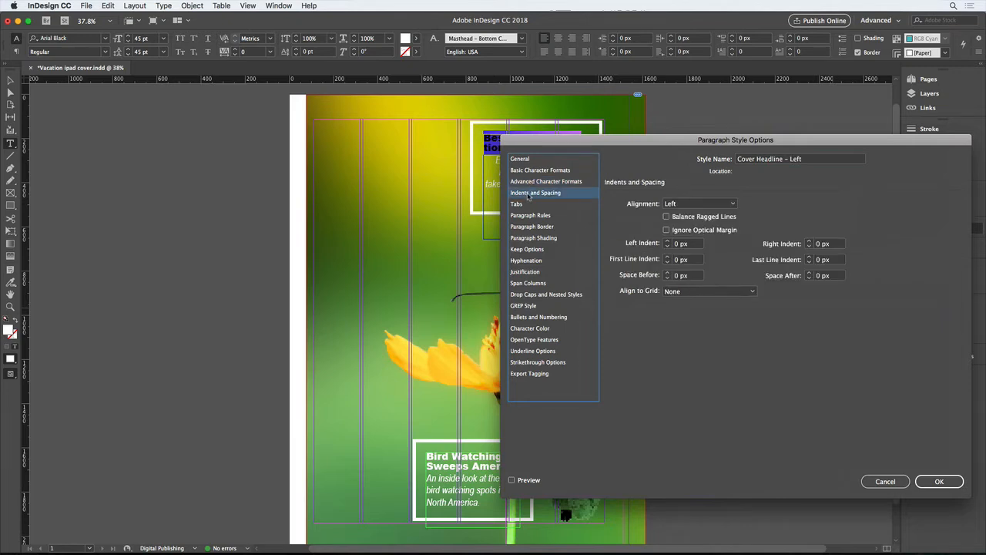
left_click(688, 204)
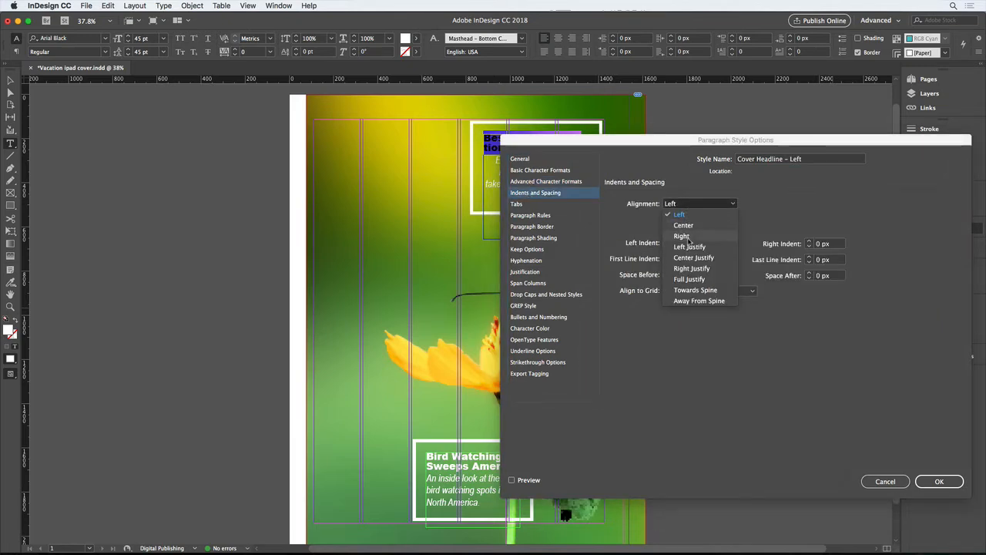
left_click(687, 237)
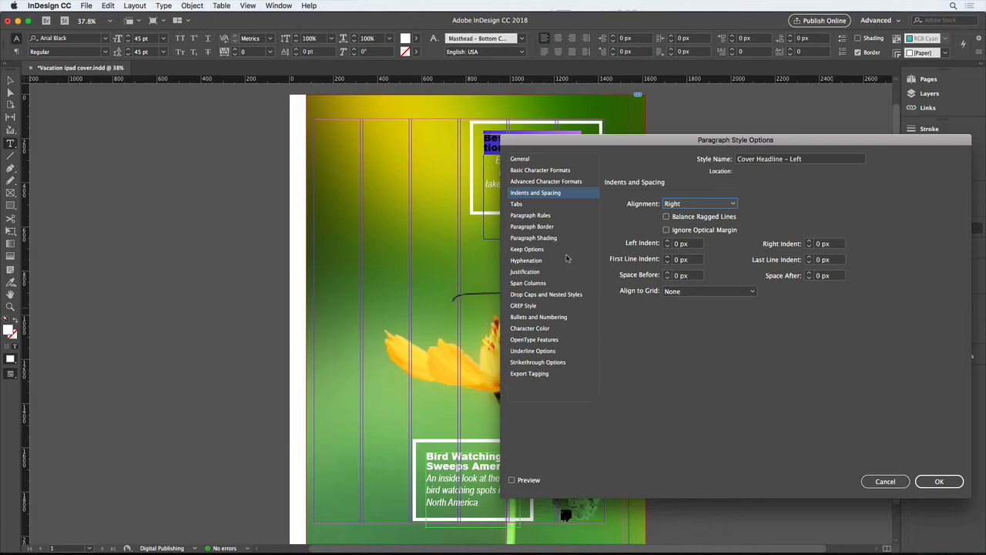
Turn off the paragraph border in the Cover Headline – Left style, with preview enabled, and apply the style changes
left_click(531, 216)
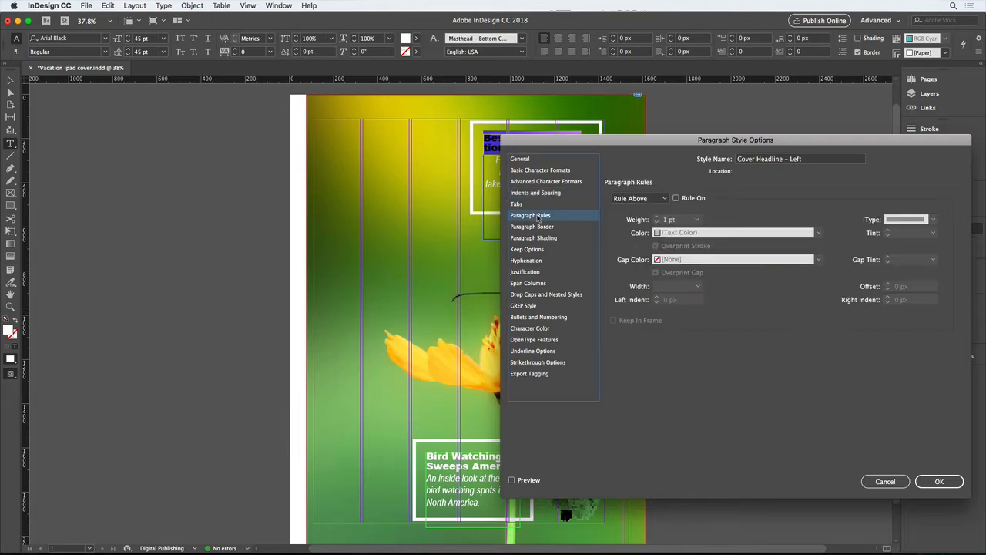
left_click(661, 199)
left_click(639, 220)
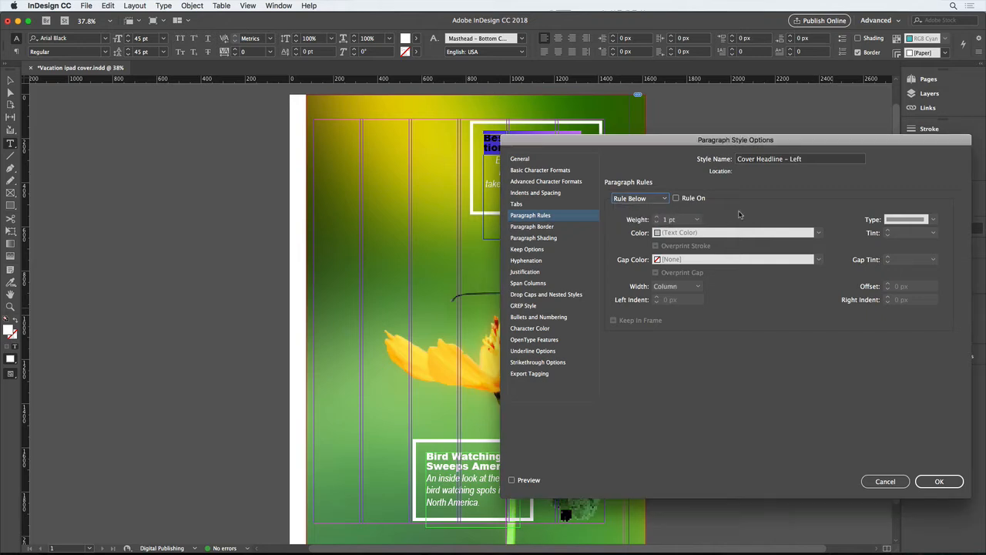
left_click(555, 226)
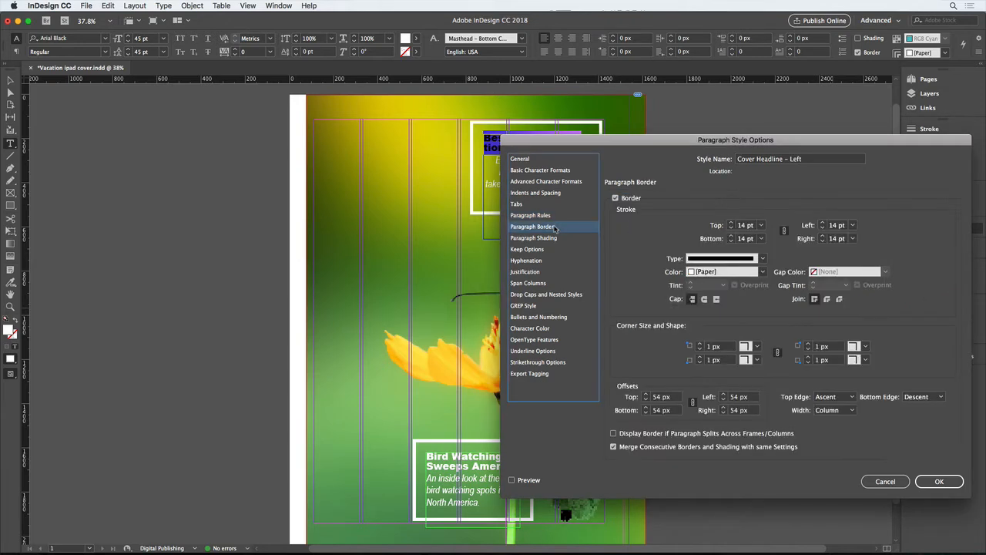
left_click(616, 199)
left_click(511, 480)
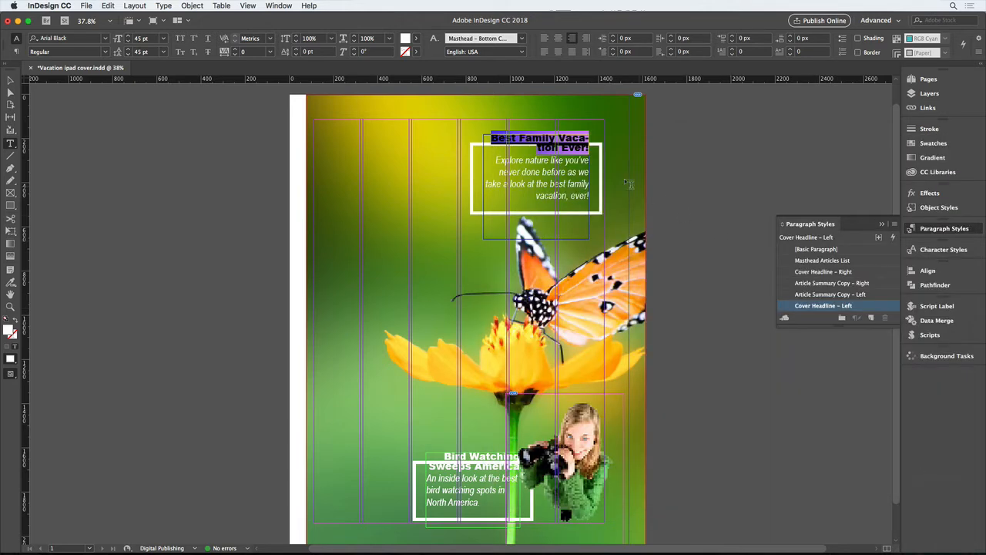
Turn off the paragraph border in the Article Summary Copy – Right style used by the upper article summary
left_click(570, 170)
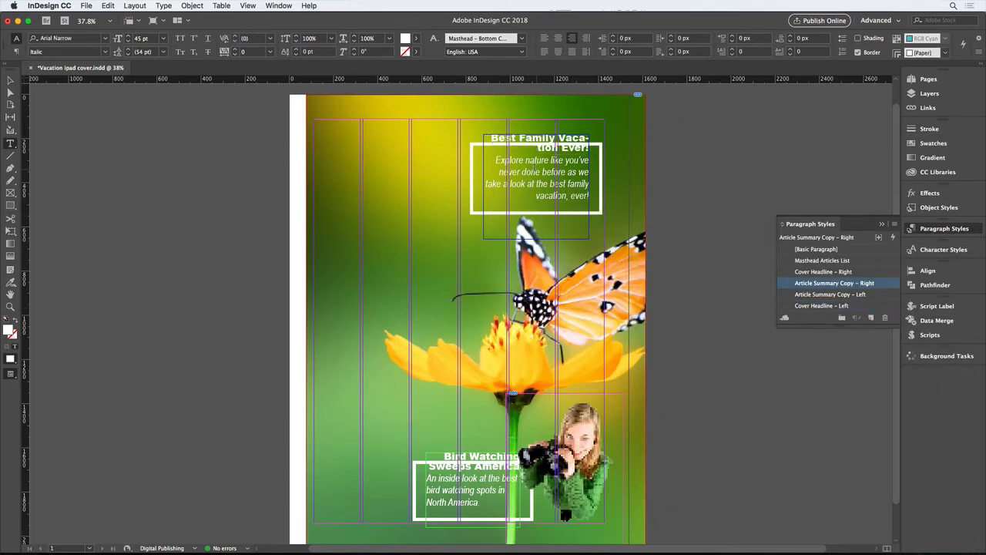
left_click_drag(520, 161, 570, 183)
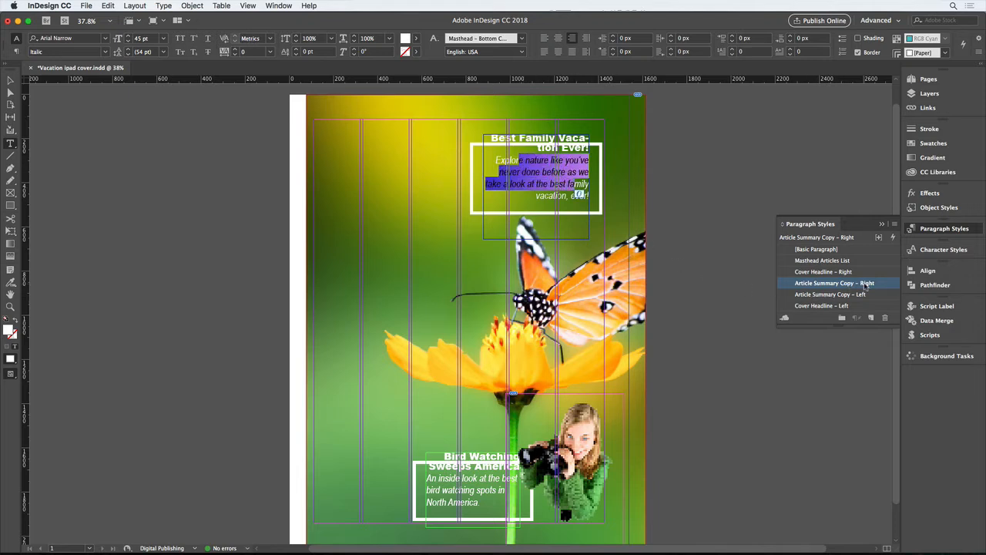
right_click(866, 286)
left_click(859, 290)
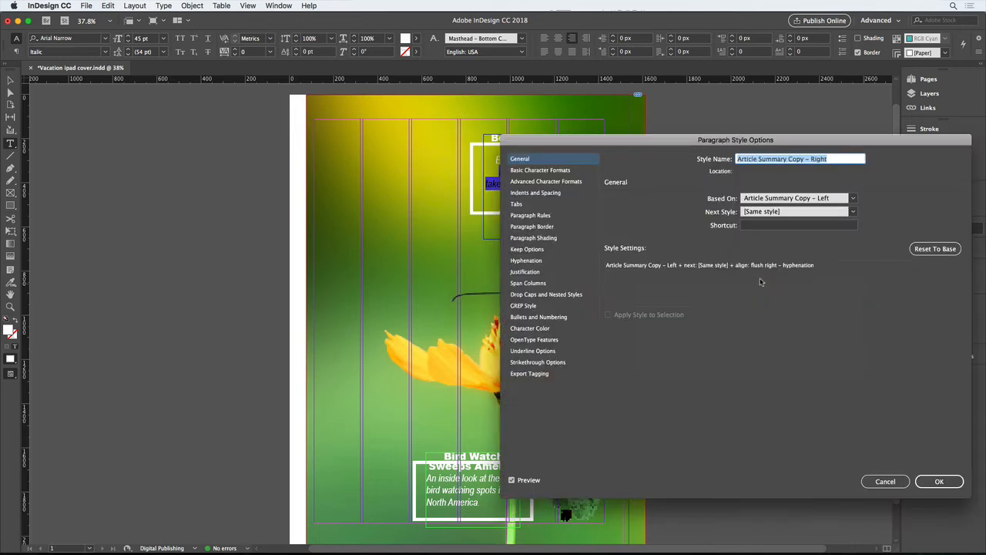
left_click(539, 229)
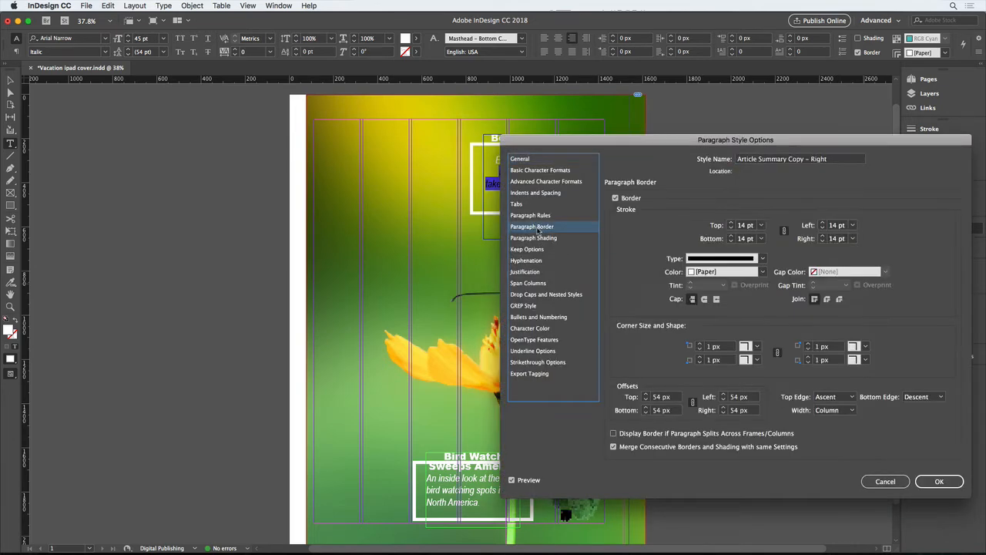
left_click(616, 198)
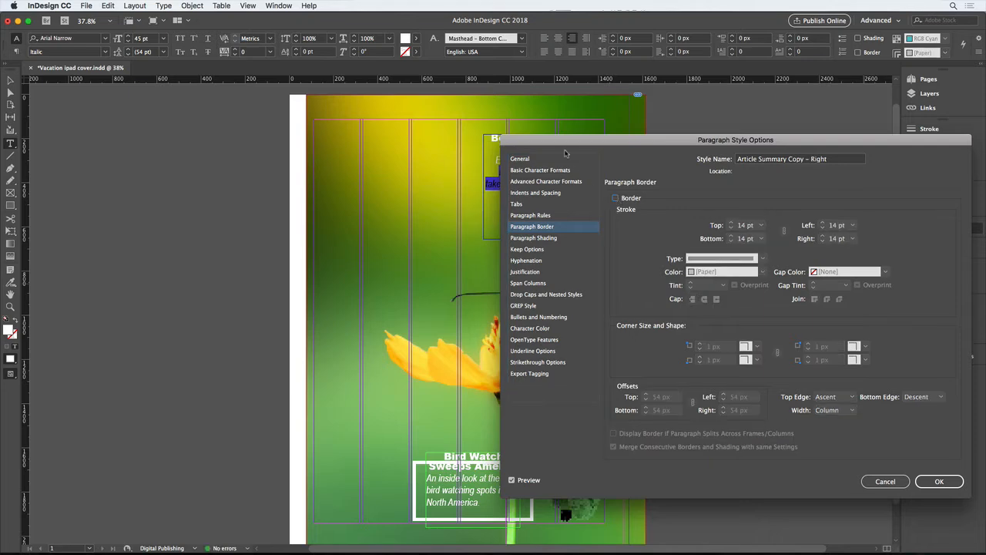
left_click_drag(562, 144, 664, 117)
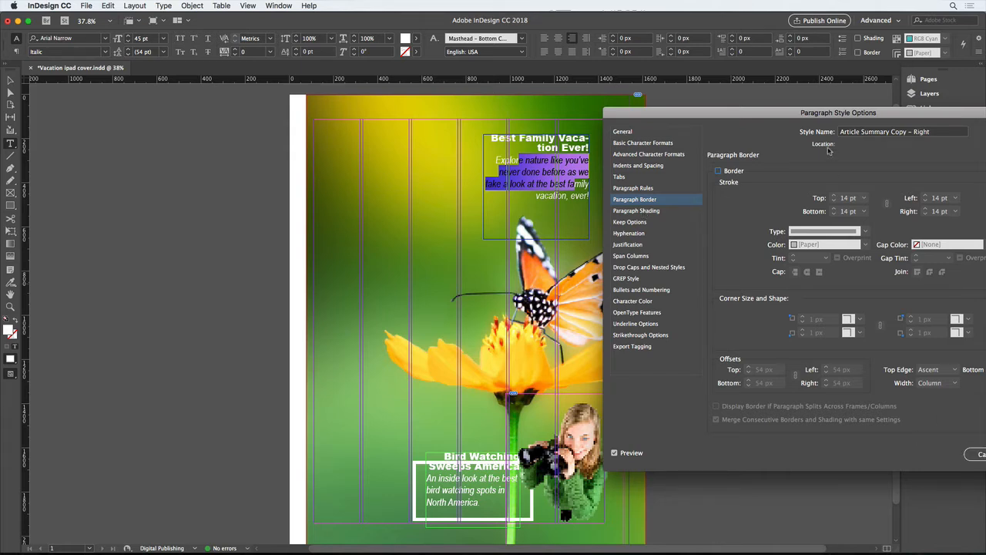
left_click_drag(764, 117, 570, 118)
left_click(849, 461)
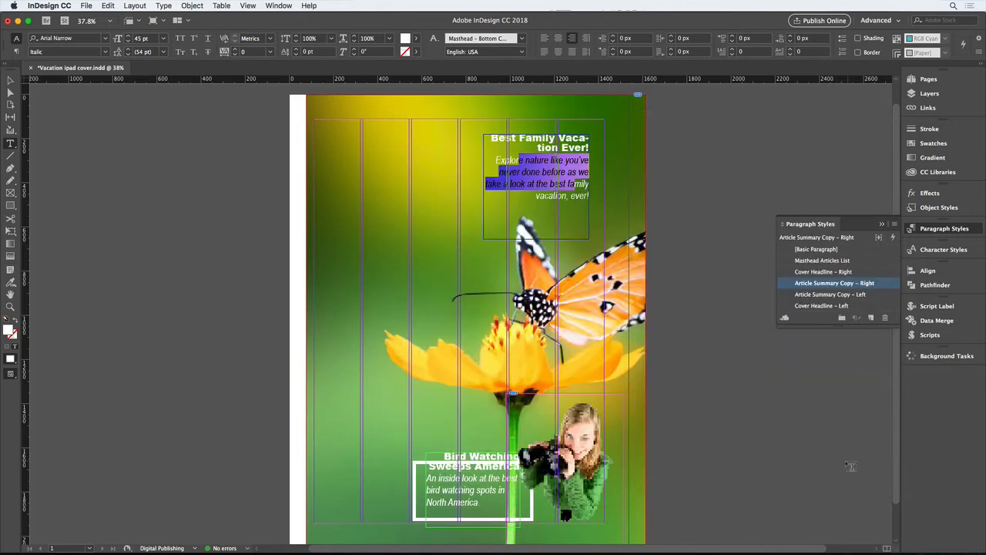
left_click(565, 146)
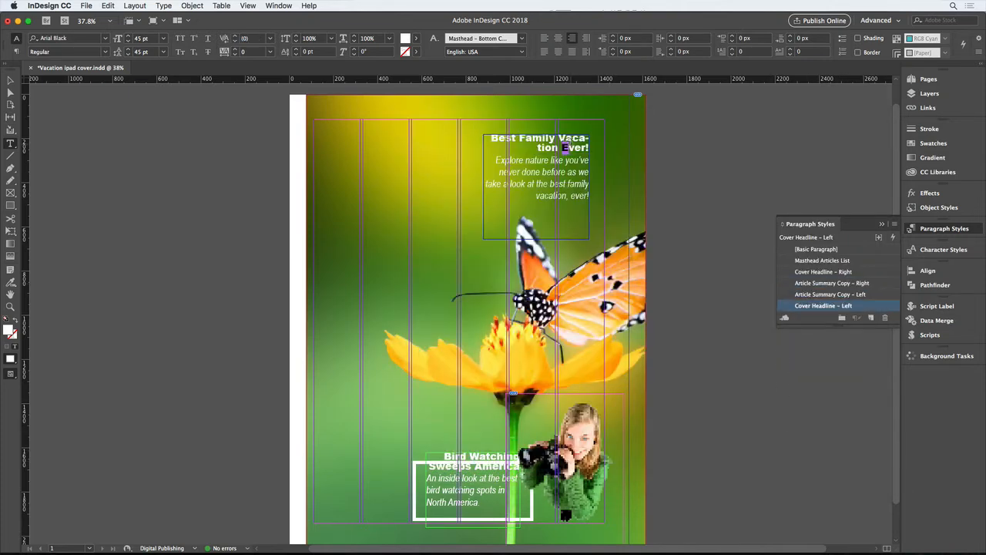
right_click(834, 307)
left_click(835, 317)
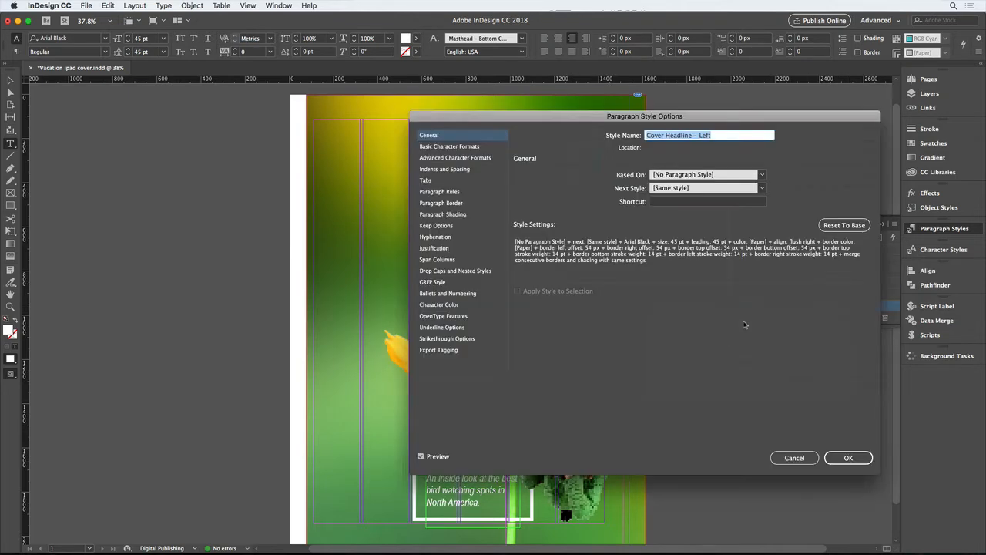
left_click(792, 457)
Duplicate the Cover Headline – Left paragraph style and name the copy Cover Headline – Right
left_click_drag(823, 326, 827, 360)
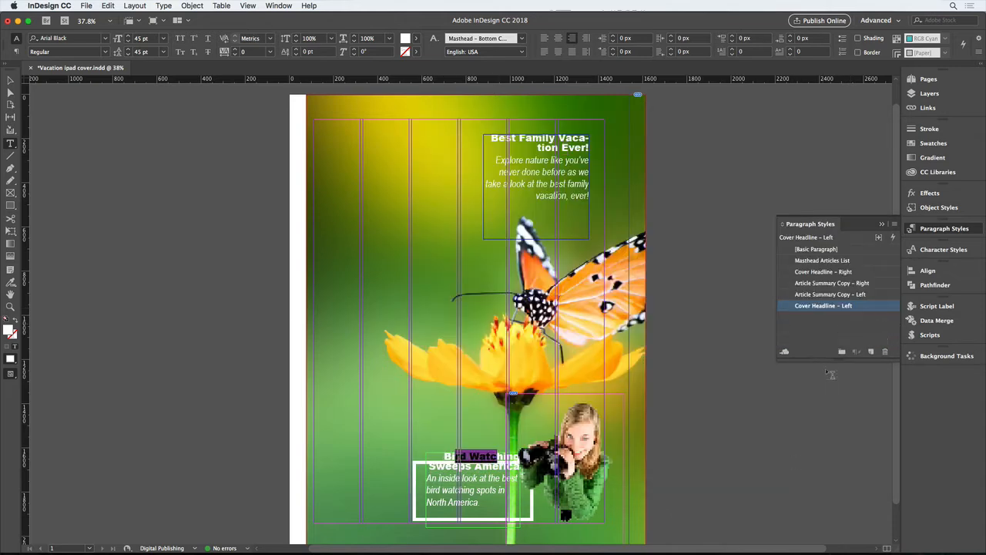
left_click_drag(829, 307, 872, 317)
right_click(847, 318)
left_click(843, 326)
left_click_drag(729, 137, 699, 136)
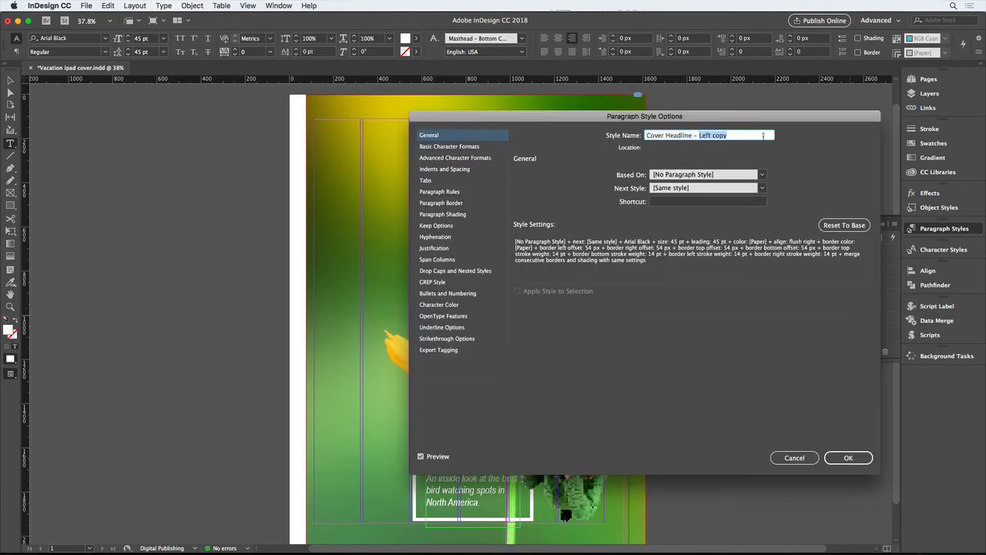
type("Right")
key("Return")
Check the styles used by both cover articles, and set the alignment of the Cover Headline – Left style to Left
left_click_drag(492, 138, 589, 147)
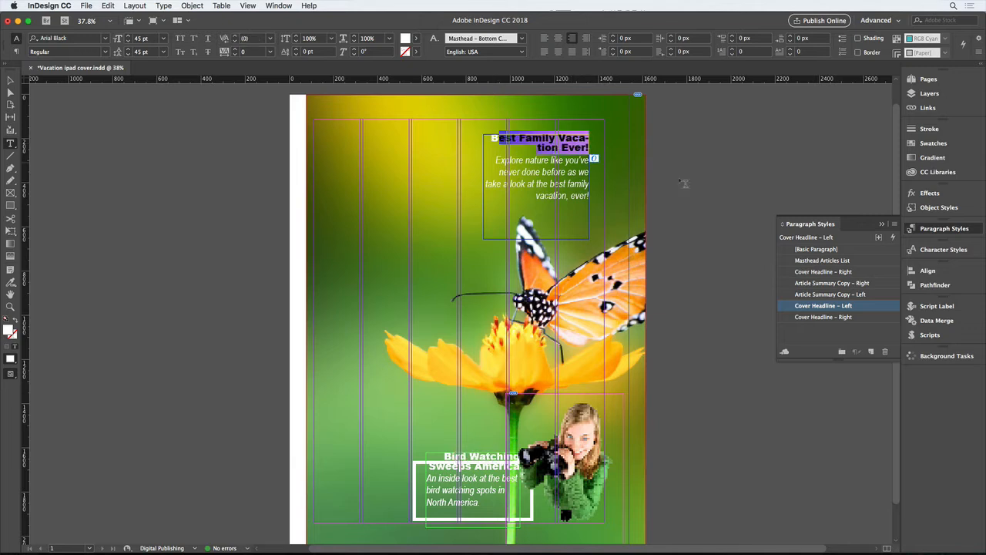
double_click(549, 171)
double_click(469, 478)
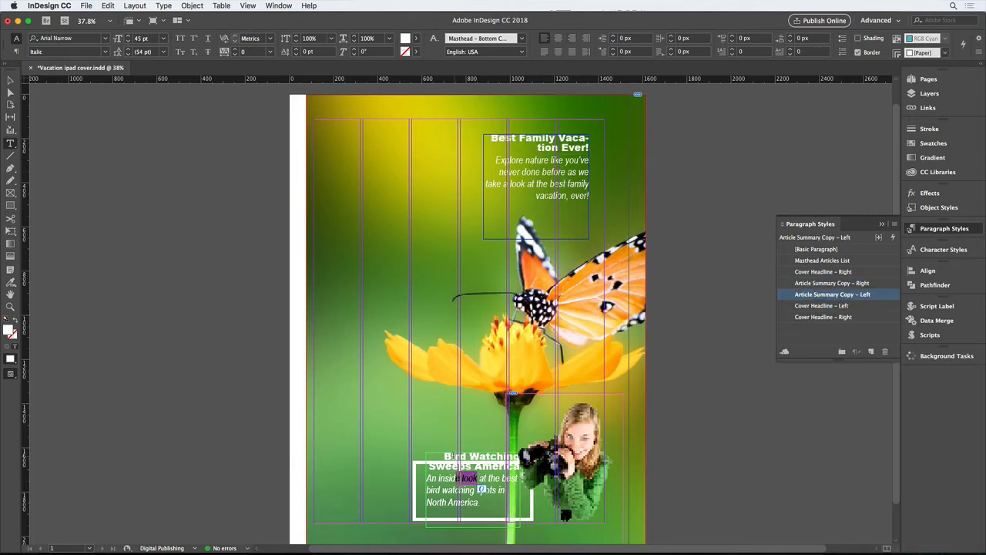
left_click_drag(479, 457, 452, 457)
double_click(838, 306)
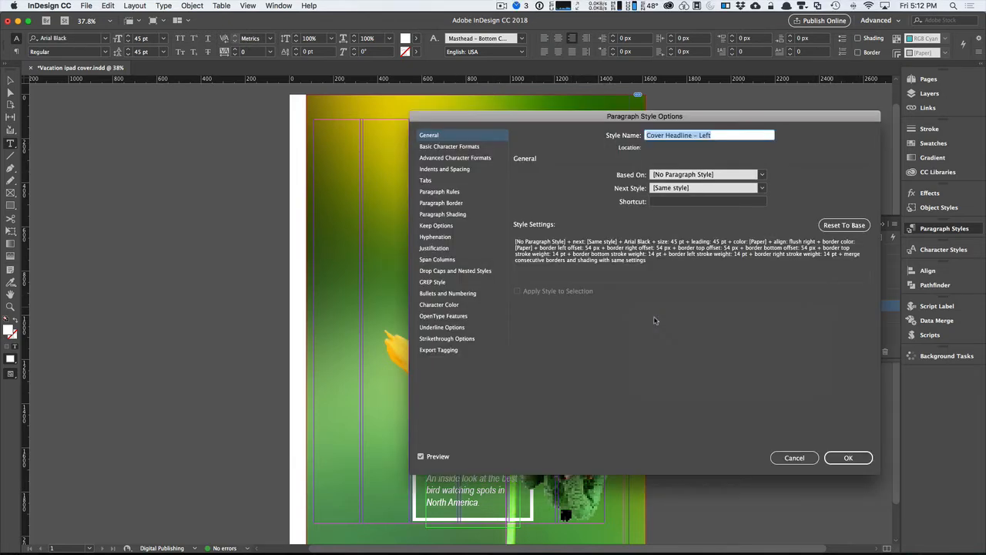
left_click(455, 176)
left_click(597, 240)
left_click(597, 254)
left_click(843, 457)
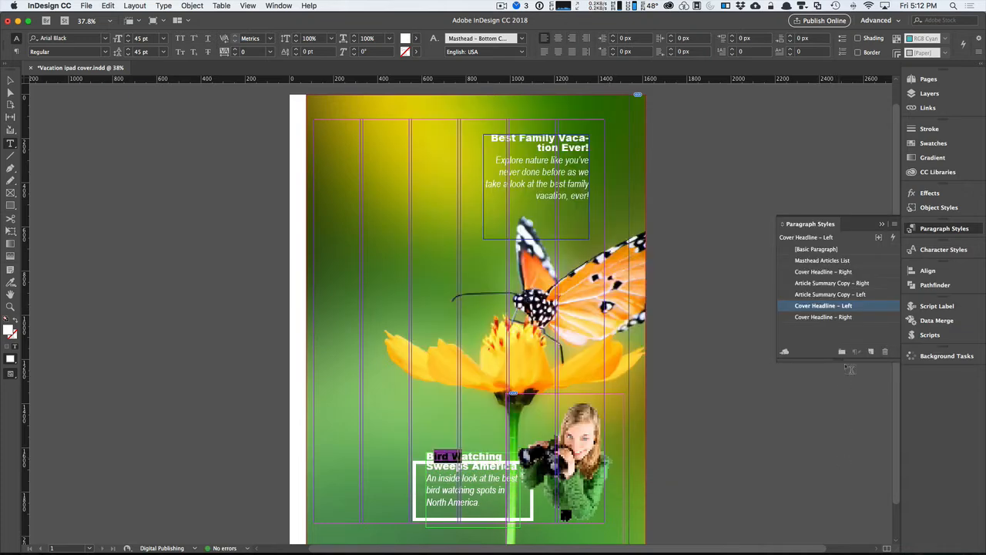
Turn off the paragraph border in the Article Summary Copy – Left style used by the lower article summary
double_click(461, 490)
double_click(830, 294)
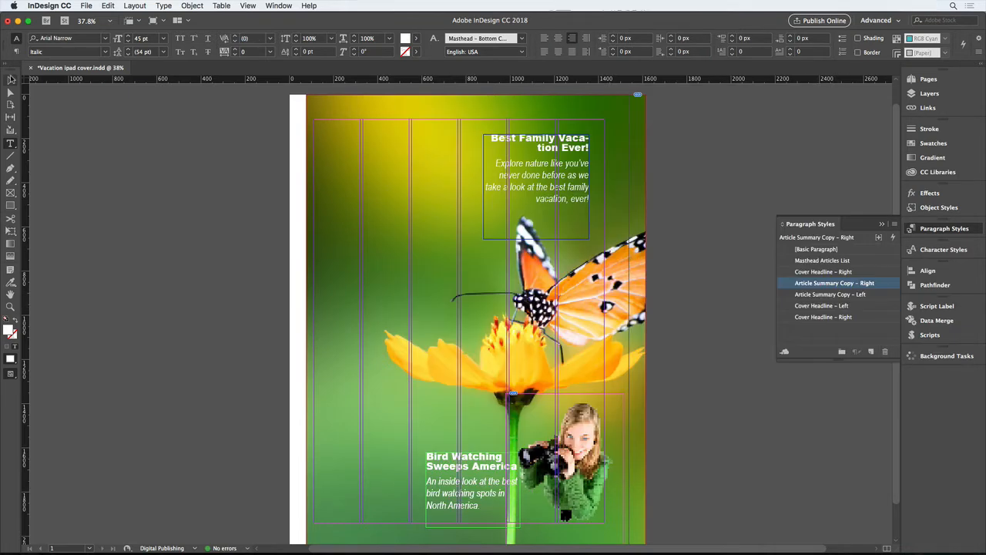
key("Escape")
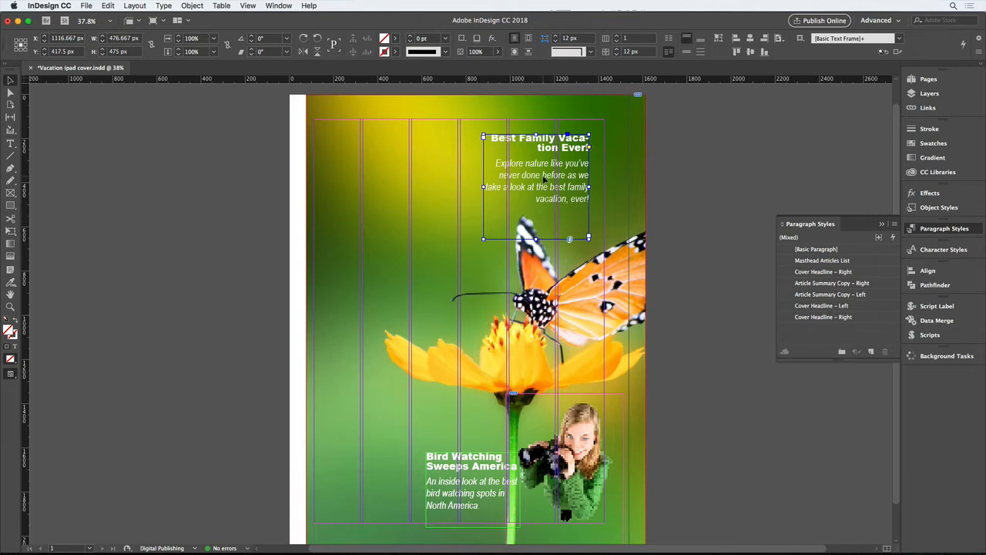
Set the inset spacing of the upper article's text frame to 18 px on all four sides
key("super+b")
left_click_drag(771, 243, 325, 118)
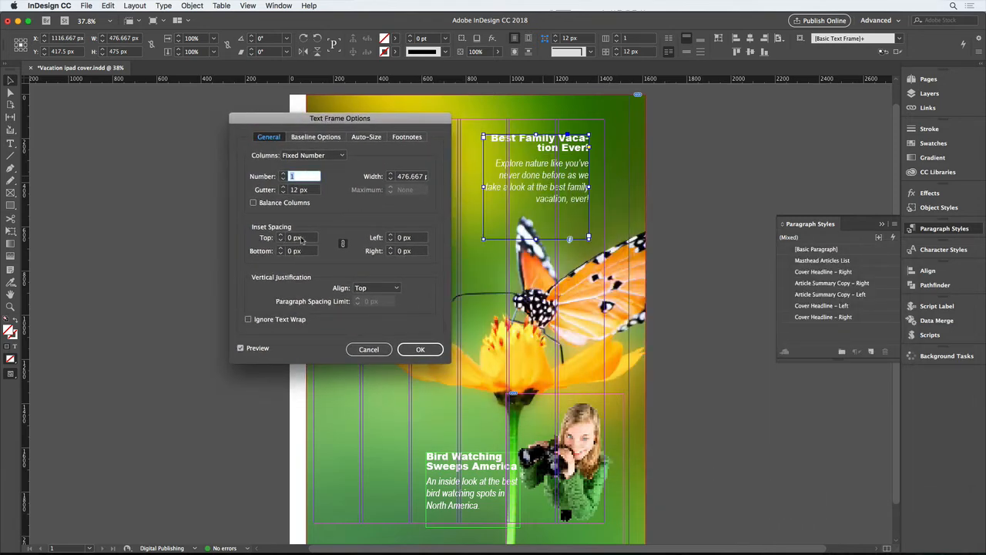
left_click(304, 240)
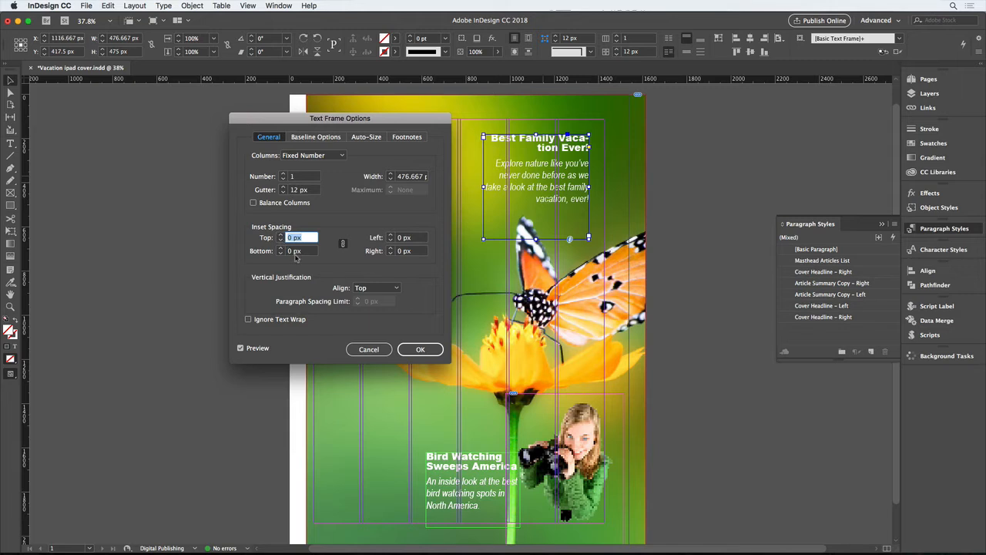
type("10")
key("Tab")
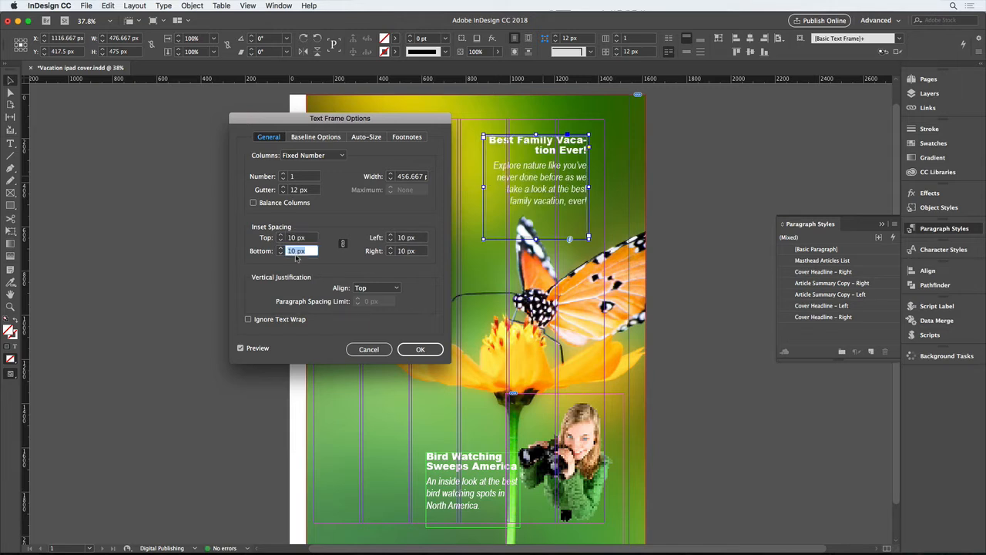
left_click_drag(310, 239, 260, 237)
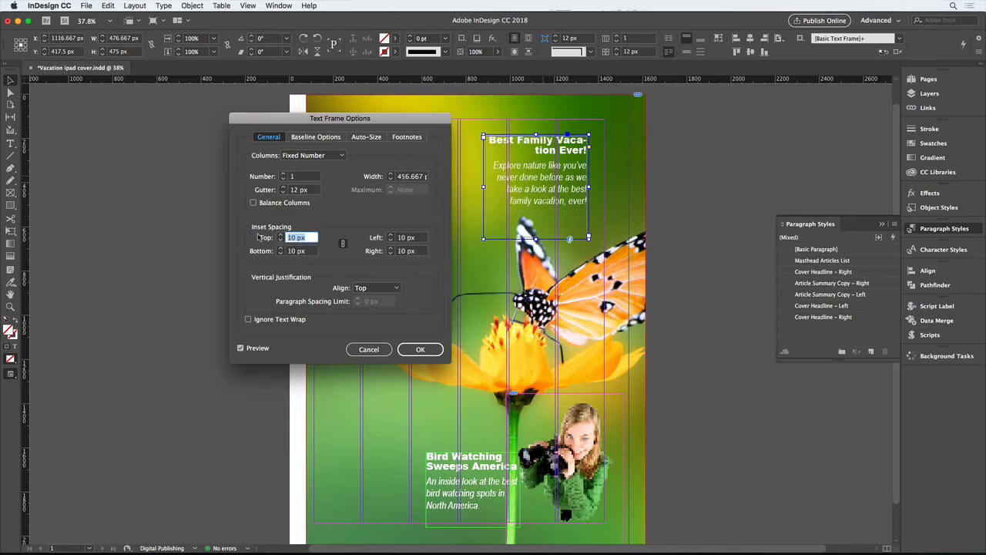
type("18")
key("Tab")
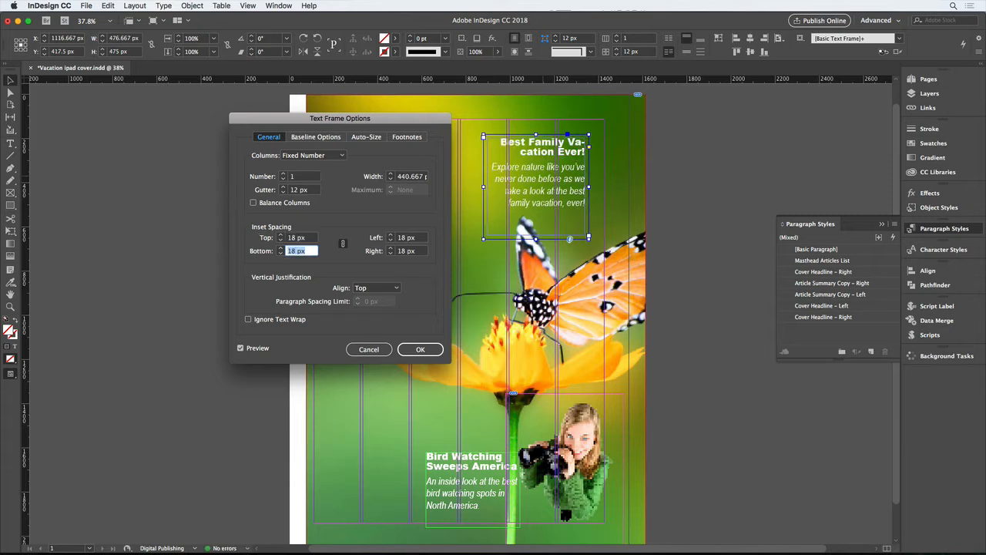
left_click(421, 350)
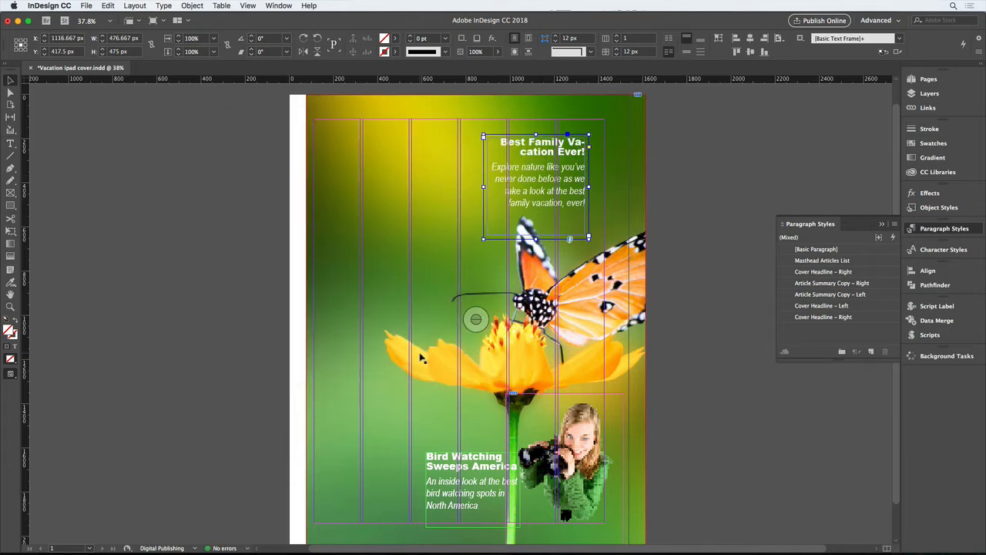
Give the upper article's text frame a [Paper] stroke with a weight of 6 pt
left_click(396, 51)
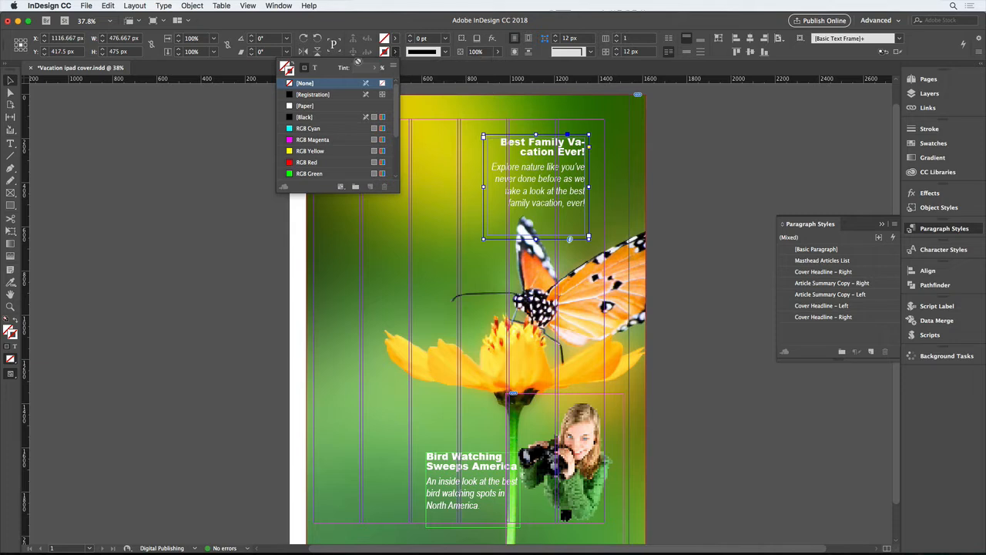
left_click(305, 105)
left_click(396, 53)
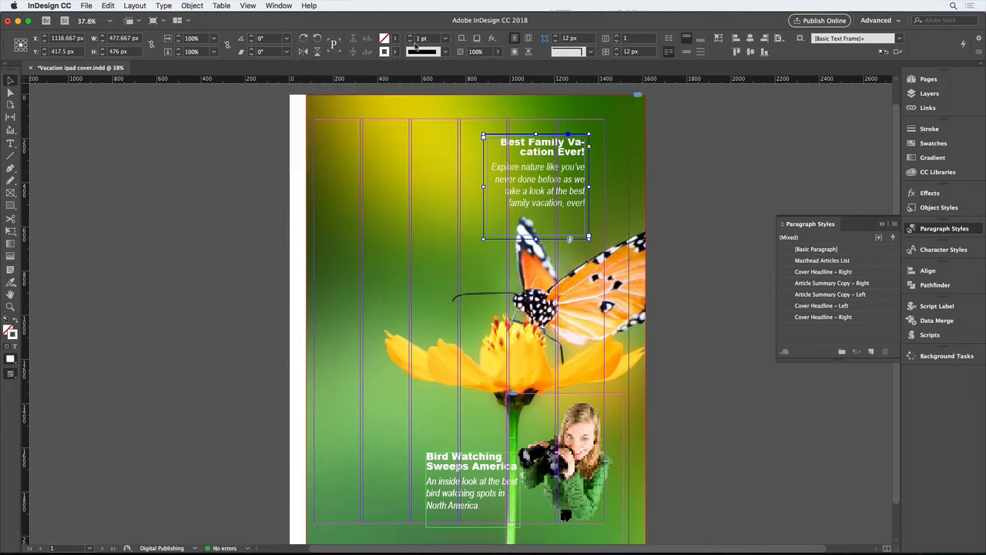
left_click(411, 37)
left_click(411, 36)
left_click(411, 36)
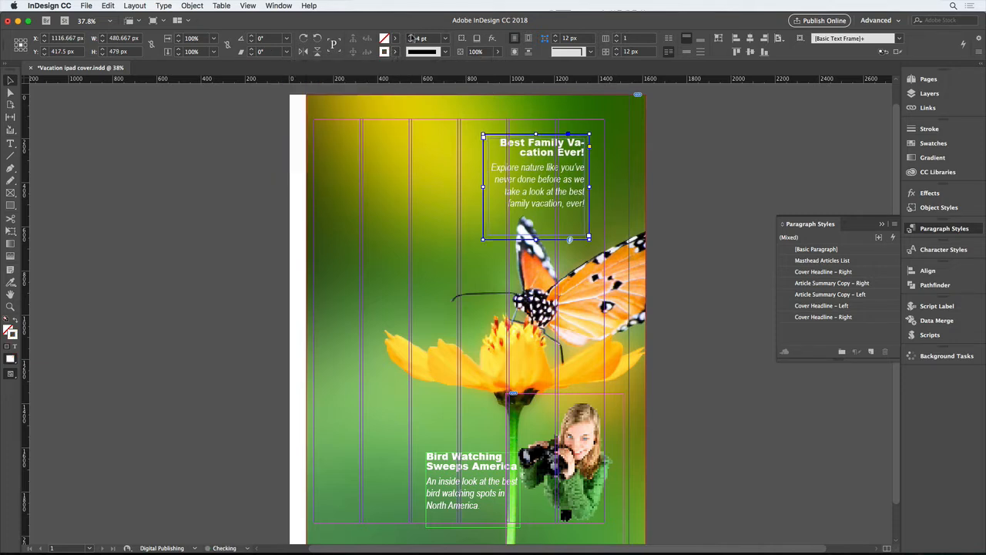
left_click(411, 37)
left_click(410, 36)
left_click(689, 166)
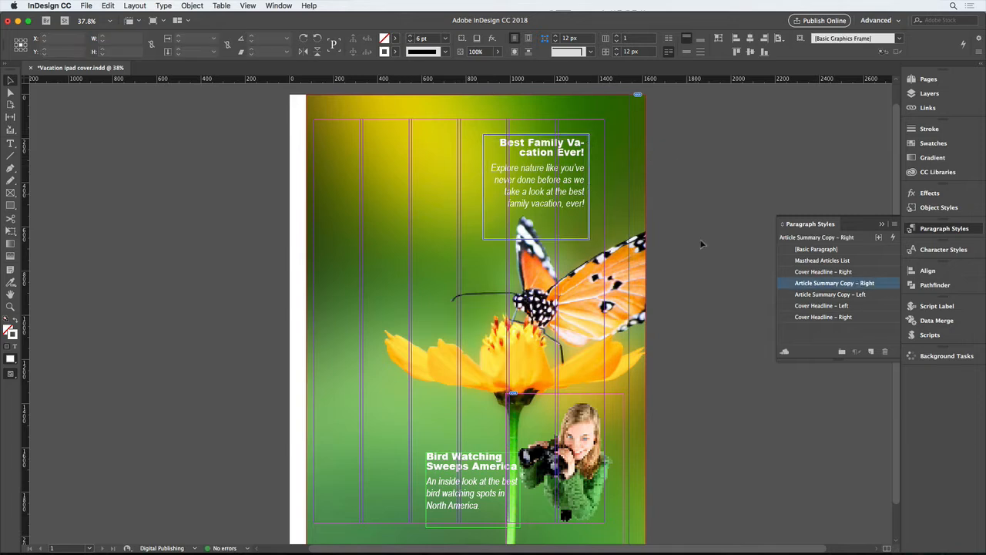
Widen the upper article's text frame to about 584 px and set its vertical justification to Center
left_click(580, 227)
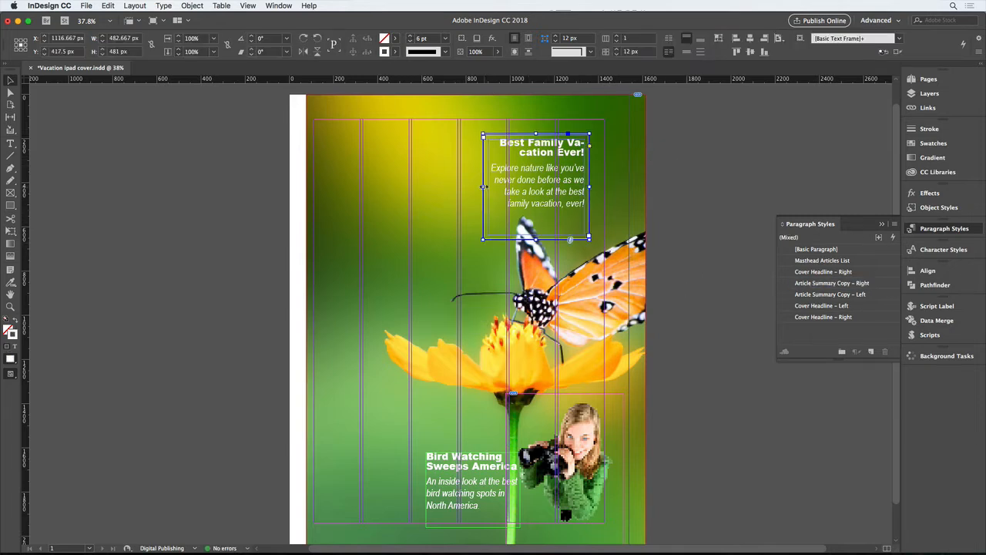
left_click_drag(483, 186, 460, 185)
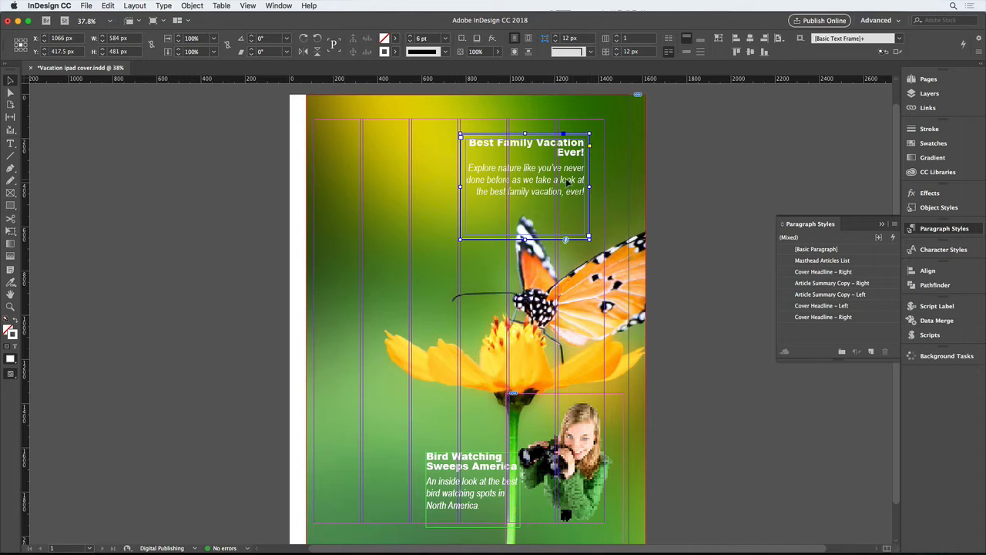
key("super+b")
left_click(385, 288)
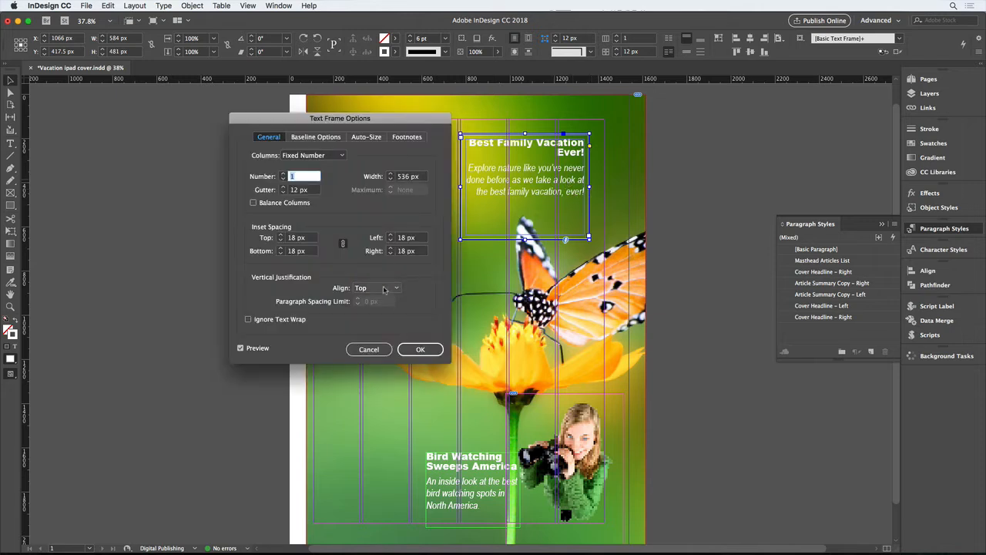
left_click(374, 309)
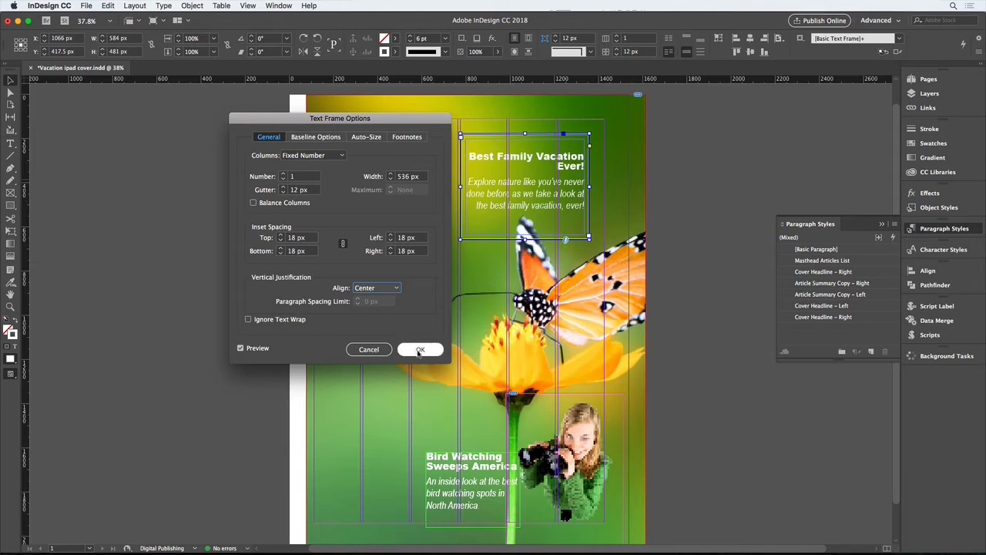
left_click(420, 349)
Shorten the upper article's frame to about 406 px high and move it into the page's upper-right margin corner
left_click_drag(525, 240, 525, 223)
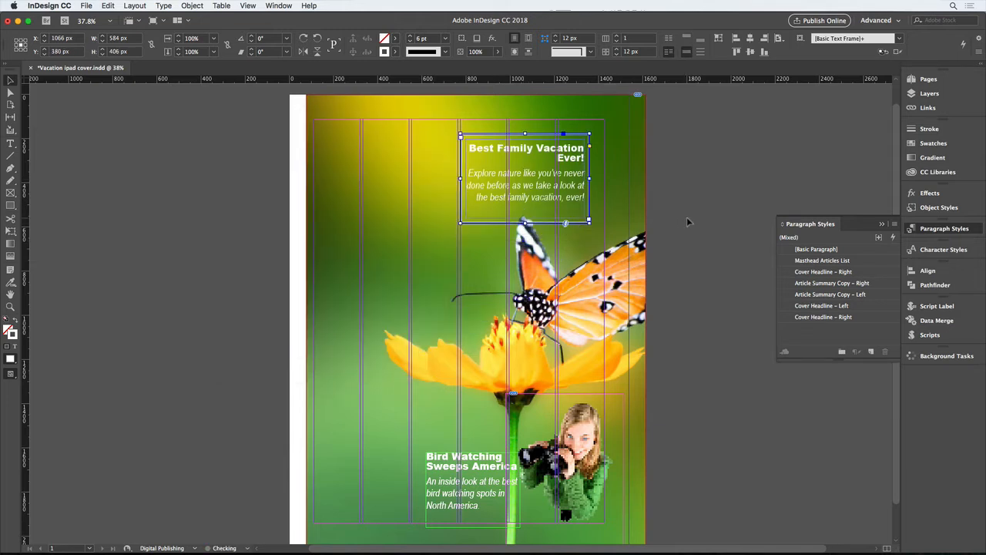
left_click(710, 341)
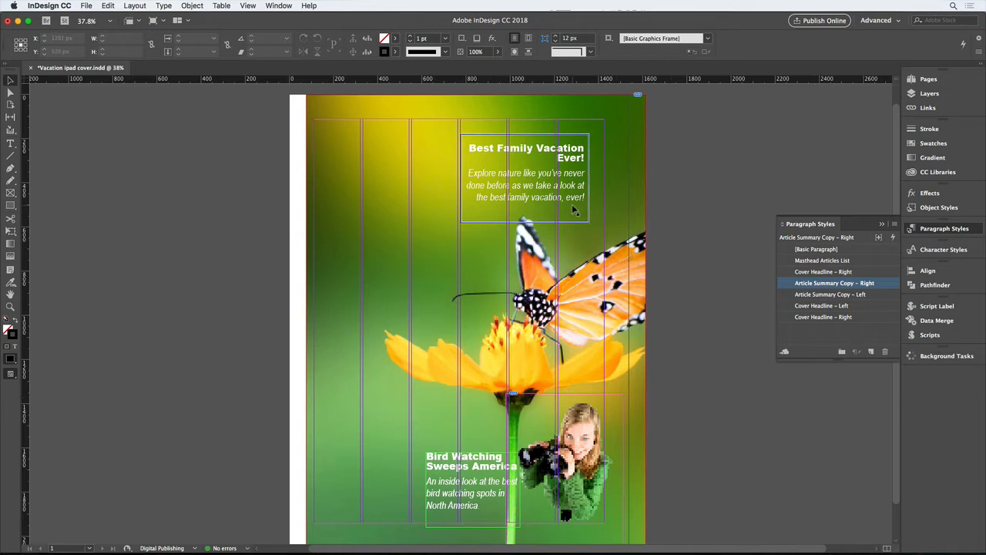
left_click_drag(574, 207, 587, 194)
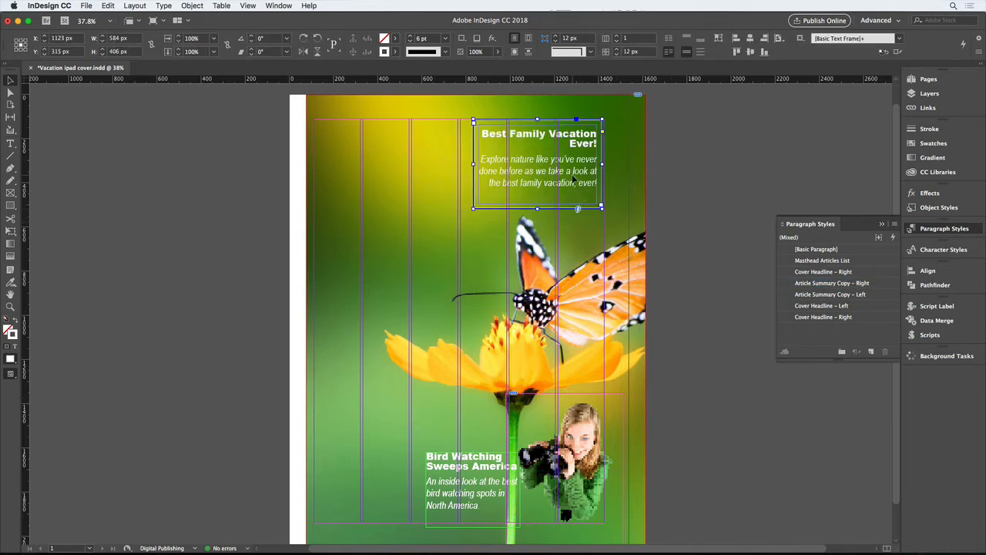
Create an object style from the upper article's frame that includes only the Stroke and Text Frame General Options attributes
left_click(939, 207)
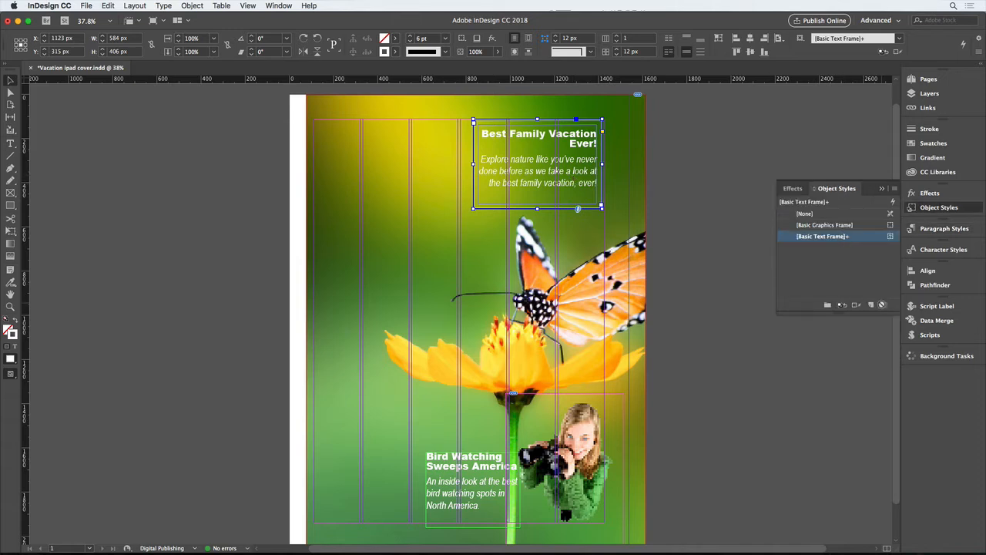
left_click(872, 306, "alt")
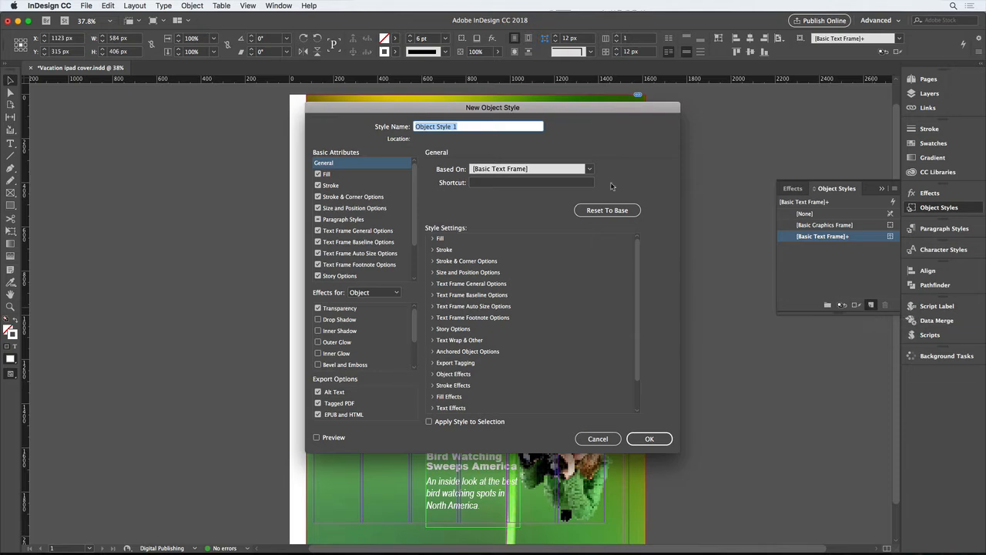
left_click_drag(550, 110, 337, 95)
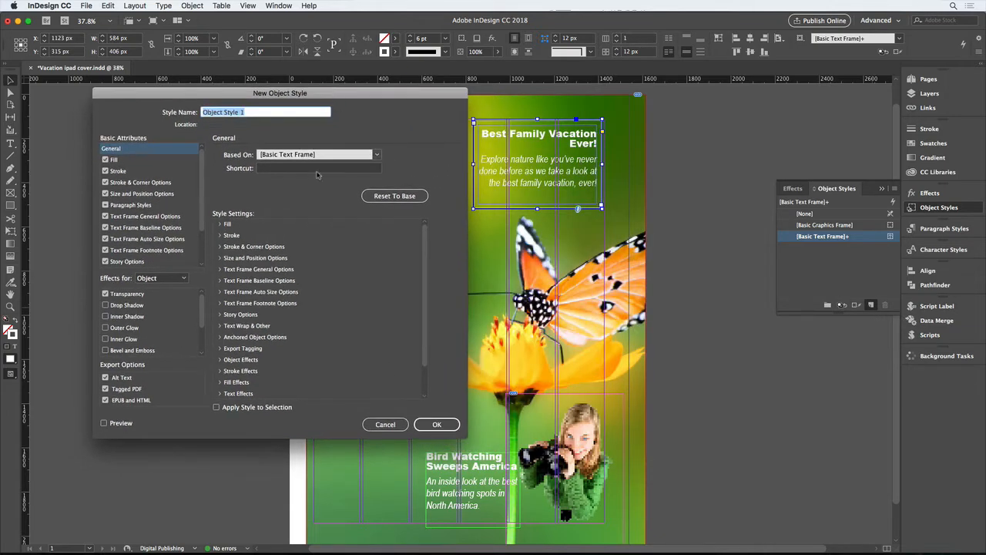
left_click(105, 160)
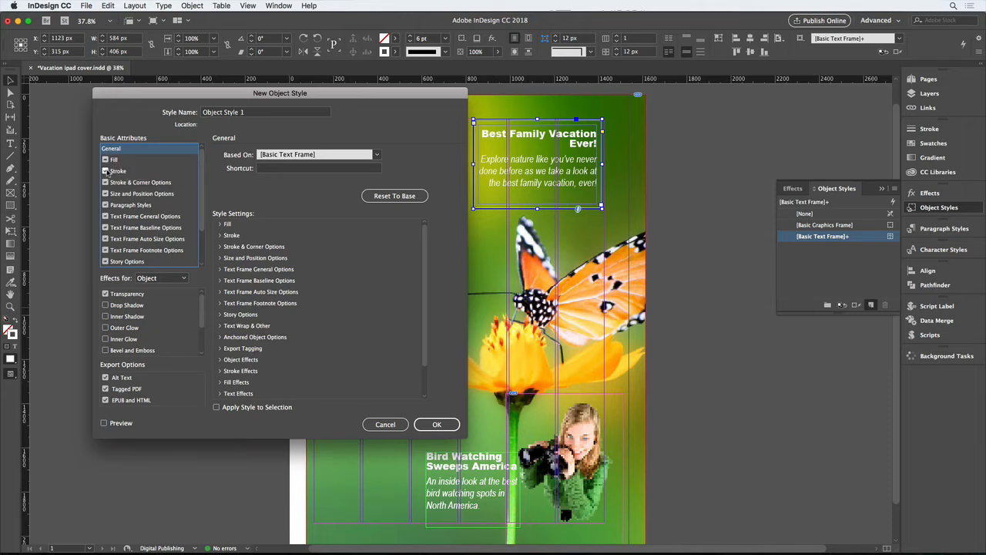
left_click(115, 172)
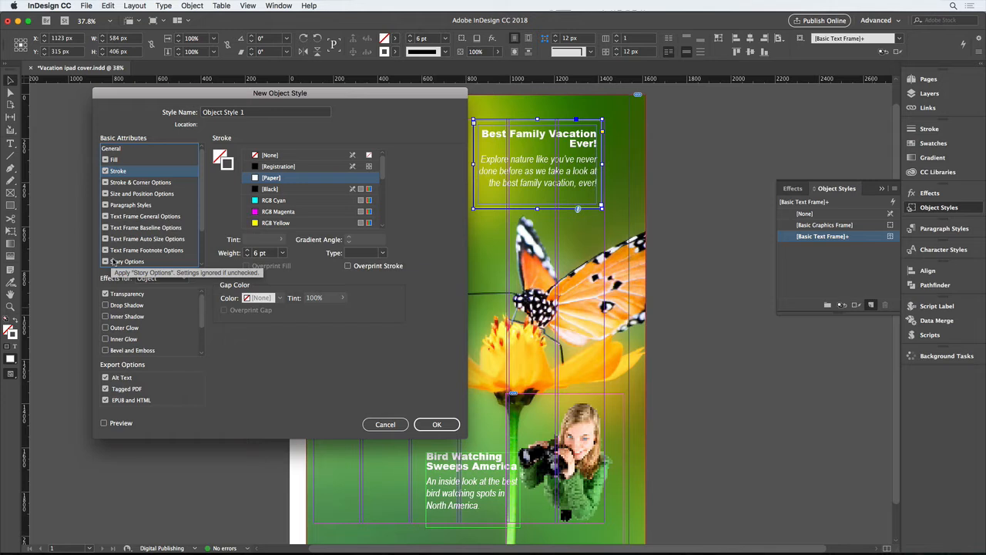
left_click(127, 219)
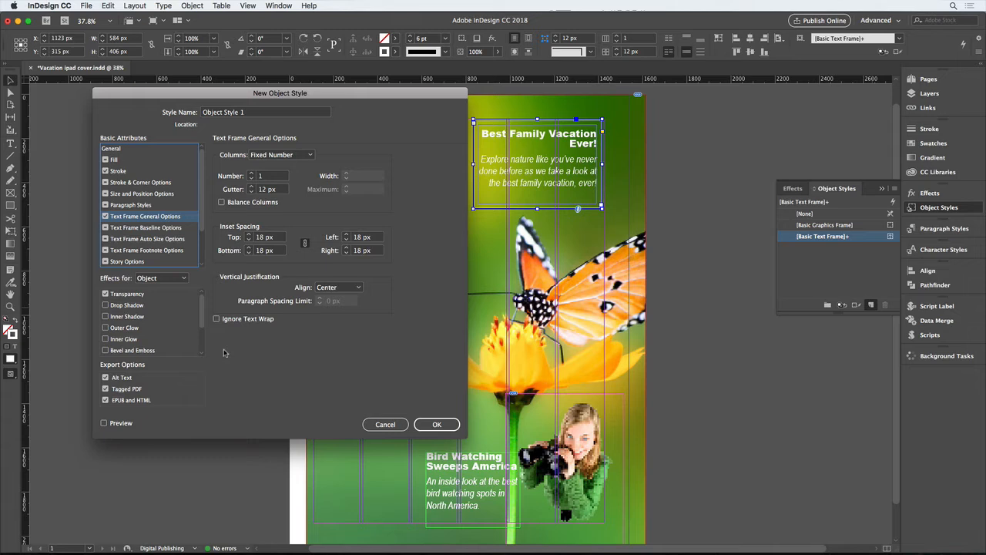
left_click(425, 424)
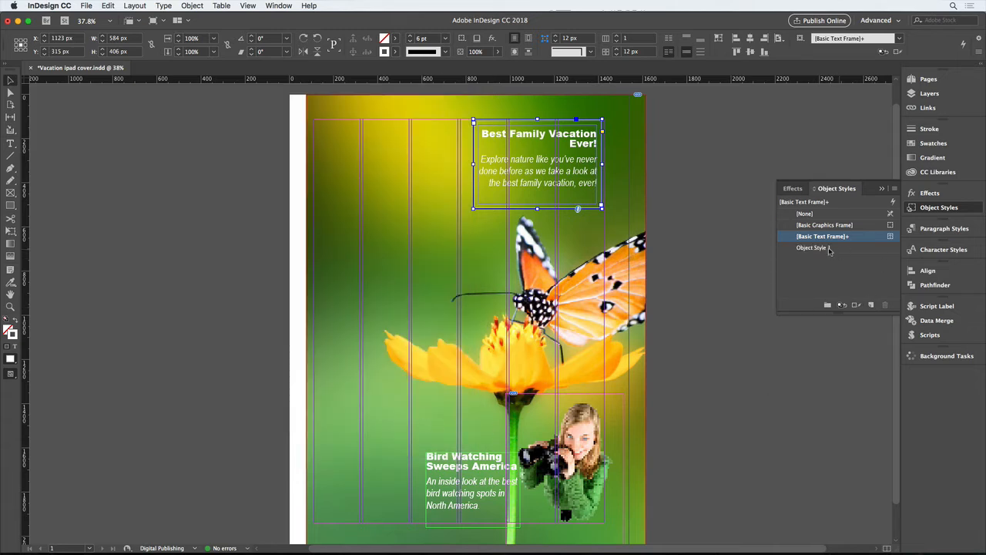
Rename the new object style as Basic Frame for Cover
right_click(821, 249)
left_click(801, 257)
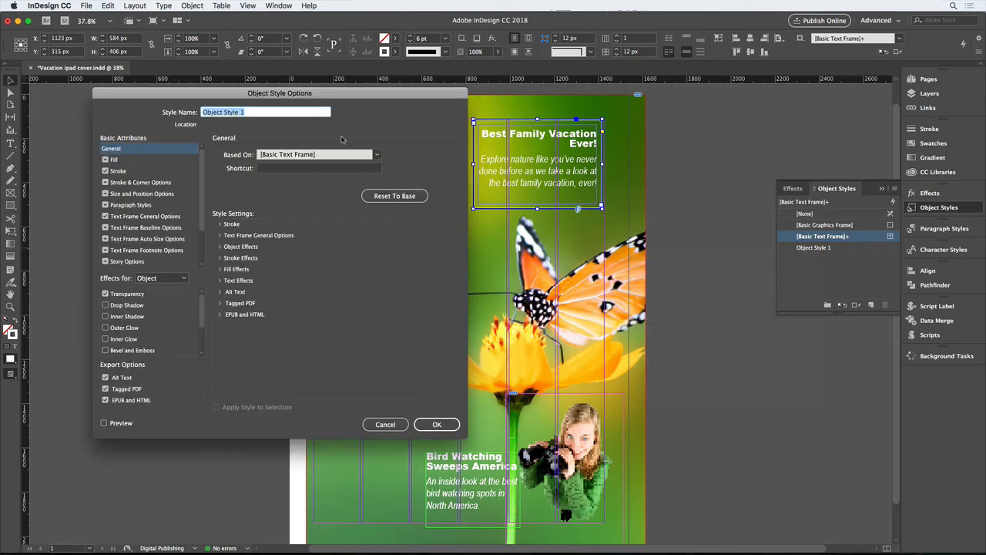
type("Basic Frame for Cover")
key("Return")
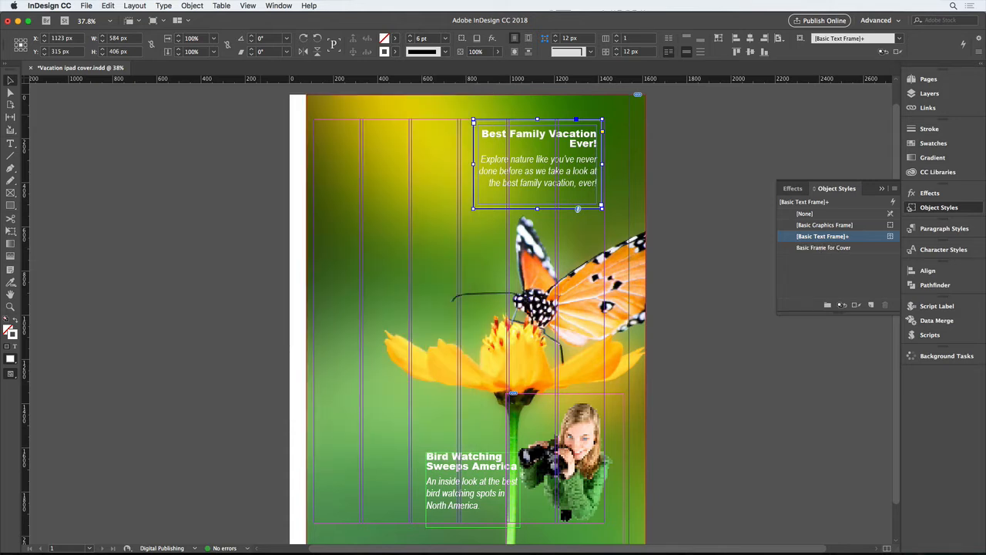
Apply the Basic Frame for Cover object style to the upper and lower article frames
left_click(821, 247)
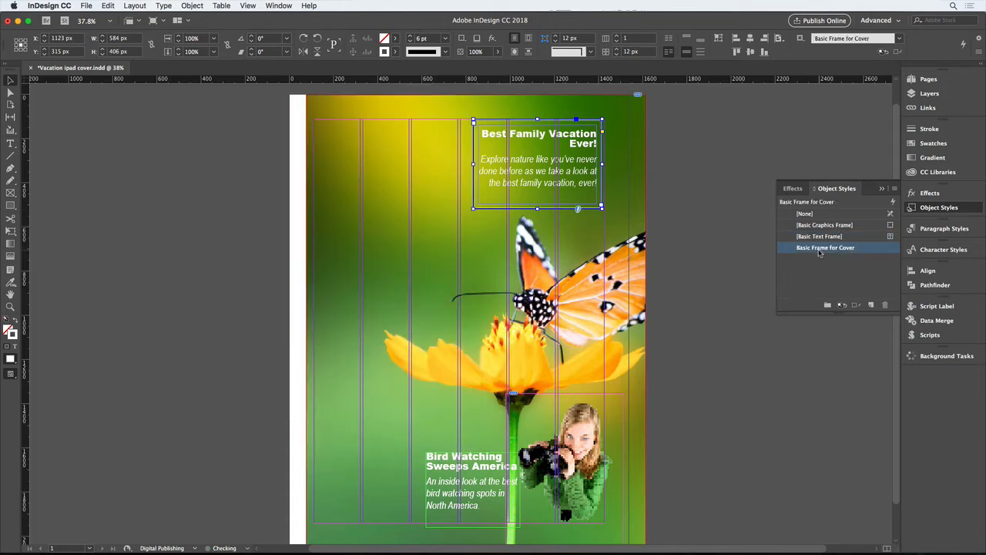
left_click(433, 467)
left_click(823, 248)
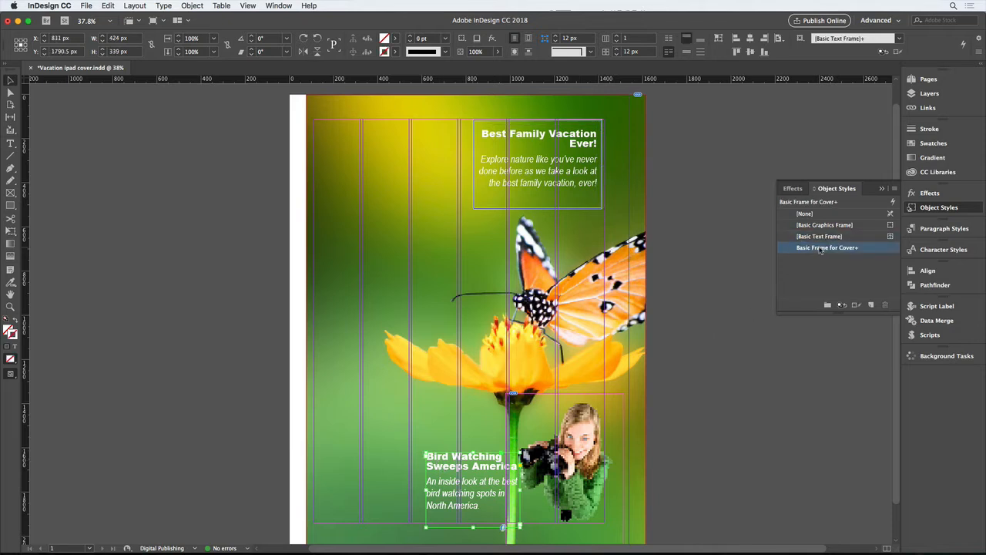
Move the styled Bird Watching frame up and to the left, and delete the unstyled frame left behind
left_click_drag(429, 467, 372, 406)
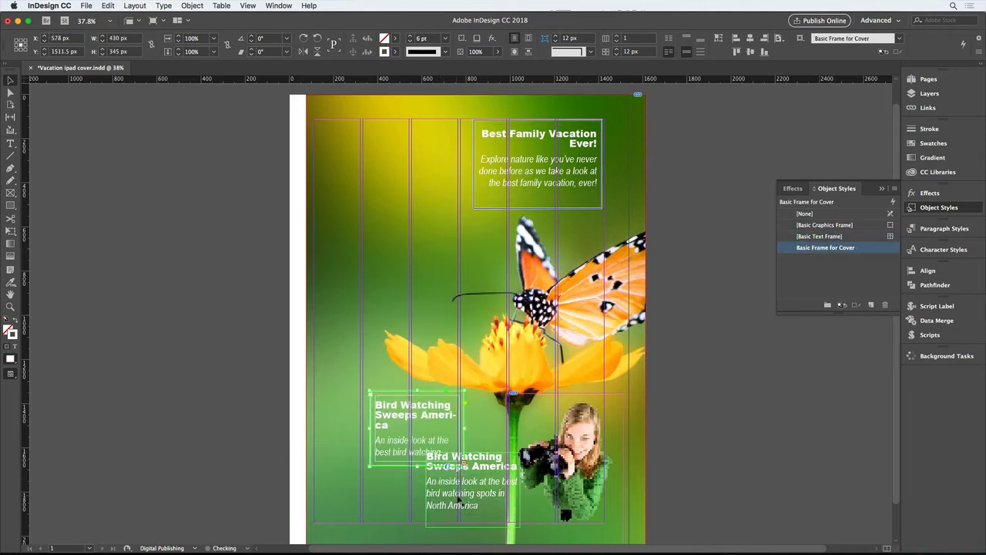
left_click(459, 497)
key("Delete")
Widen the Bird Watching frame to about 616 px, reduce its height around the text, and place it beside the photographer
left_click(447, 463)
left_click_drag(464, 464, 506, 499)
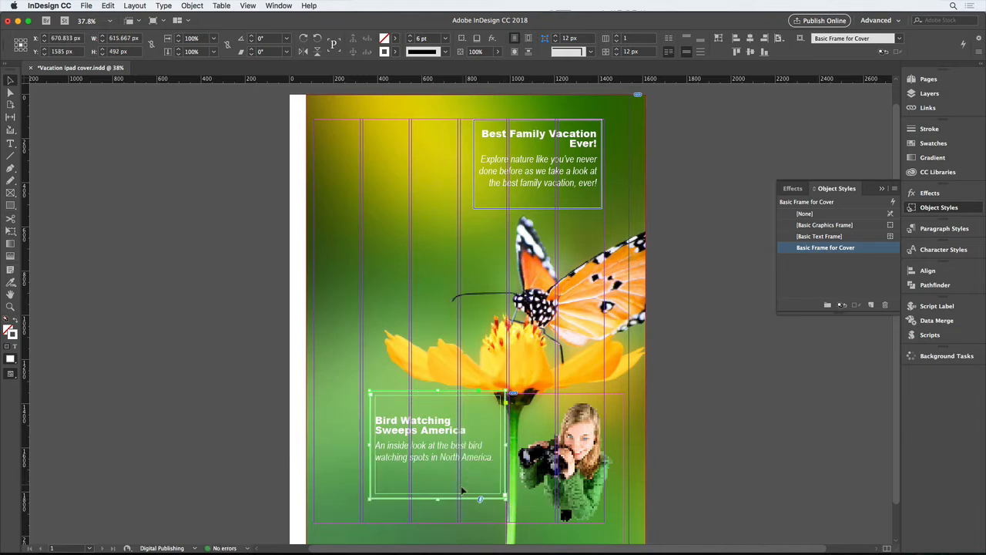
mouse_move(437, 500)
left_mouse_down()
mouse_move(436, 479)
mouse_move(451, 474)
mouse_move(451, 497)
left_mouse_up()
left_click(769, 427)
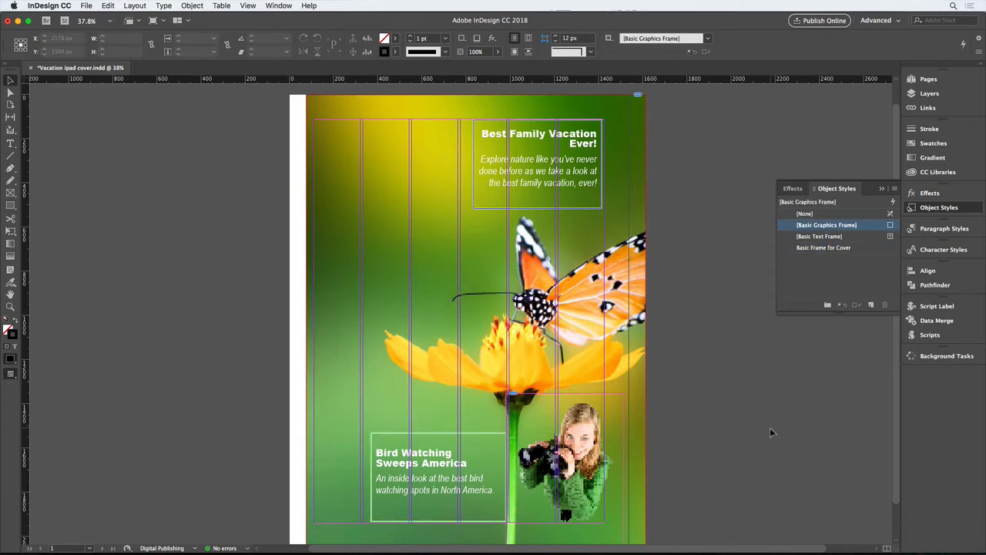
Set the document bleed to 9 px on all sides
left_click_drag(333, 276, 328, 291)
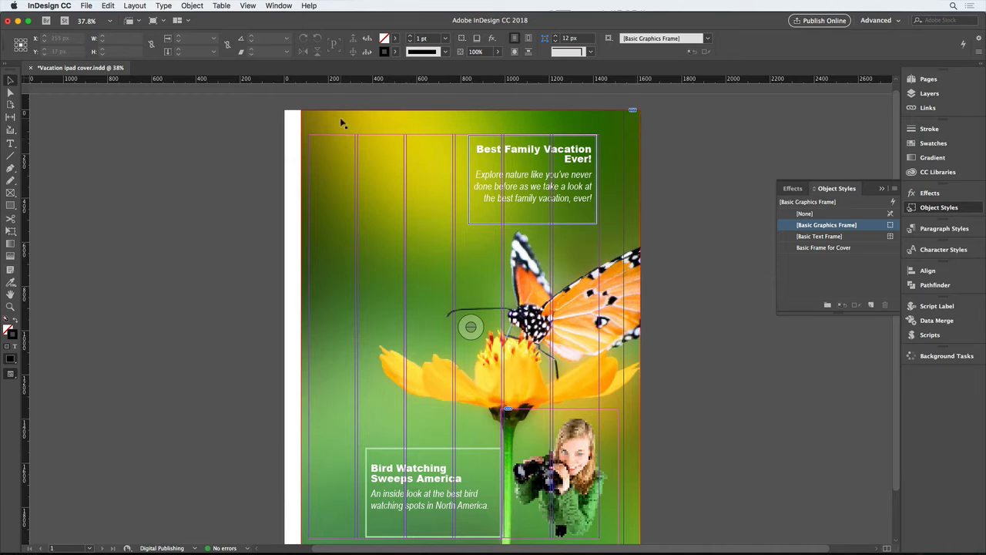
key("super+alt+p")
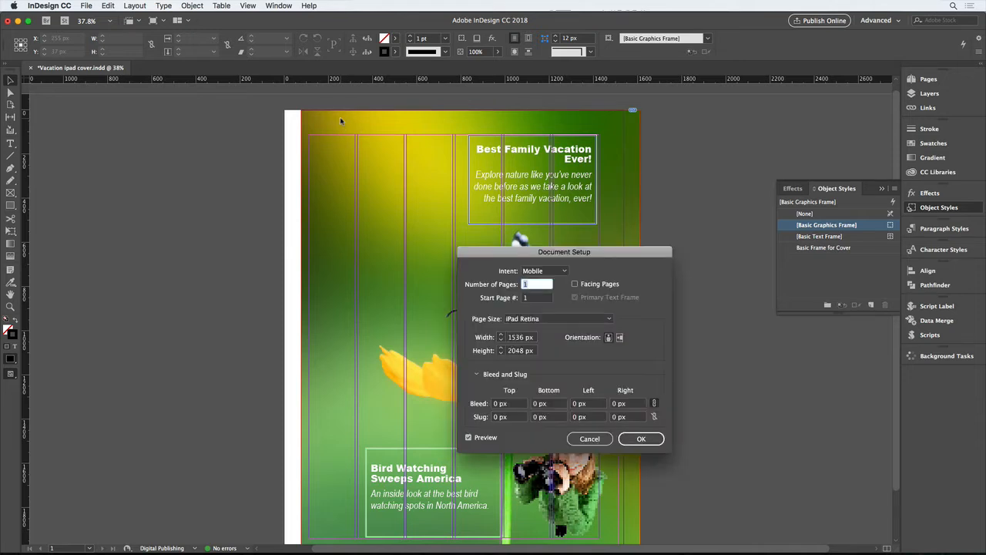
left_click(507, 406)
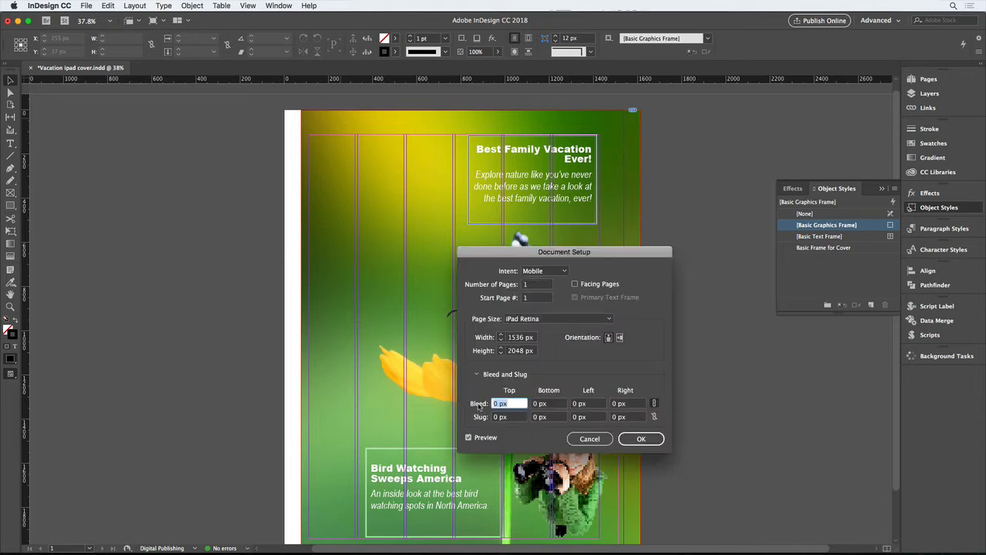
type("9")
key("Tab")
key("Return")
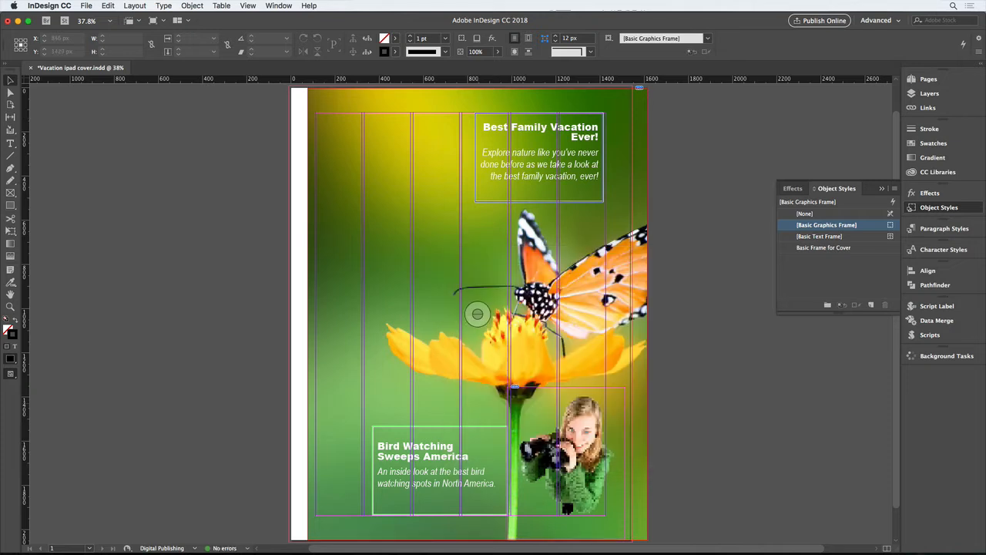
Extend the butterfly image frame to the upper, lower and left bleed edges, about 1622 by 2066 px
key("super+minus")
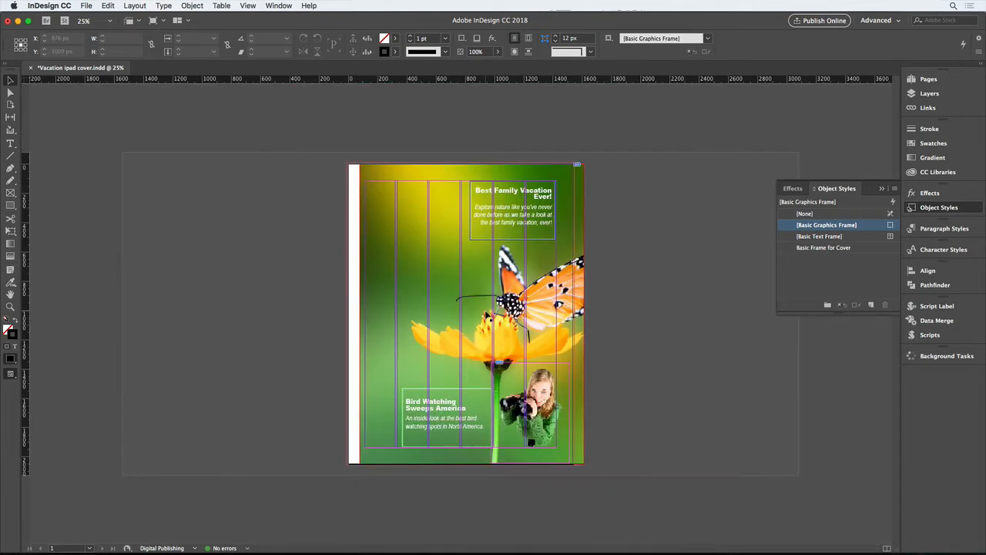
left_click(580, 179)
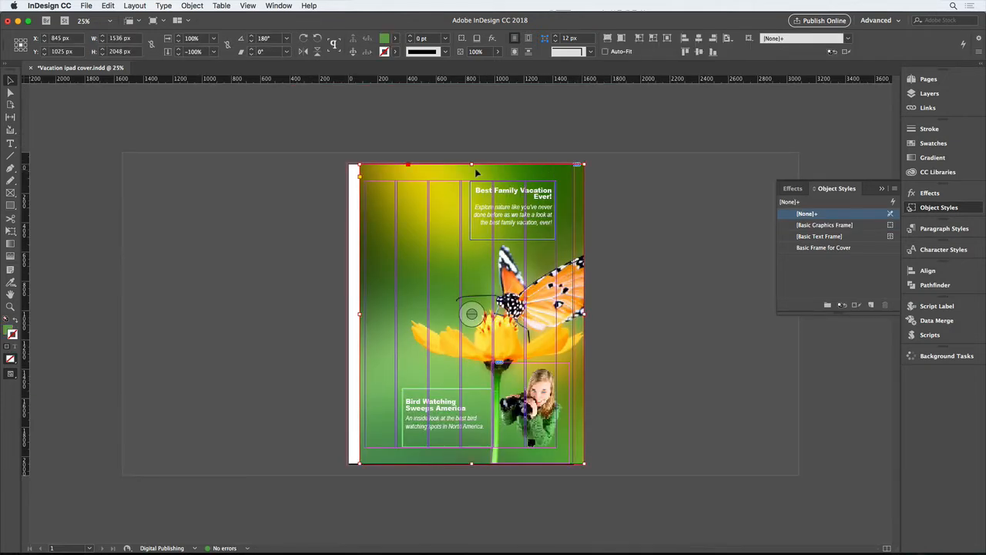
left_click_drag(472, 163, 473, 162)
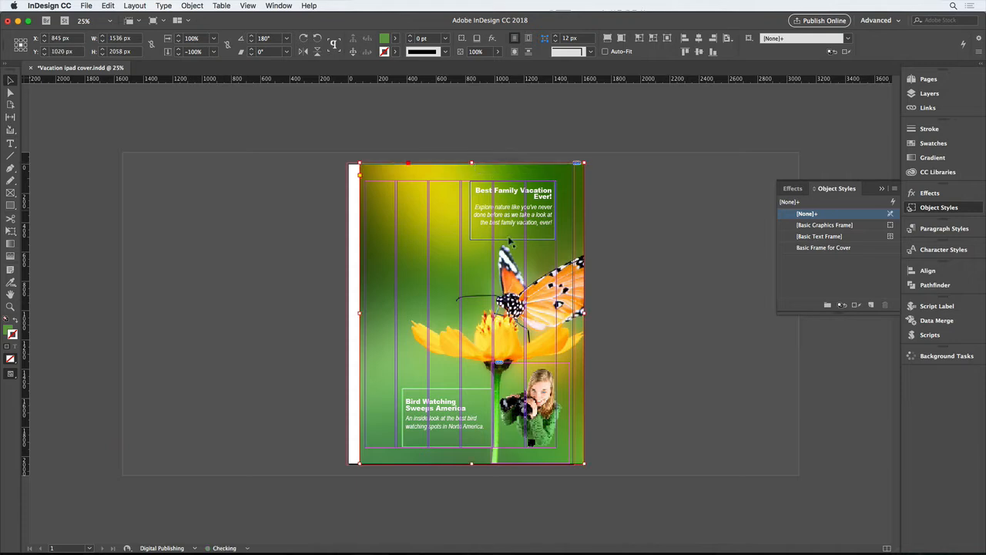
left_click_drag(472, 463, 471, 466)
left_click_drag(359, 313, 347, 314)
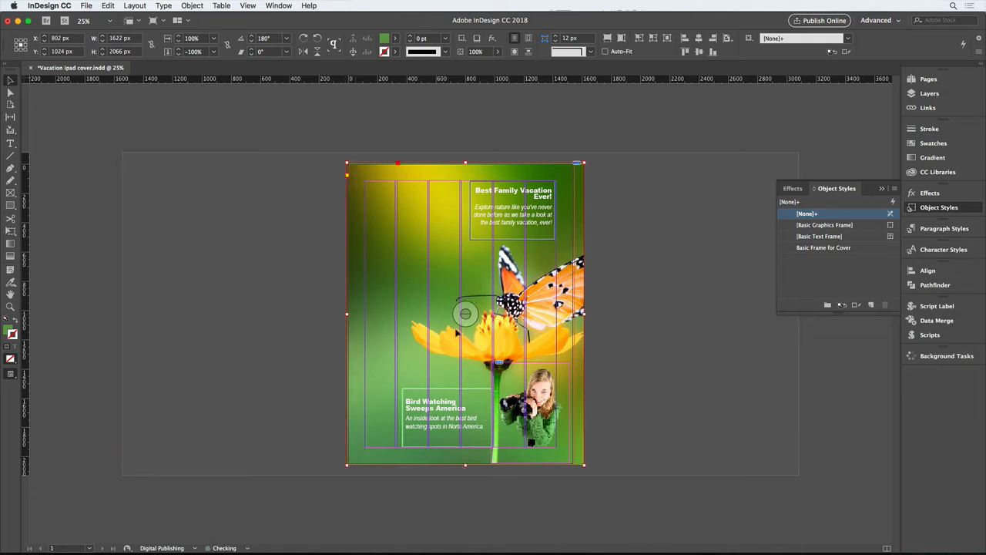
left_click(659, 343)
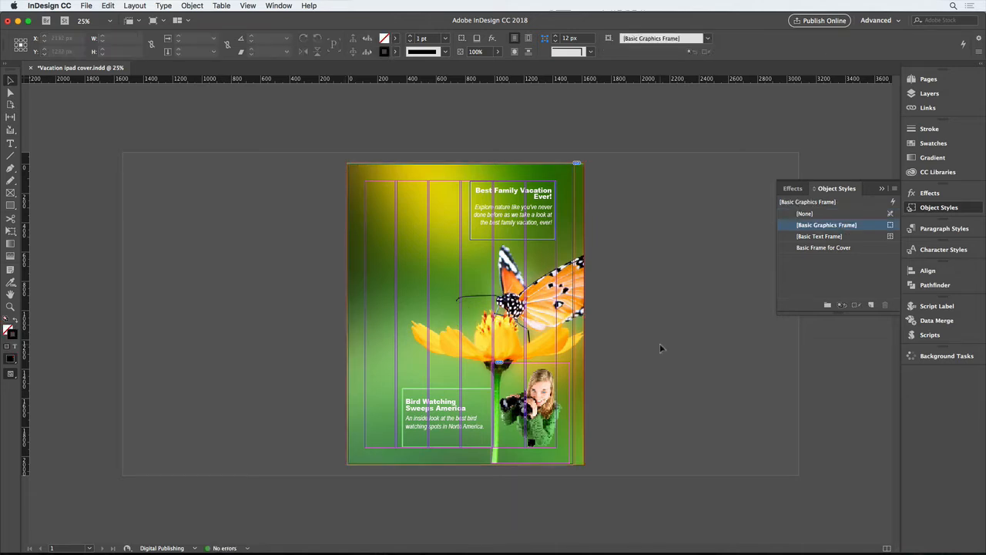
Show the Masthead layer and collapse the contents of the Masthead and Cover Image layers
key("super+0")
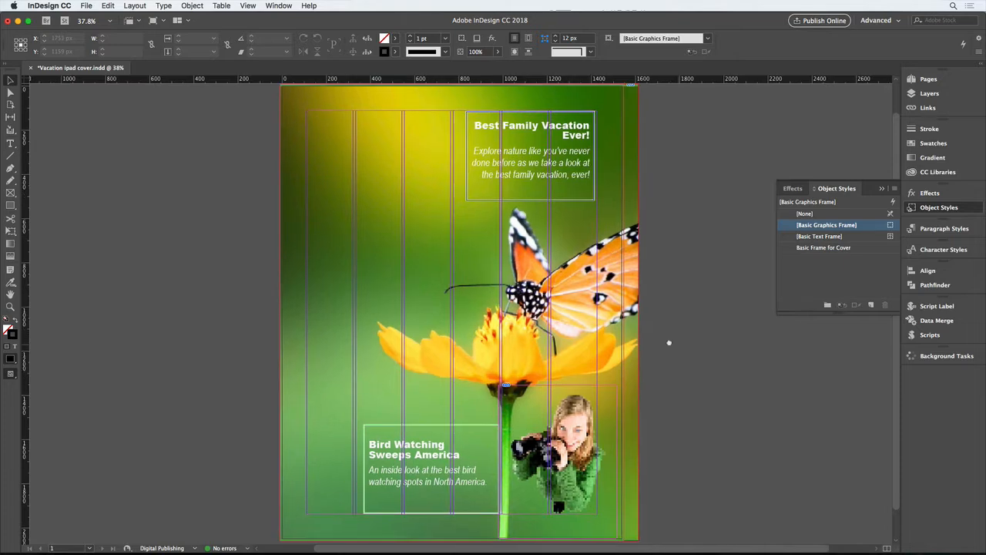
left_click(929, 93)
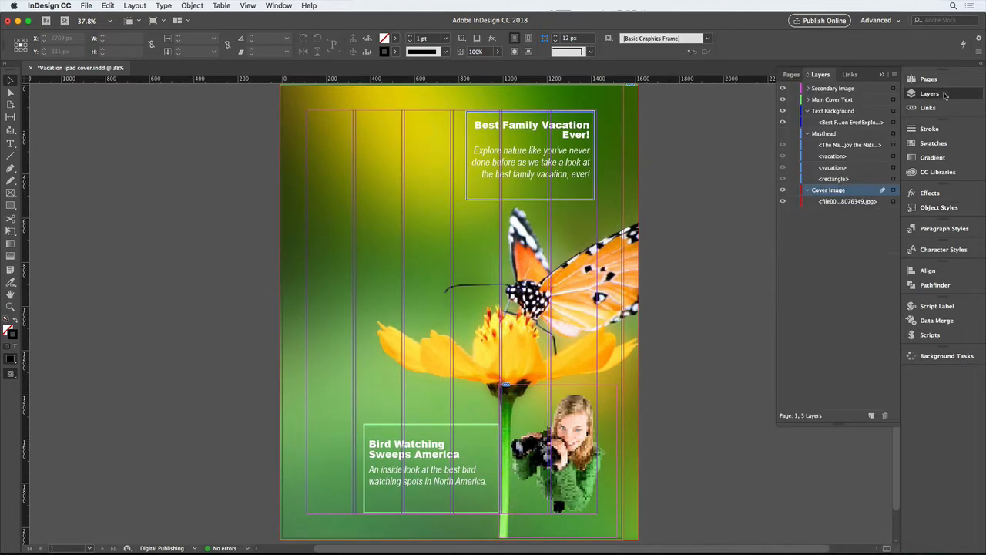
left_click(783, 133)
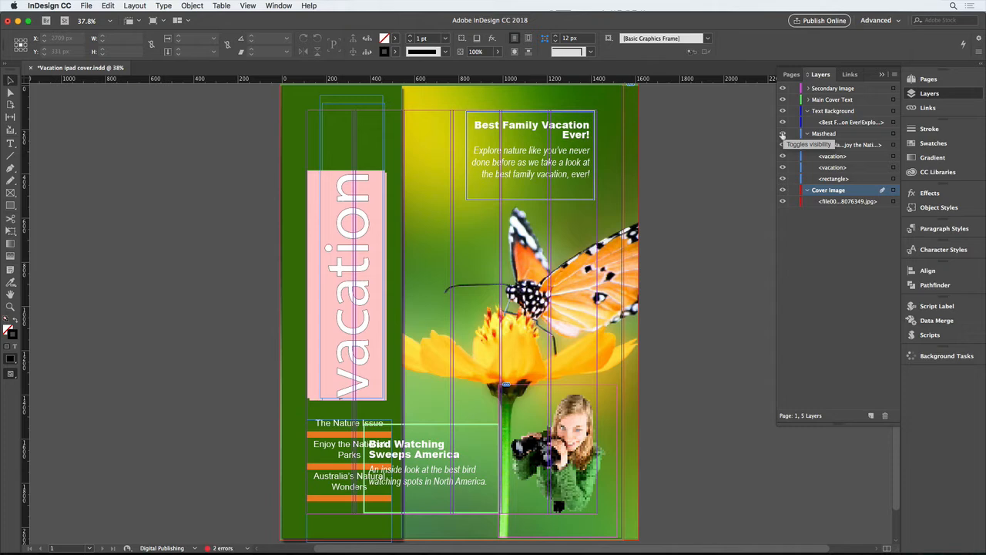
left_click(805, 133)
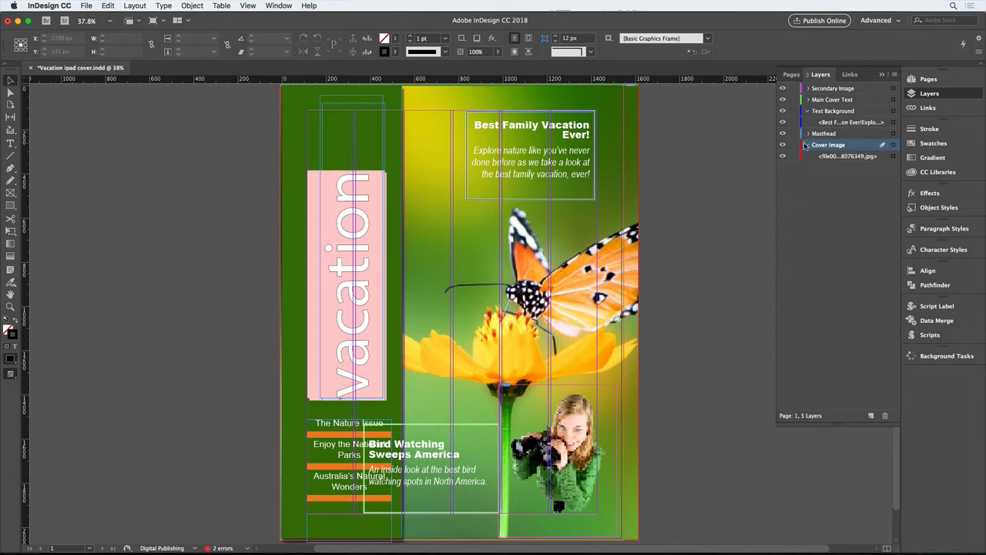
left_click(807, 145)
left_click(783, 145)
left_click(783, 145)
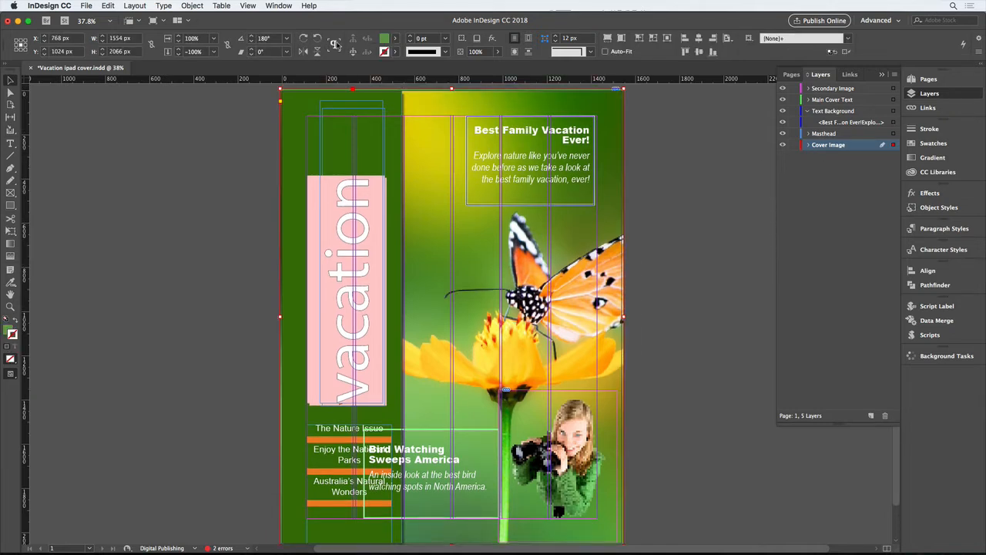
Flip the butterfly image horizontally and pull its frame's left edge in to the green masthead strip, making it about 998 px wide
left_click(305, 52)
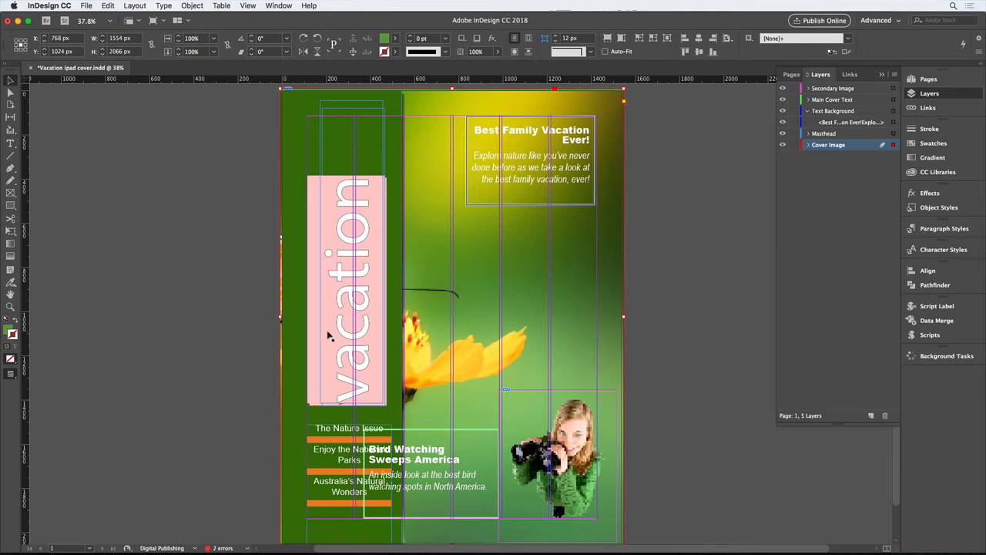
left_click_drag(280, 316, 404, 315)
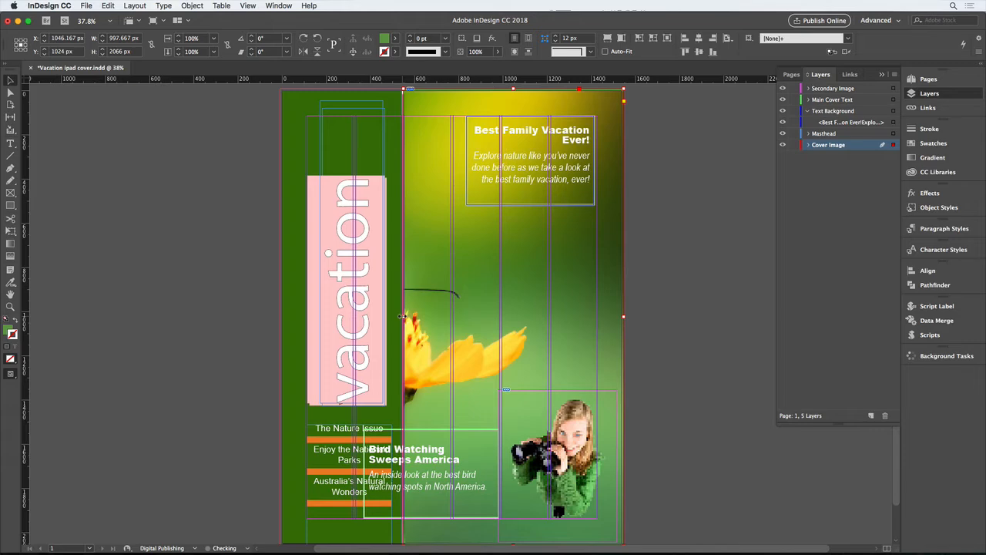
left_click(677, 358)
scroll(664, 360, "left", 2)
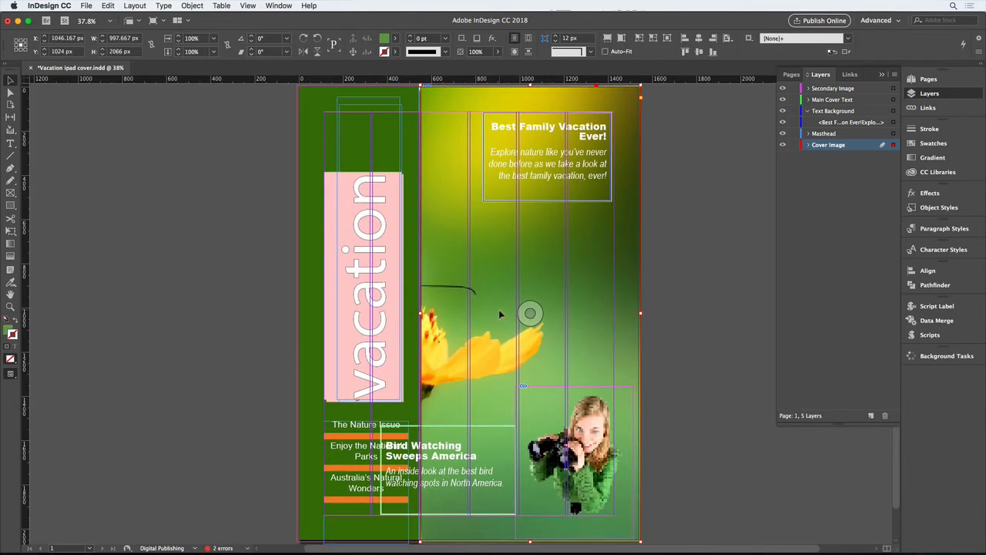
Shift the image content right inside its frame until the butterfly and flower sit beside the masthead strip
left_click(527, 313)
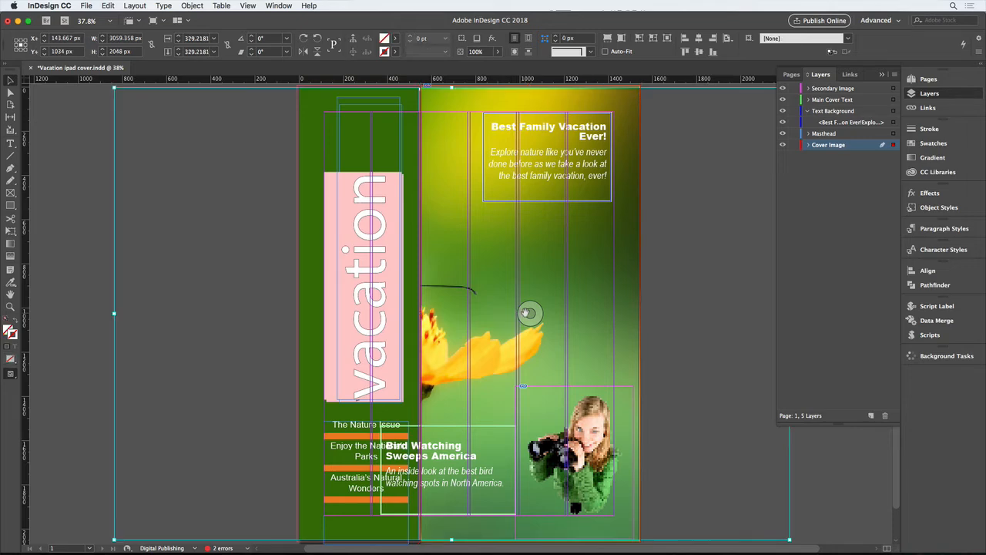
left_click_drag(527, 313, 666, 316)
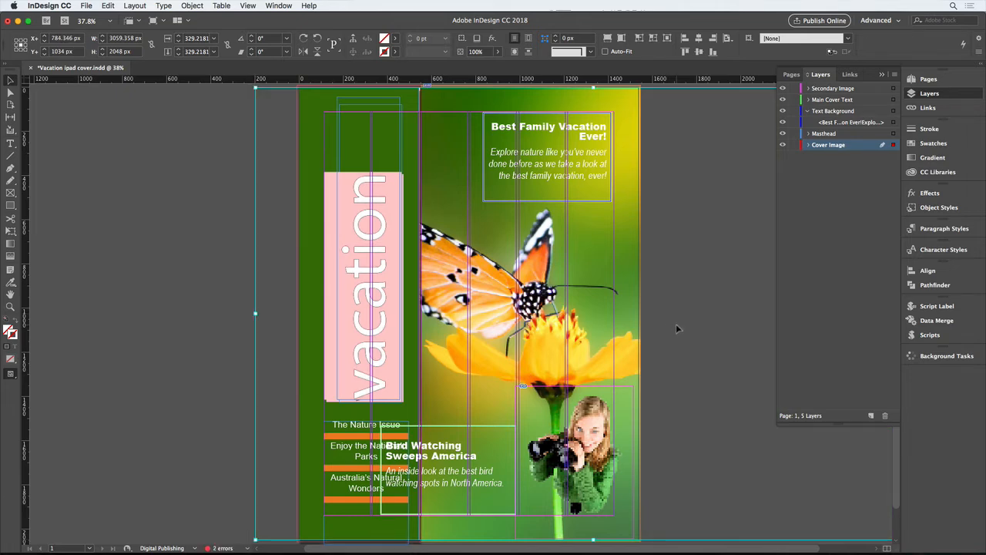
left_click(676, 323)
scroll(629, 335, "right", 1)
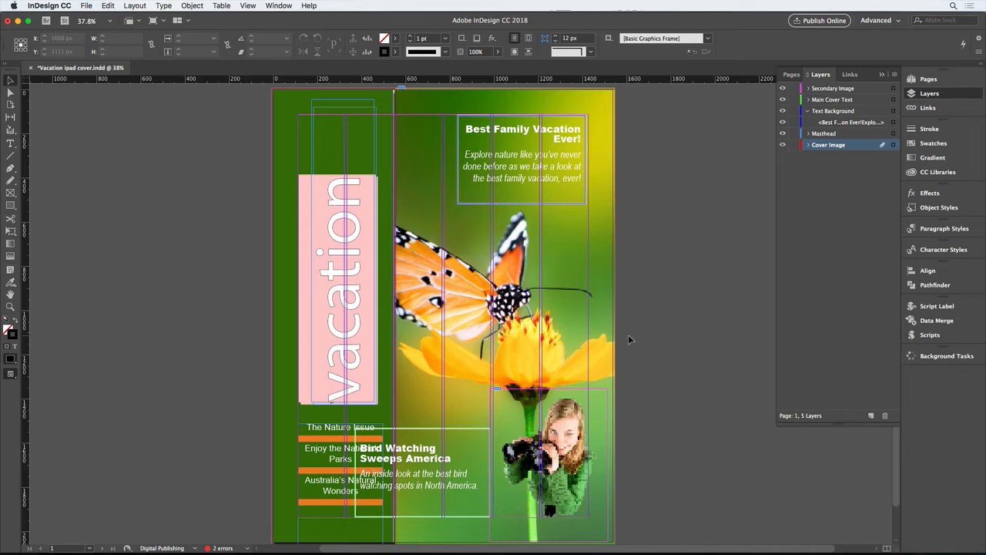
Move the white vacation title aside and delete the orange duplicate behind it
left_click(324, 266)
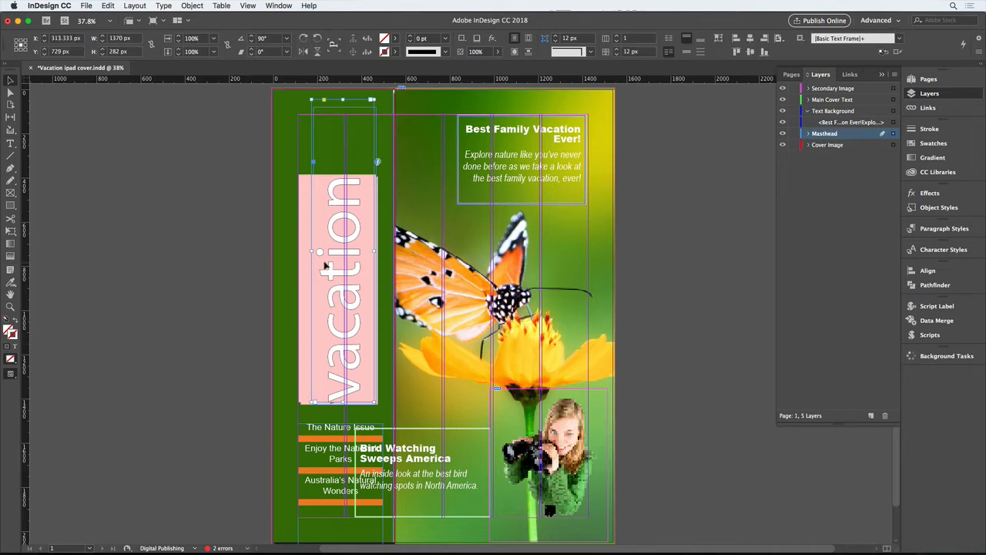
left_click_drag(329, 262, 285, 274)
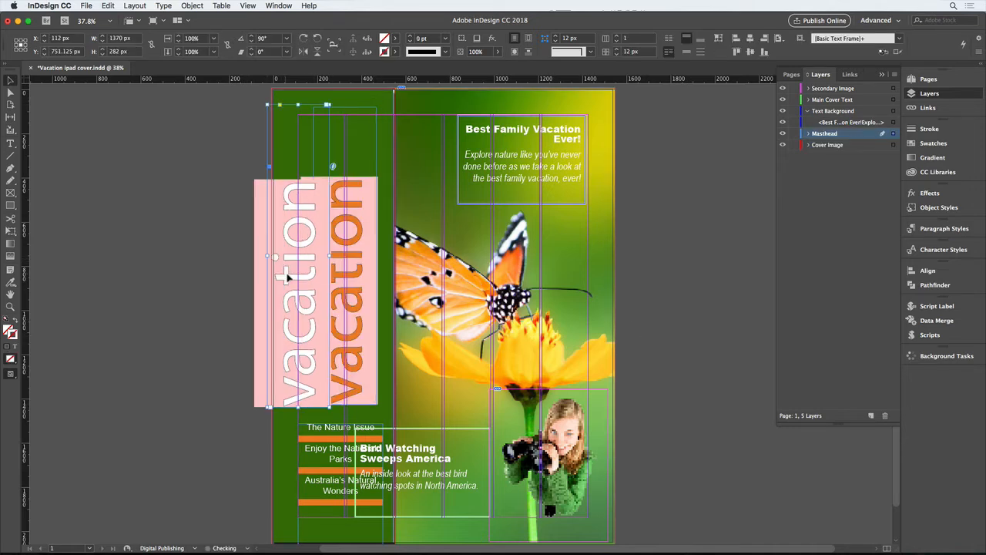
left_click(352, 243)
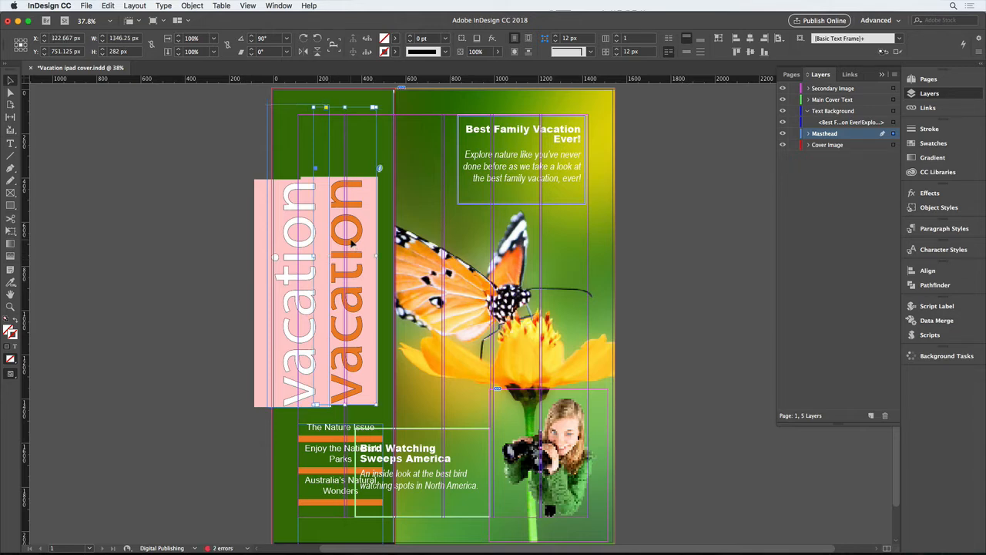
key("Delete")
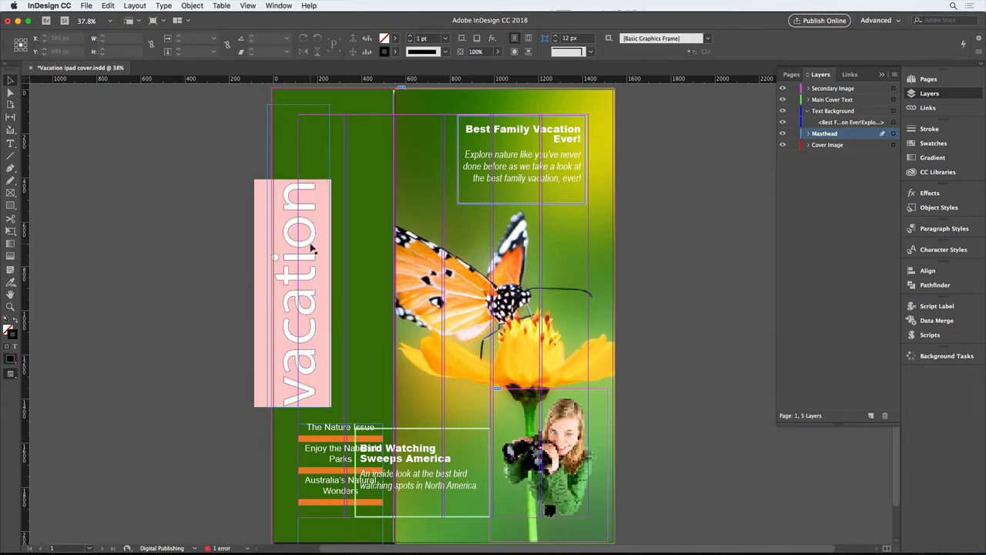
Rotate the vacation title 90° clockwise, place it at the page's upper-left margins, and move the Best Family Vacation frame onto the pasteboard
left_click_drag(310, 244, 364, 250)
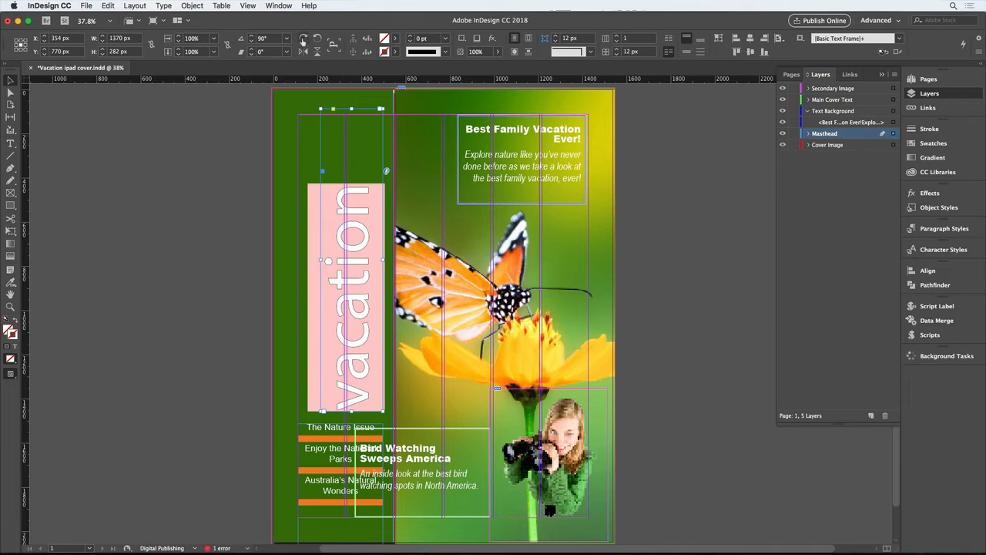
left_click(302, 39)
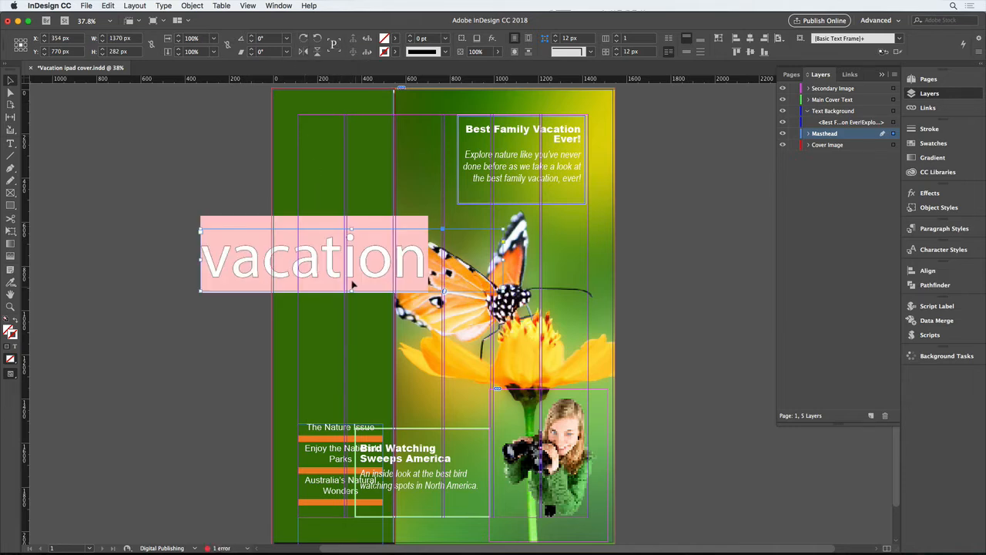
left_click_drag(363, 266, 450, 161)
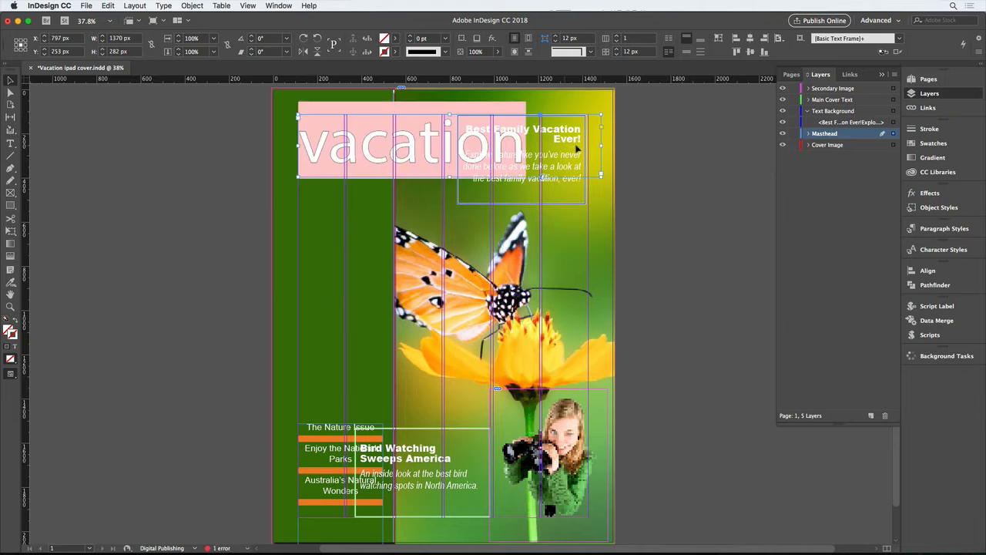
left_click_drag(569, 196, 743, 230)
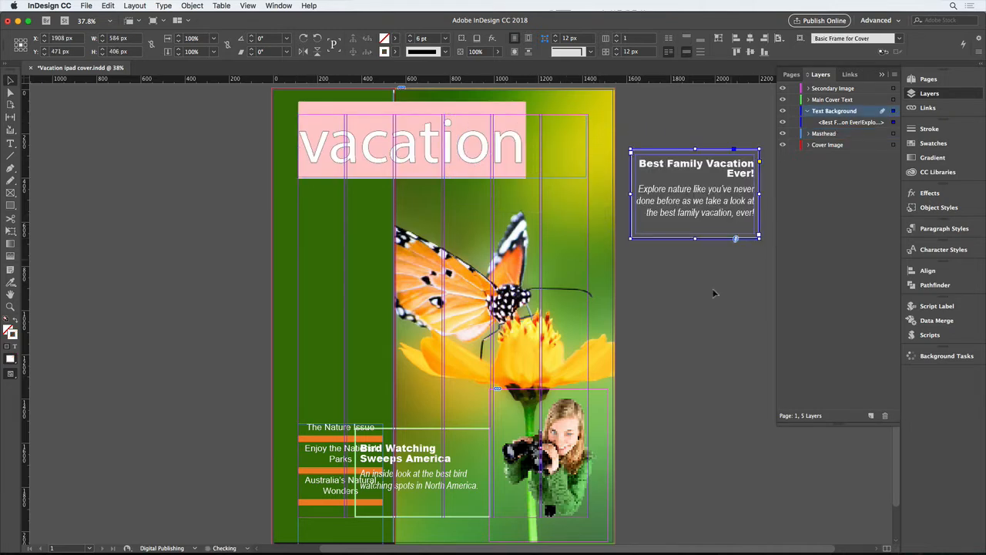
Center-align the vacation title text within its frame
double_click(447, 148)
key("super+a")
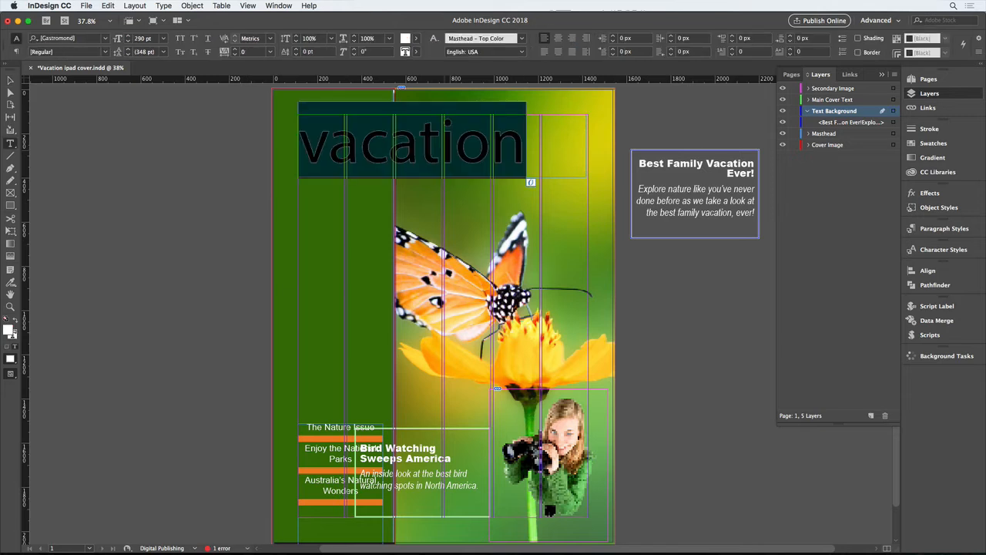
key("super+shift+c")
left_click(449, 151)
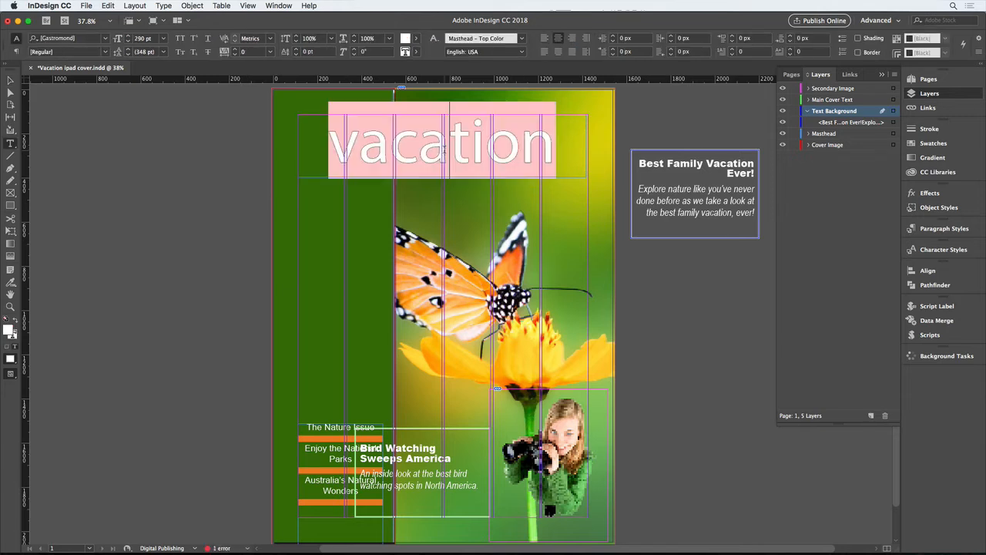
Change the vacation title's font to Adobe Clean Regular
double_click(441, 152)
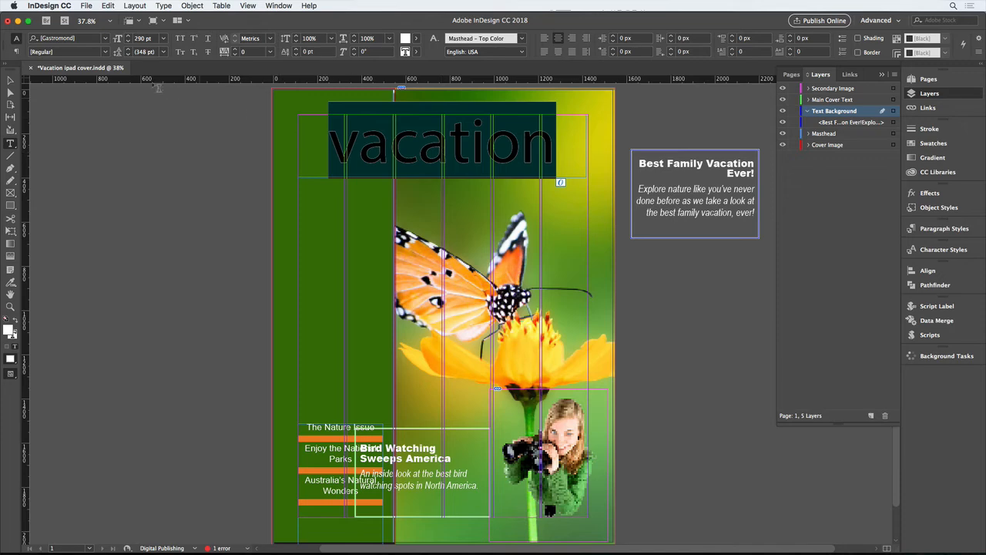
left_click_drag(79, 39, 9, 35)
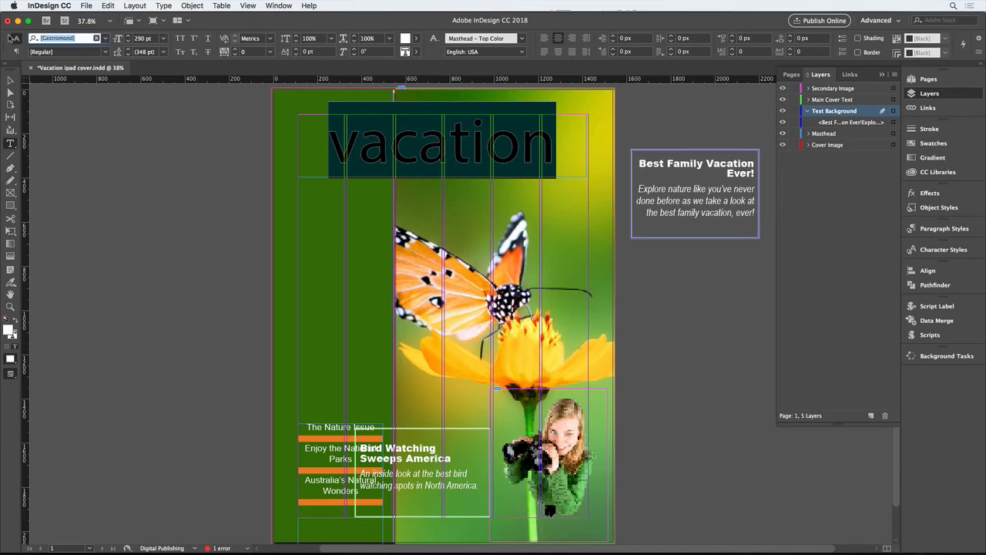
type("adobe")
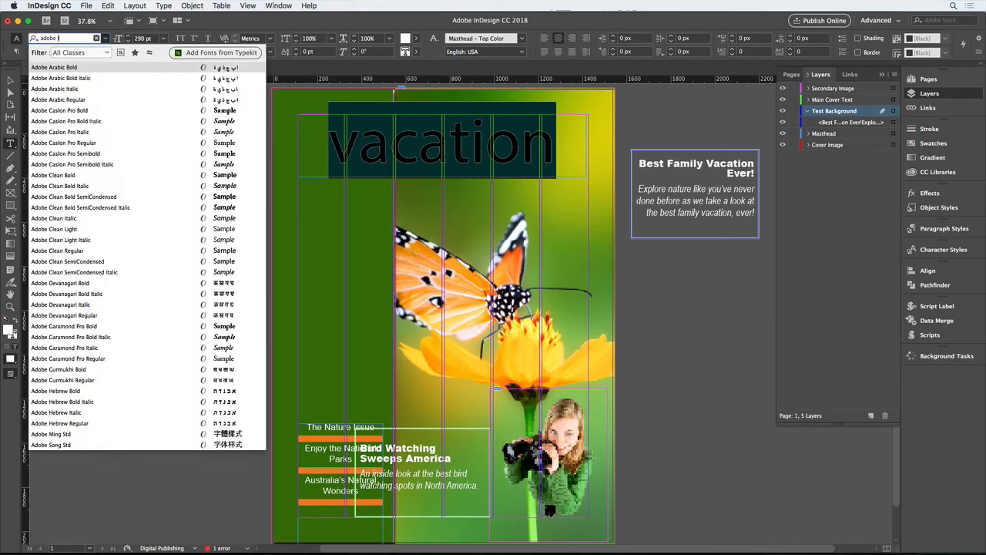
type(" cle")
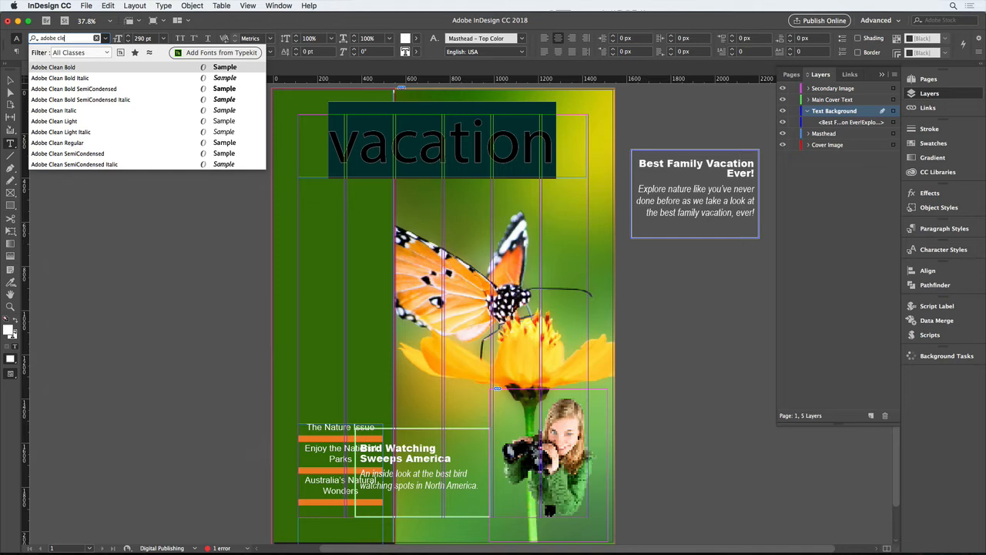
key("Down")
key("Down")
key("Down")
key("Down")
key("Down")
key("Down")
key("Down")
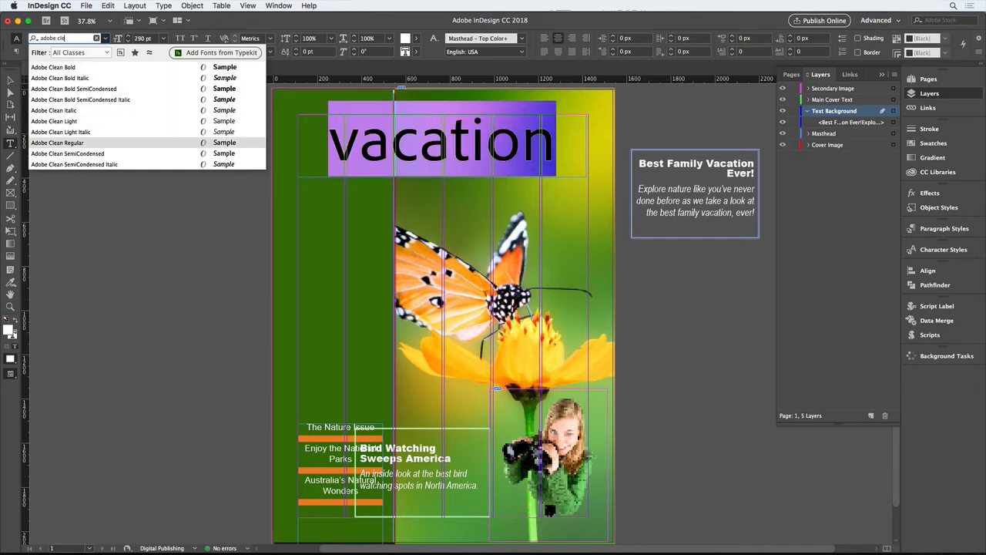
key("Return")
left_click(429, 132)
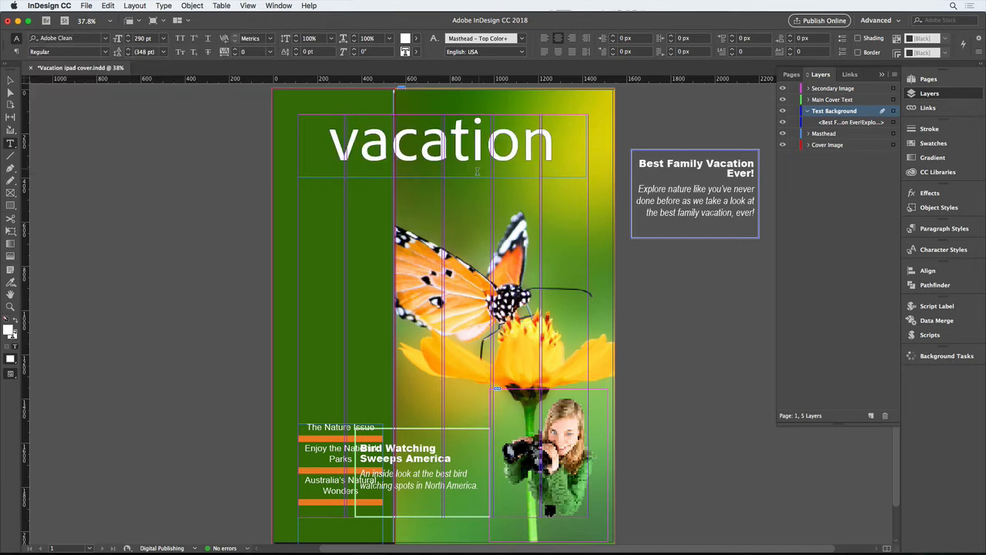
Enlarge the vacation title text to 370 pt
double_click(459, 154)
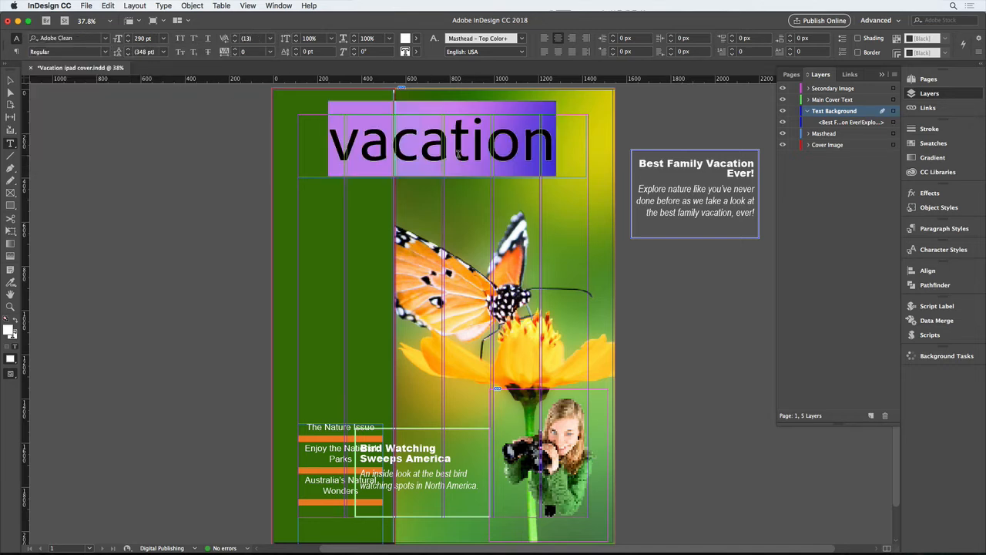
left_click(127, 35, "shift")
left_click(128, 35, "shift")
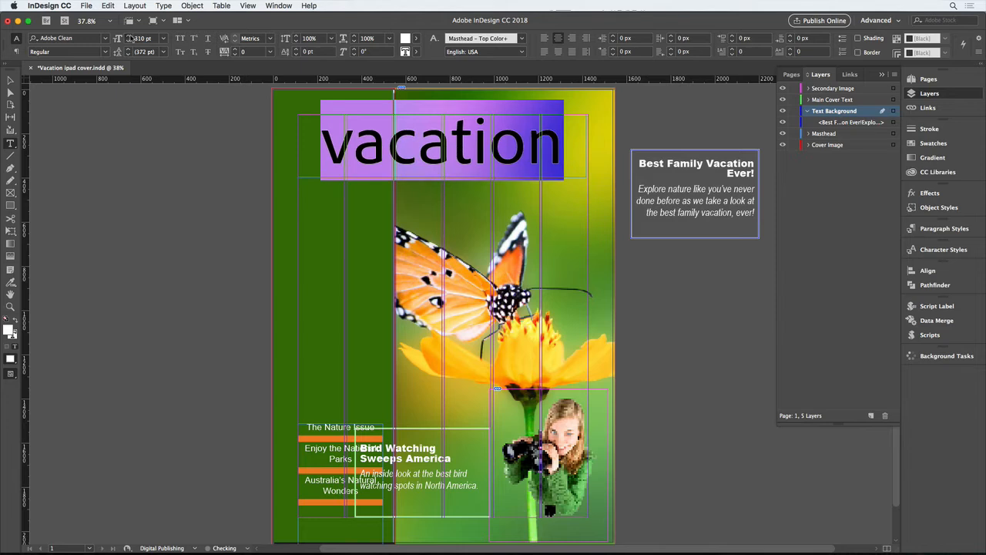
left_click(128, 36, "shift")
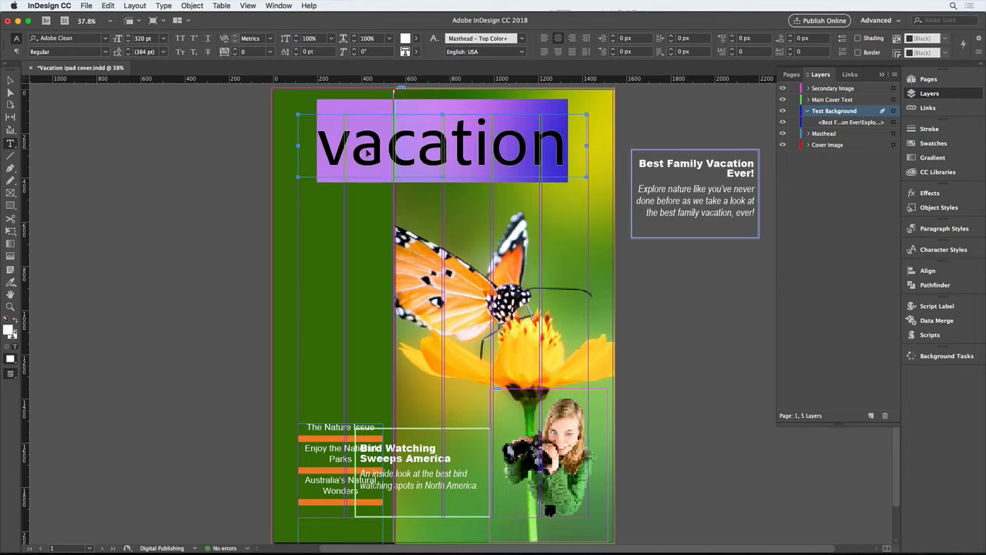
key("super+shift+period")
key("super+shift+period")
key("super+shift+period")
key("super+shift+period")
key("super+shift+period")
key("super+shift+period")
key("super+shift+period")
key("super+shift+period")
key("super+shift+period")
key("super+shift+period")
key("super+shift+period")
key("super+shift+period")
key("super+shift+period")
key("super+shift+period")
key("super+shift+period")
key("super+shift+period")
key("super+shift+period")
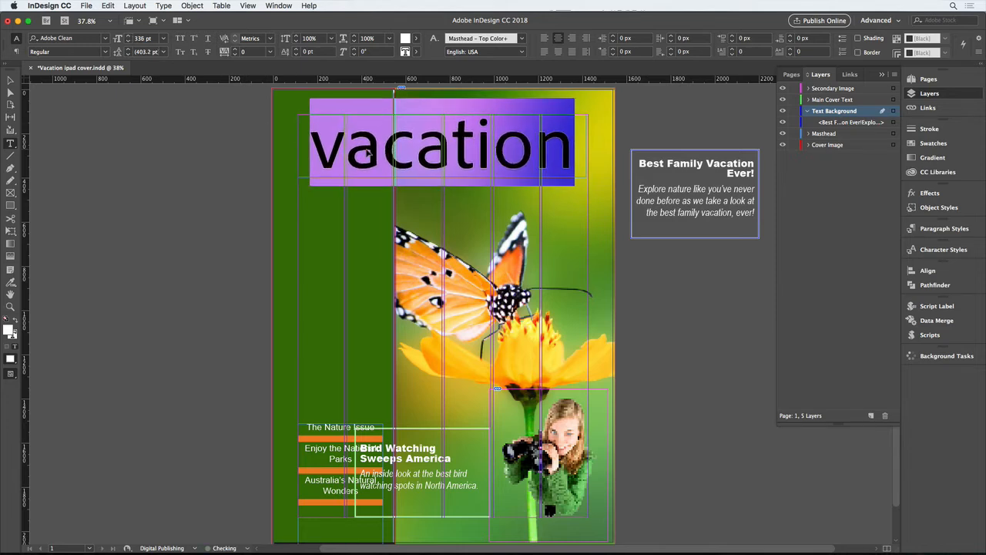
key("super+shift+period")
key("super+shift+period")
key("super+shift+period")
key("super+shift+period")
key("super+shift+period")
key("super+shift+period")
key("super+shift+period")
key("super+shift+period")
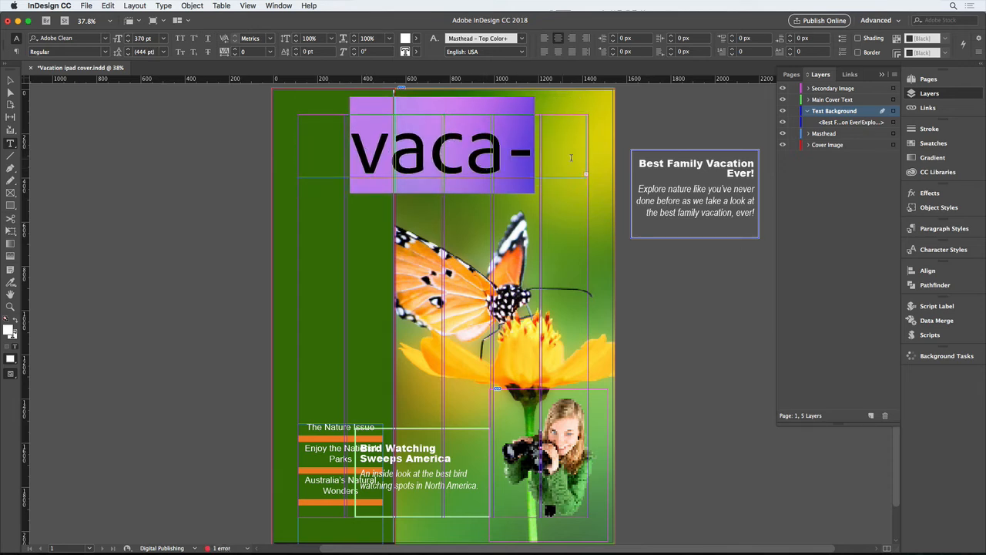
Widen the vacation title frame slightly to 1312 px so the whole word fits on one line
key("Escape")
left_click_drag(586, 145, 588, 145)
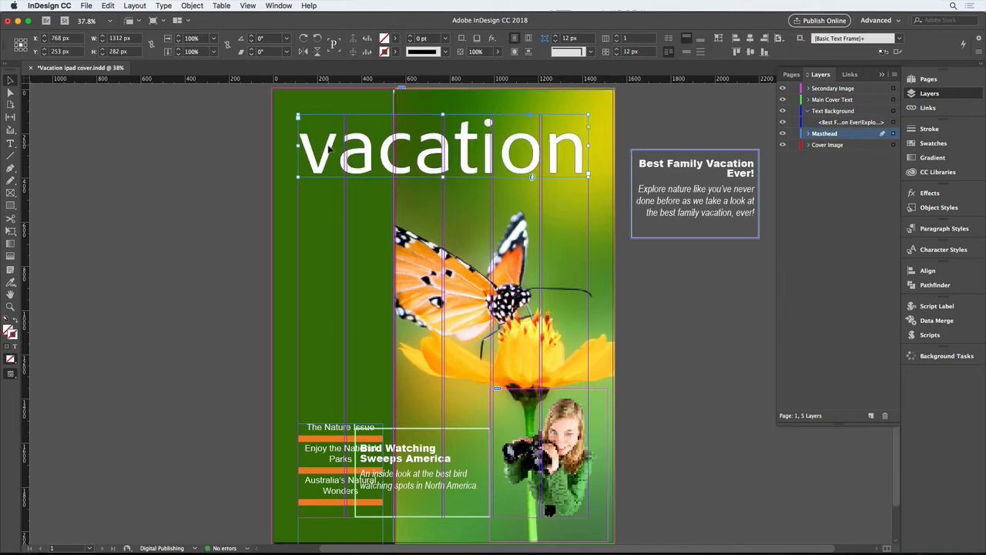
double_click(331, 146)
triple_click(328, 144)
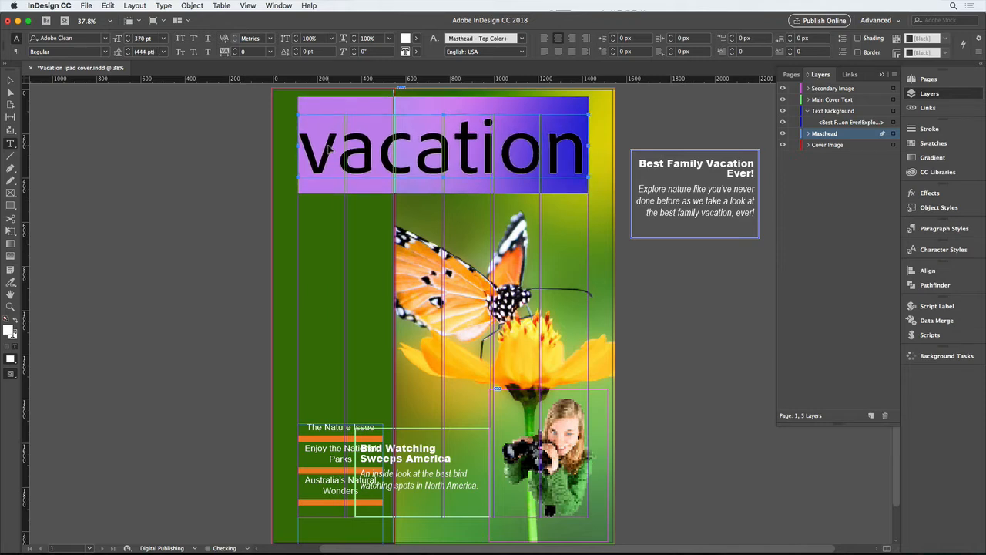
key("super+z")
key("super+shift+z")
key("Escape")
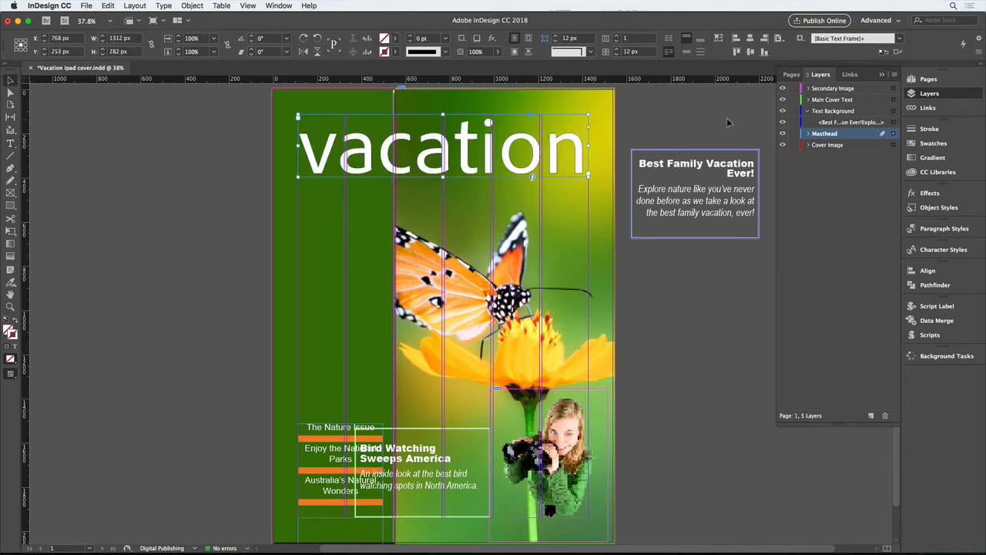
left_click(660, 369)
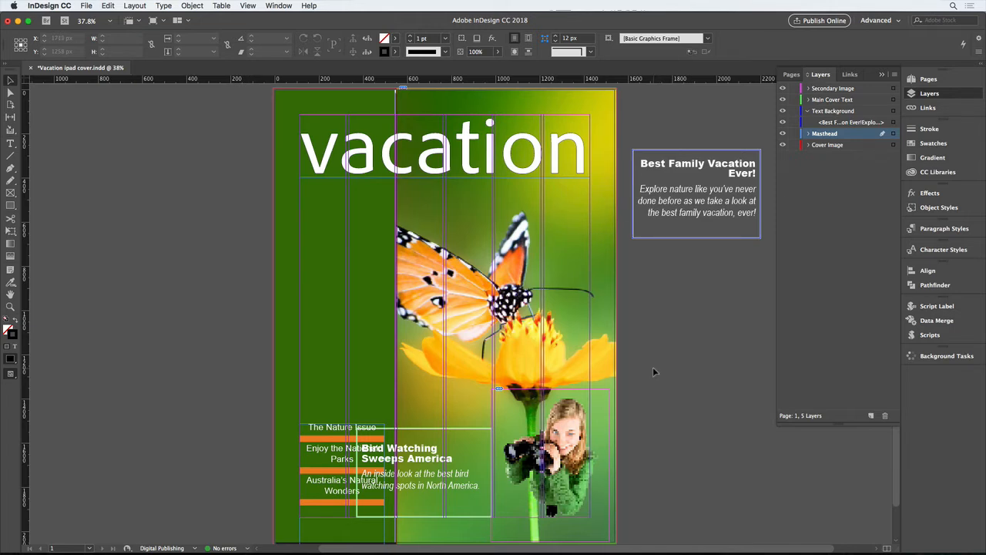
Adjust the green masthead strip's inner edge so it slightly overlaps the butterfly cover image
left_click(375, 349)
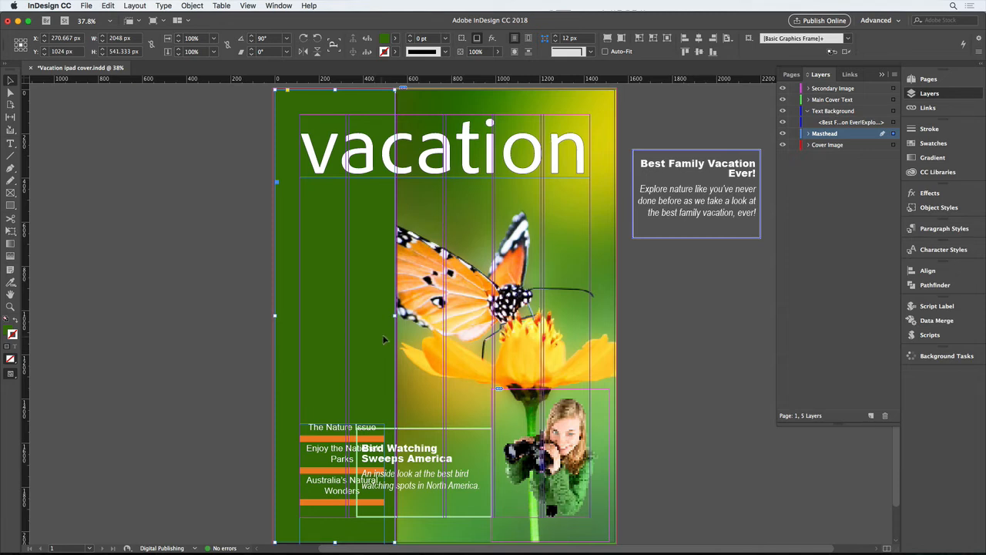
left_click_drag(394, 317, 361, 316)
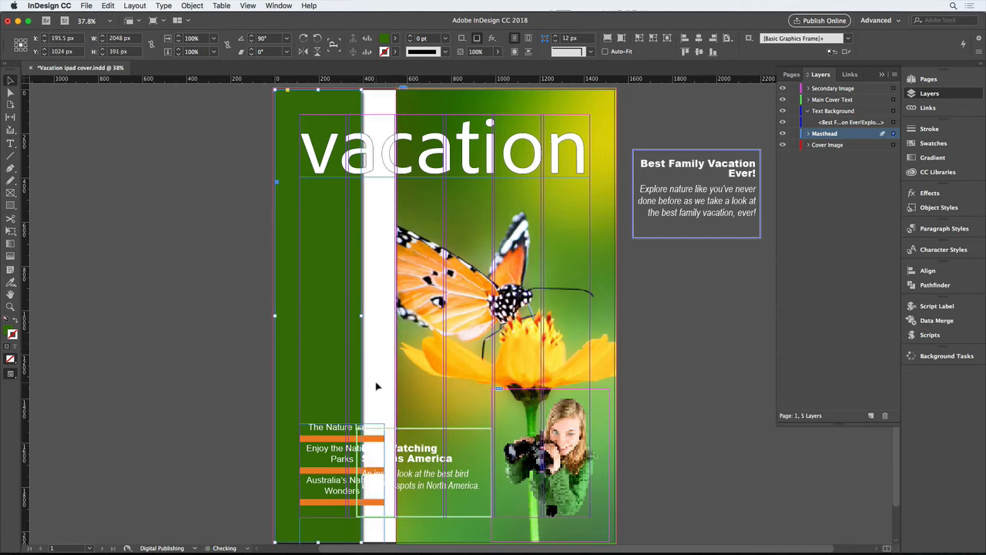
left_click(414, 361)
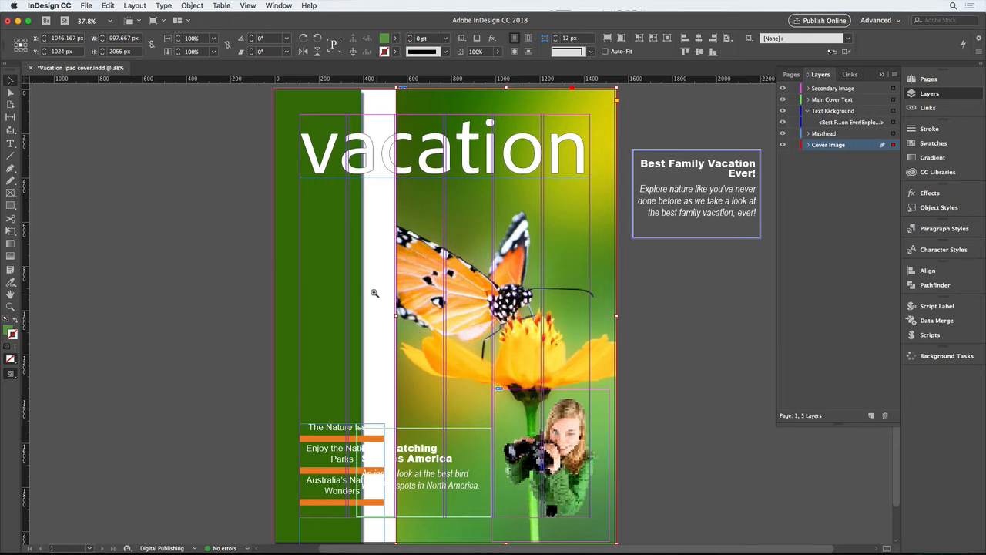
mouse_move(393, 317)
left_mouse_down()
mouse_move(385, 316)
mouse_move(396, 316)
left_mouse_up()
left_click(360, 361)
left_click(670, 415)
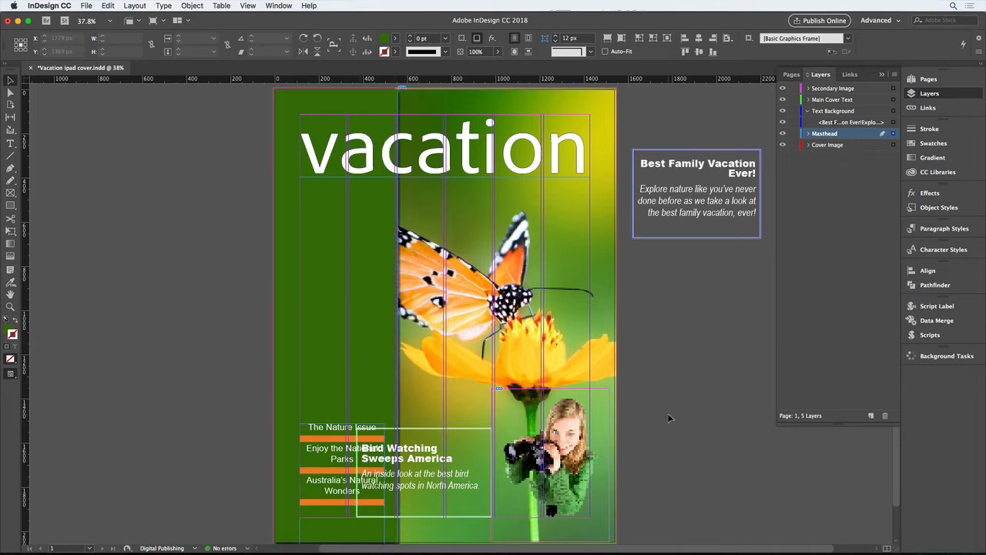
Scale the photographer image down proportionally to about 473 × 612 px at the page's lower right
mouse_move(669, 412)
left_mouse_down()
mouse_move(675, 395)
mouse_move(667, 403)
left_mouse_up()
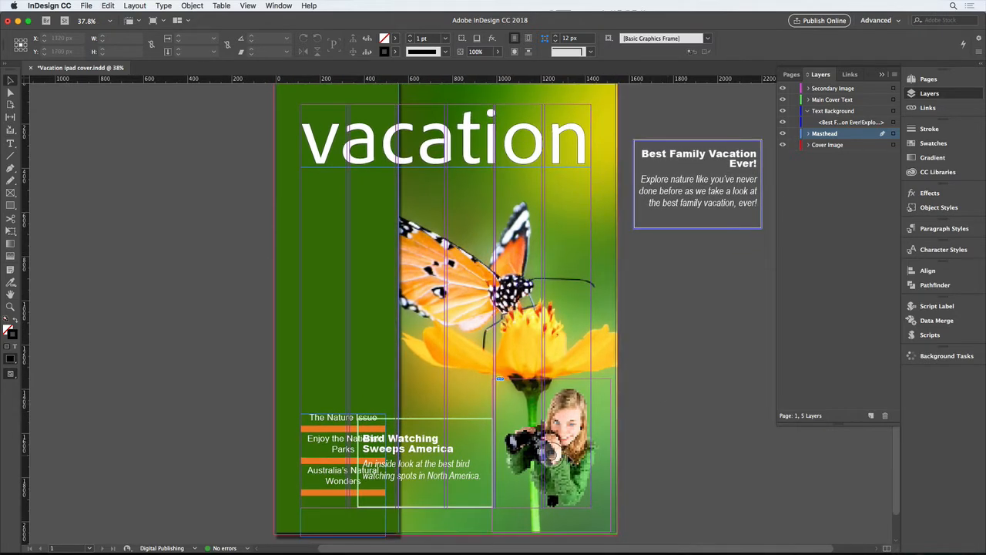
left_click(574, 459)
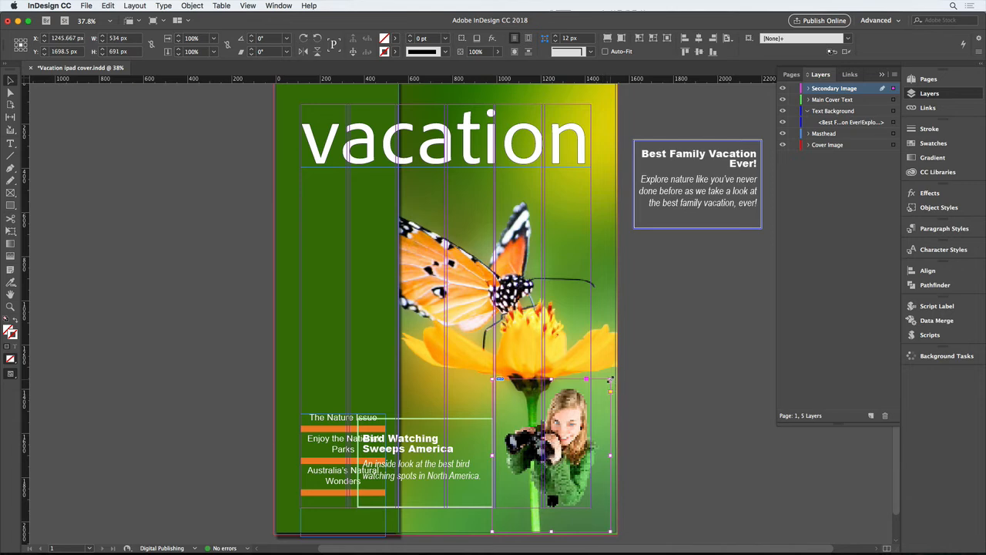
left_click_drag(610, 380, 582, 420)
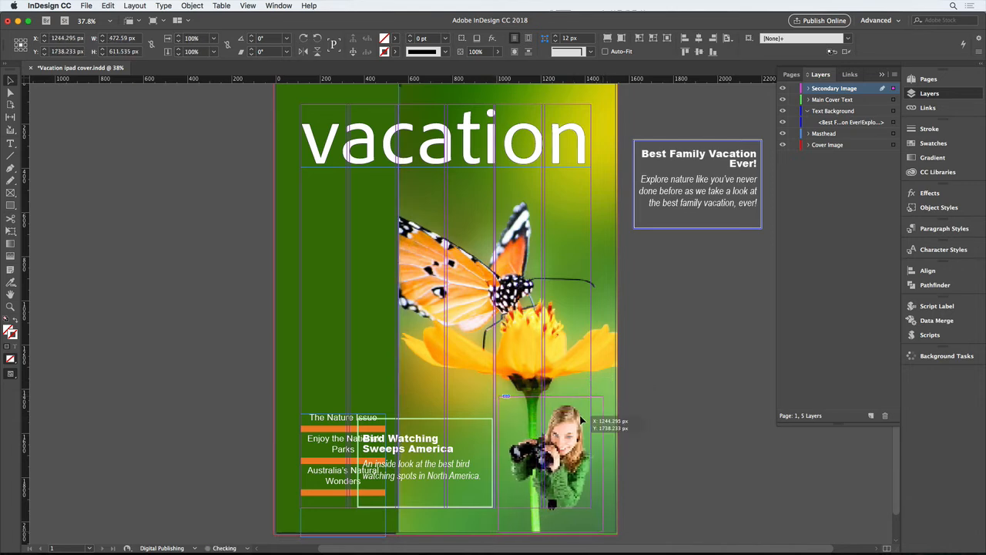
left_click(683, 421)
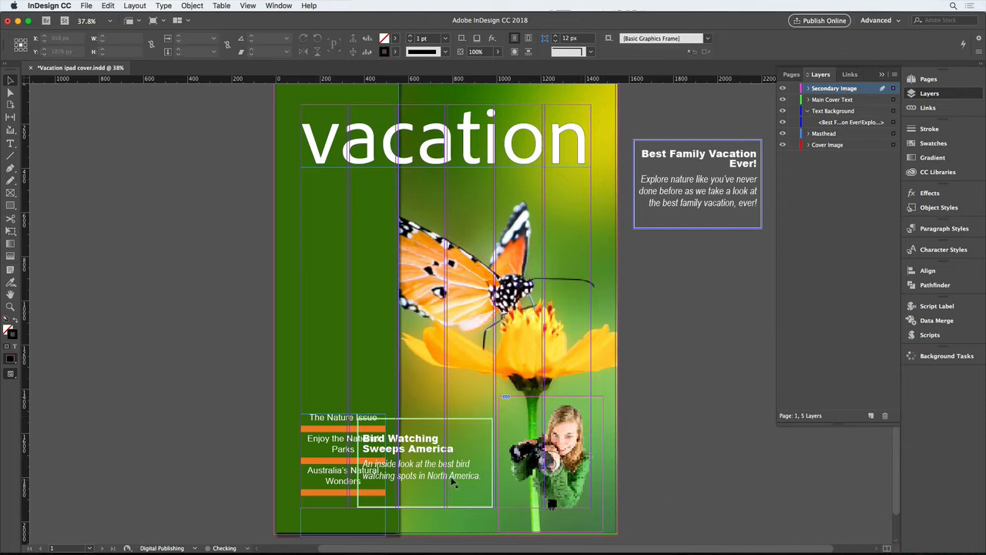
Fit the Bird Watching text frame between the green strip's edge and the right margin, about 883 px wide
left_click_drag(459, 474, 591, 457)
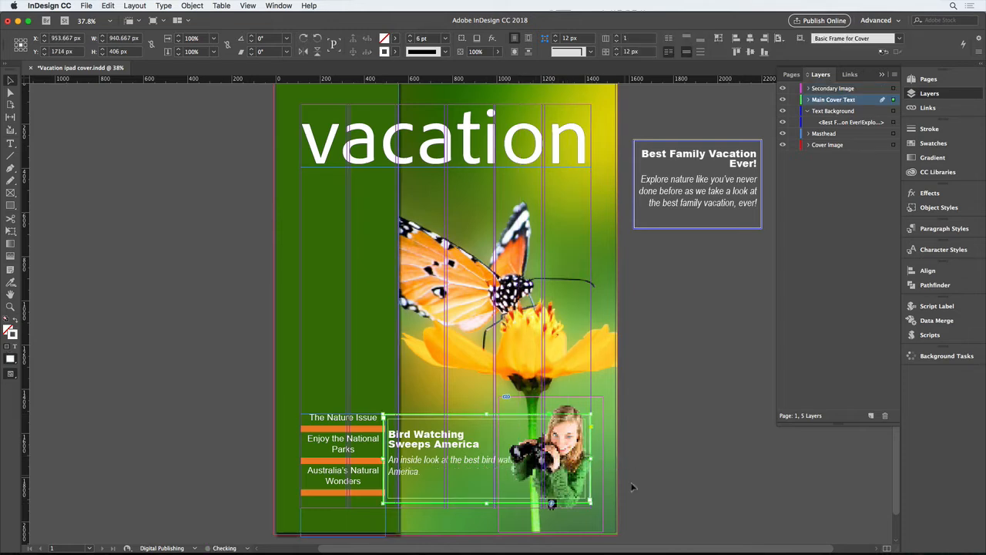
left_click(636, 476)
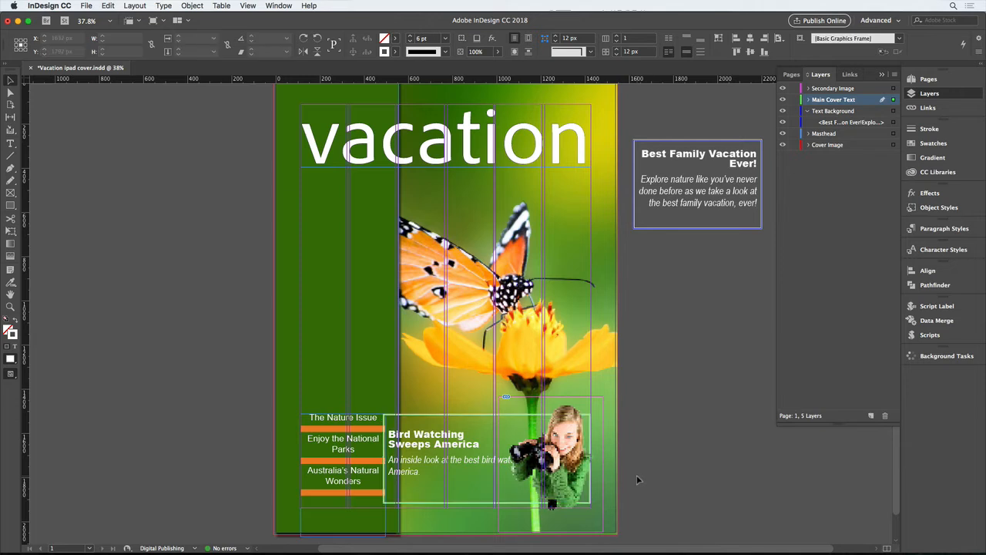
key("w")
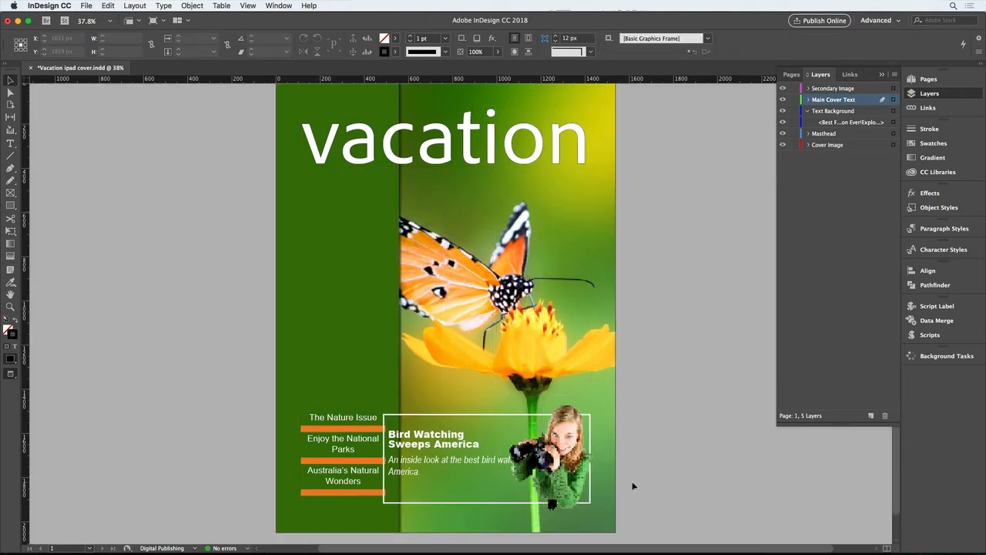
key("w")
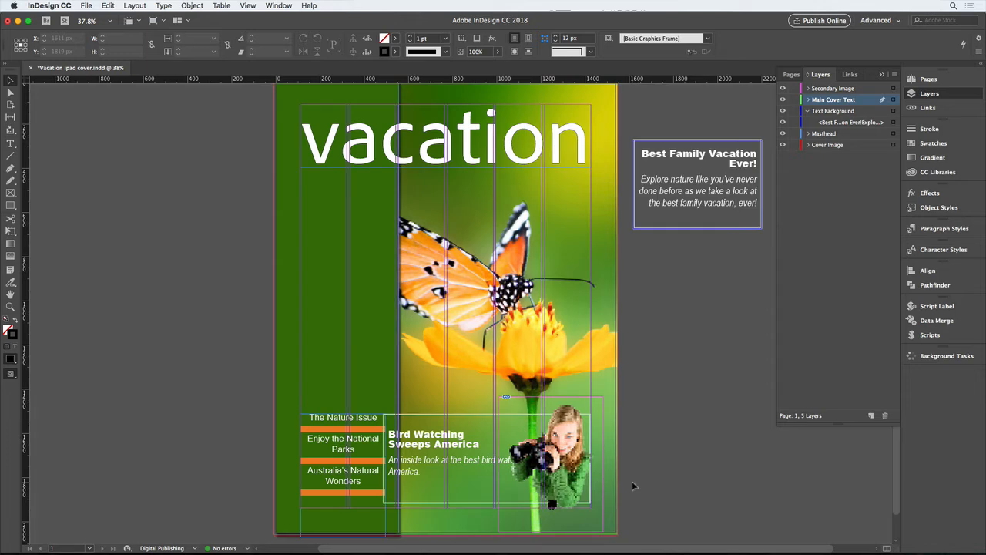
left_click(428, 464)
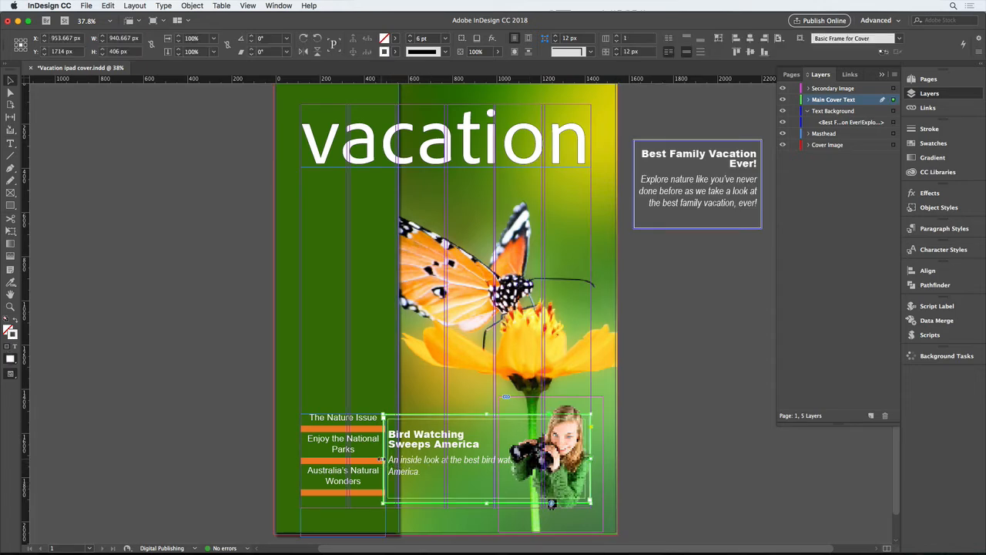
left_click_drag(398, 459, 396, 459)
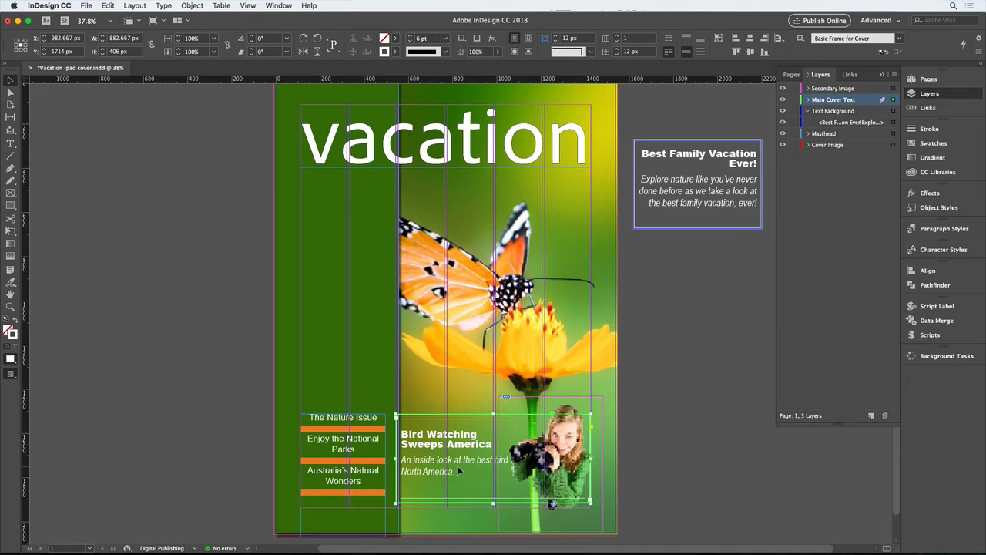
Unlink the Bird Watching frame's inset spacing and set its left inset to 50 px
key("super+b")
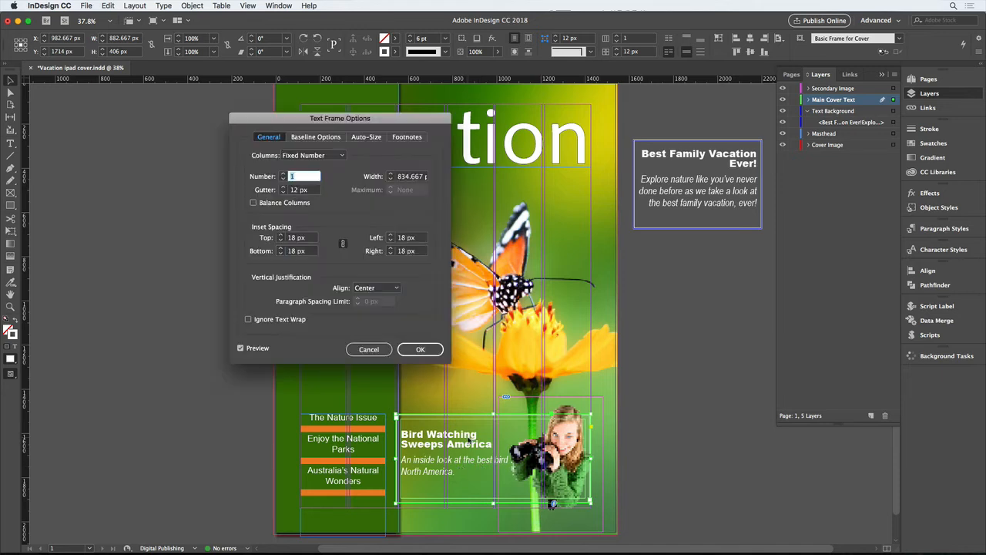
left_click(342, 244)
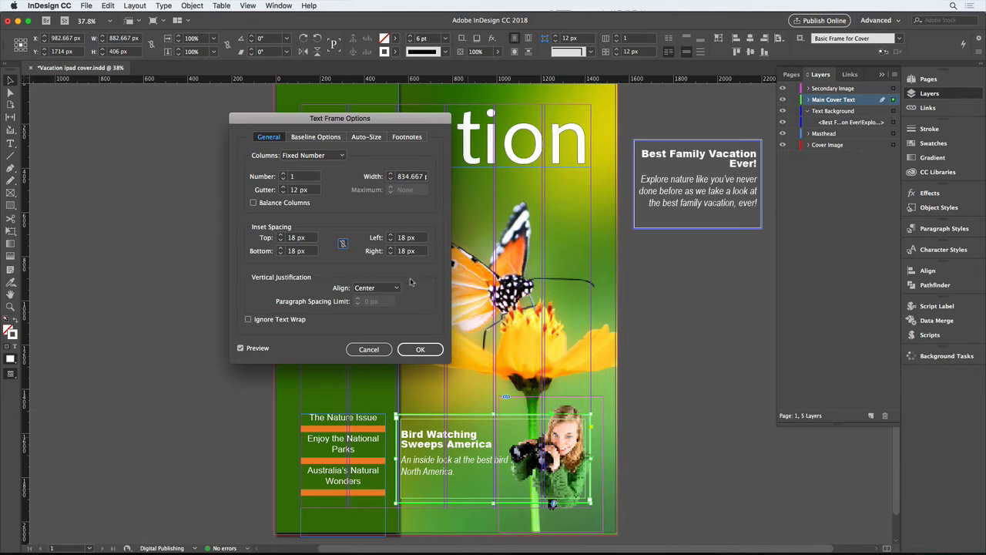
left_click(391, 235)
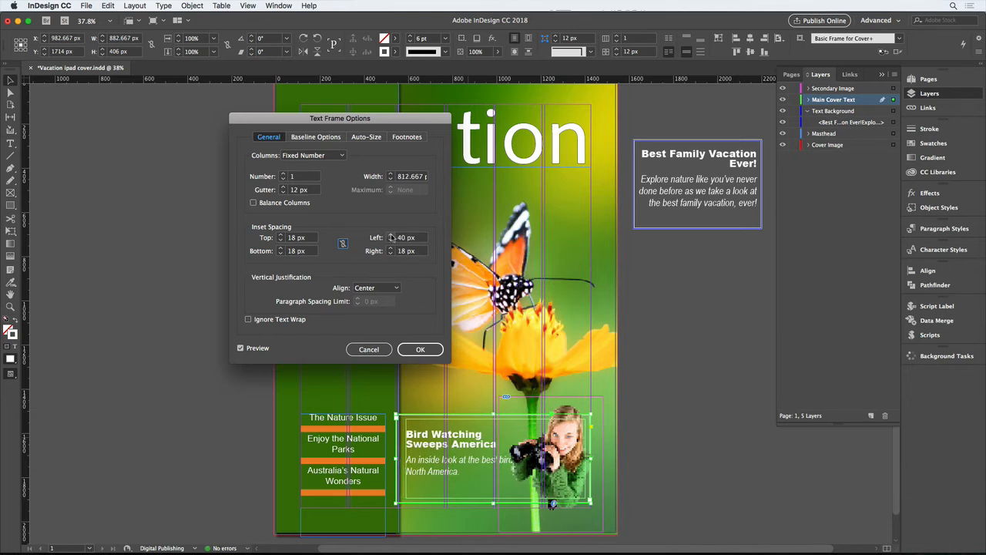
left_click(391, 235)
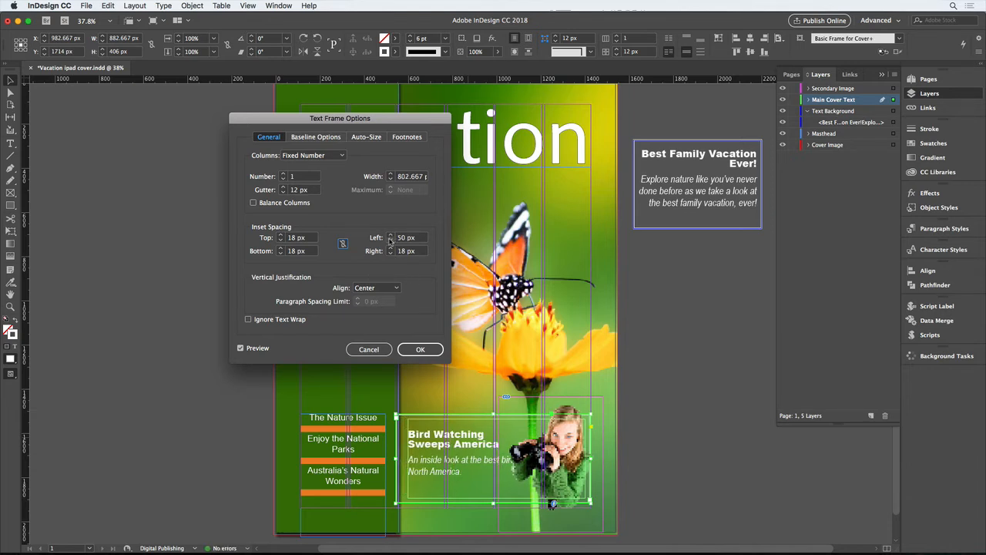
left_click(421, 349)
Shift the photographer image slightly outward so it overlaps the Bird Watching frame's right edge, centred at about X 1279 px
left_click(570, 486)
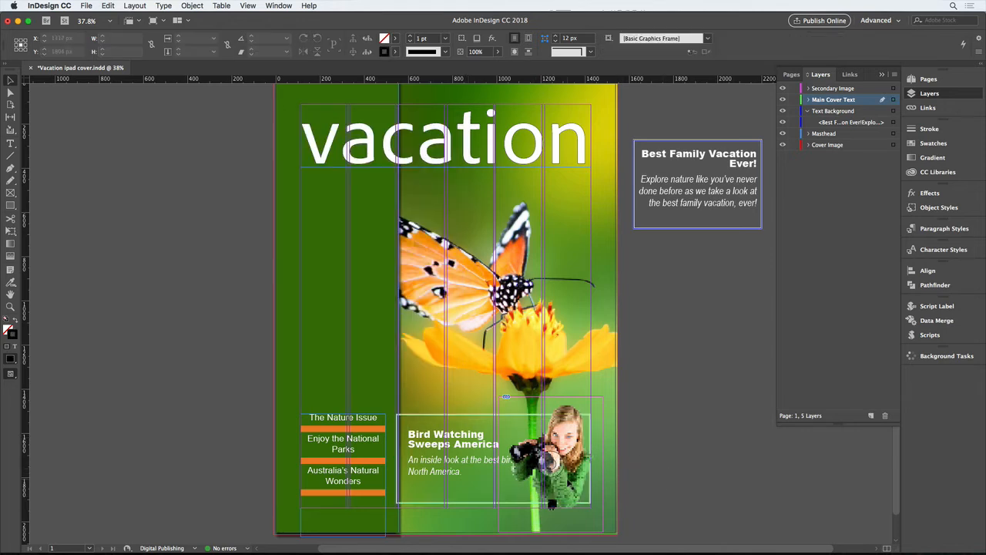
left_click_drag(571, 486, 578, 486)
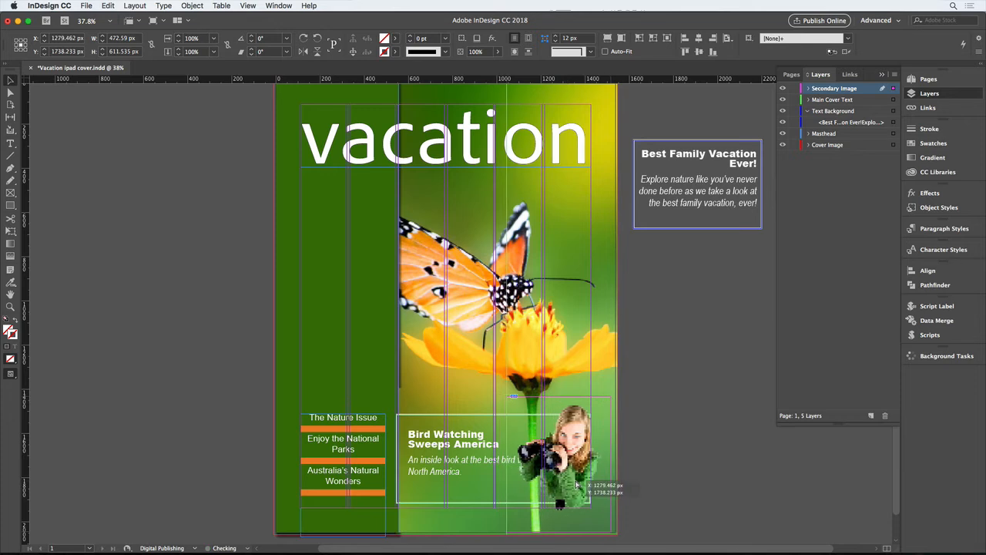
left_click(684, 486)
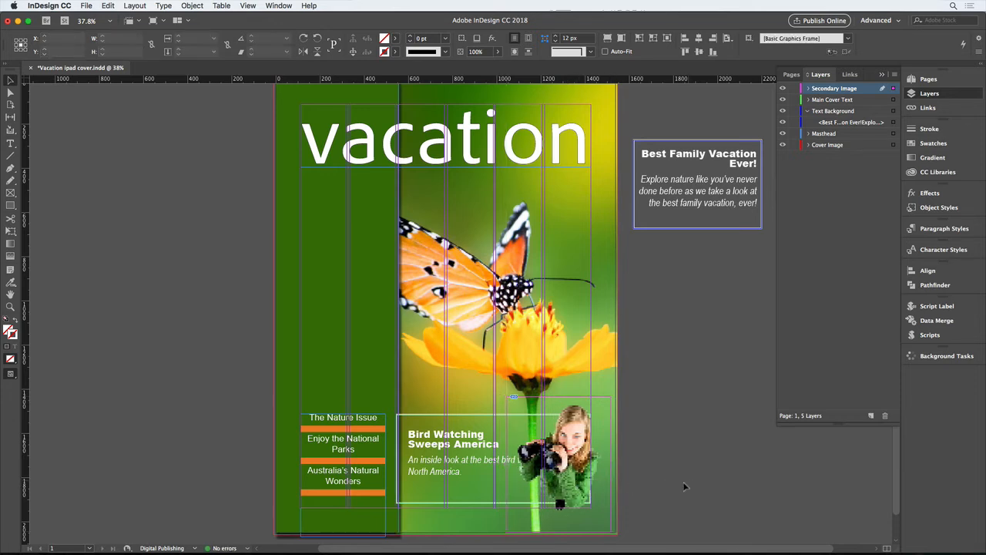
Apply a text wrap around object shape to the photographer image and dock the Text Wrap panel with the other panels
left_click(474, 462)
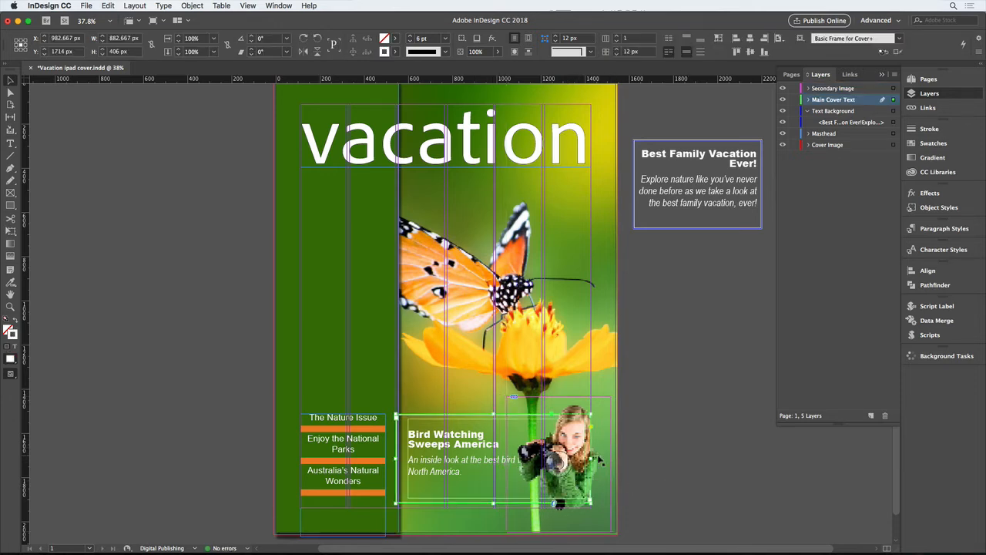
left_click(598, 459)
key("super+alt+w")
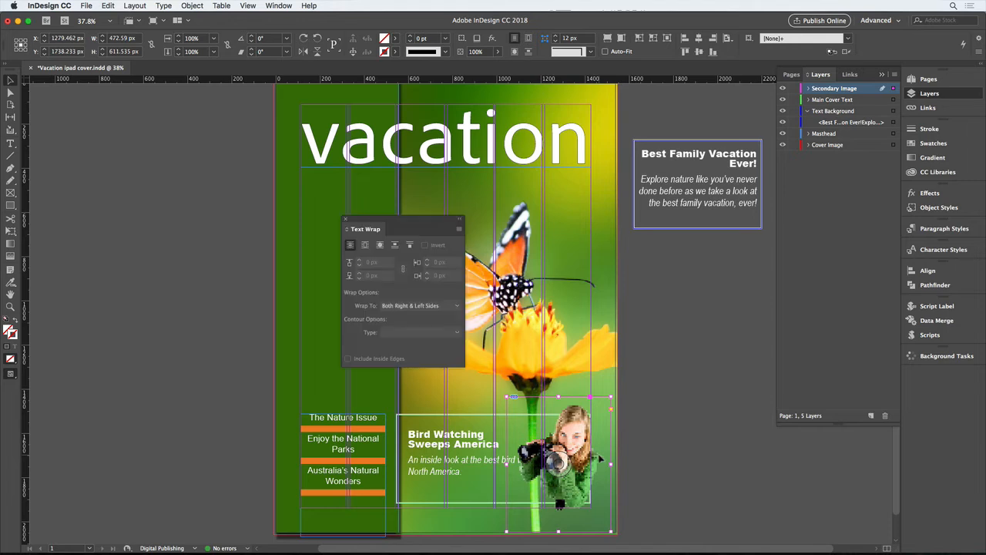
left_click(378, 245)
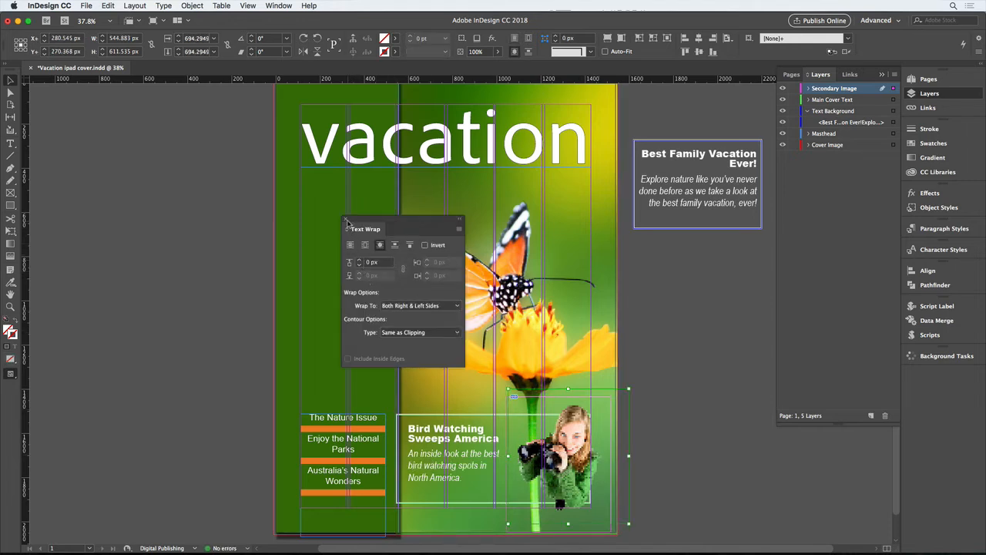
left_click_drag(347, 222, 927, 378)
left_click(698, 465)
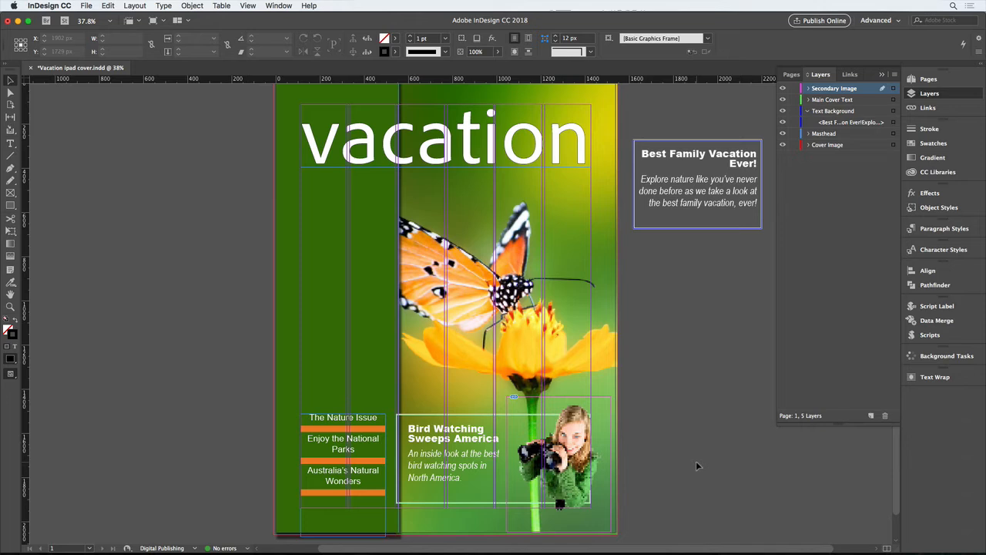
Place the Best Family Vacation frame on the green strip, with layers ordered Text Background above Masthead above Main Cover Text
left_click(346, 368)
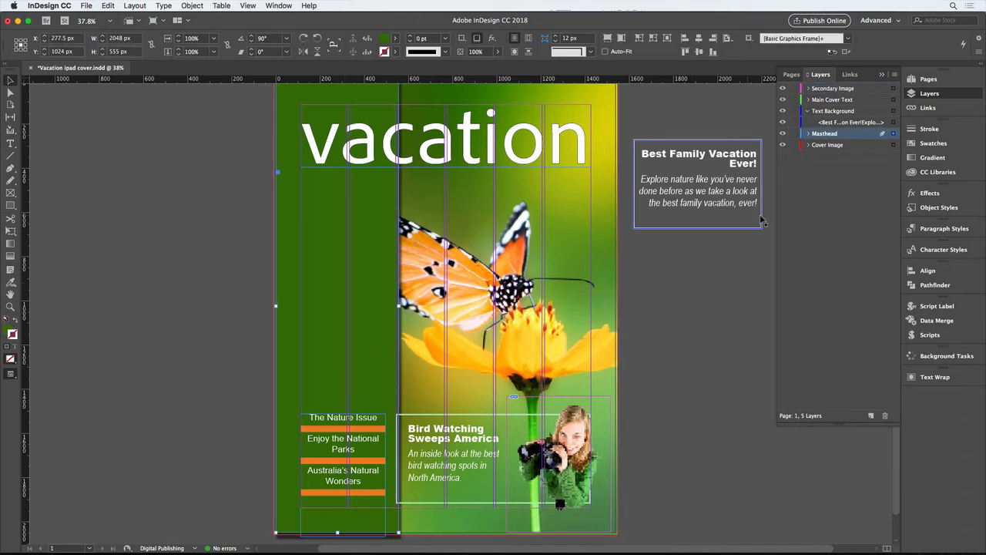
left_click(807, 111)
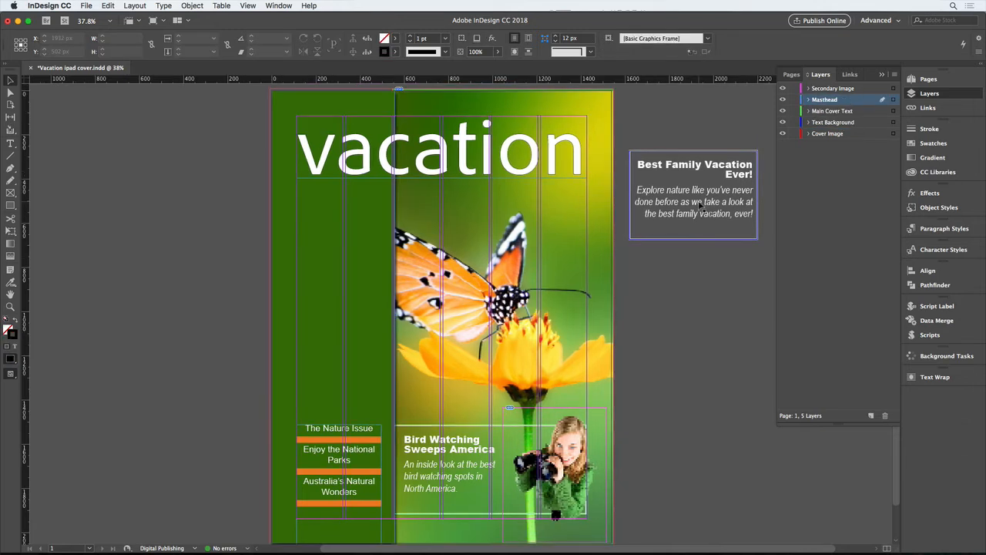
left_click_drag(701, 204, 332, 253)
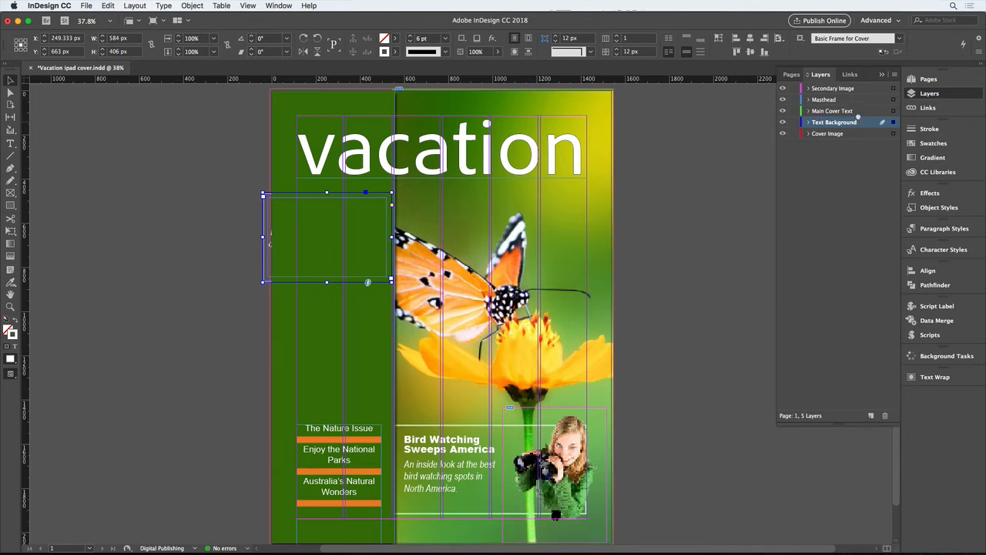
left_click_drag(858, 117, 858, 94)
Remove the cover frame styling from the Best Family Vacation text frame by setting its object style to [None]
left_click(931, 208)
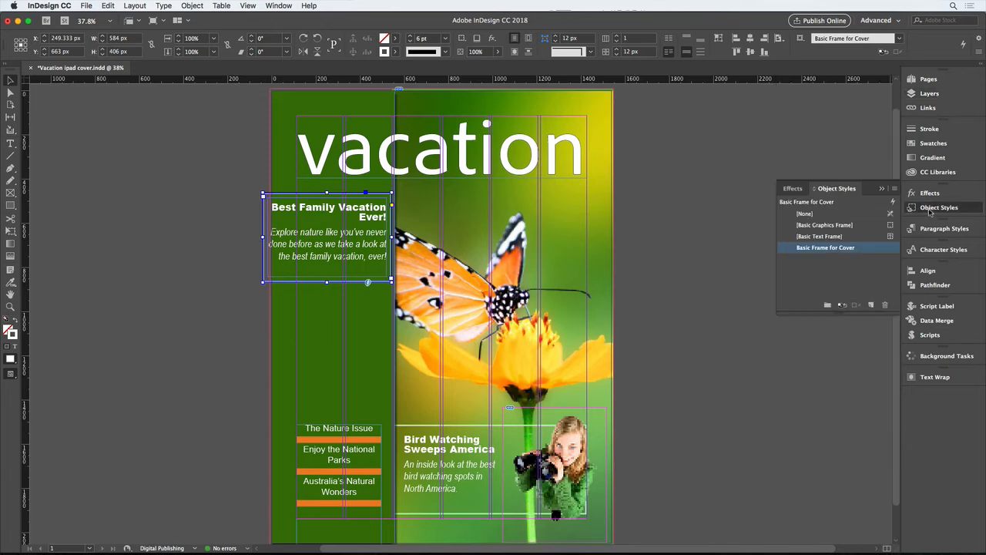
left_click(805, 213)
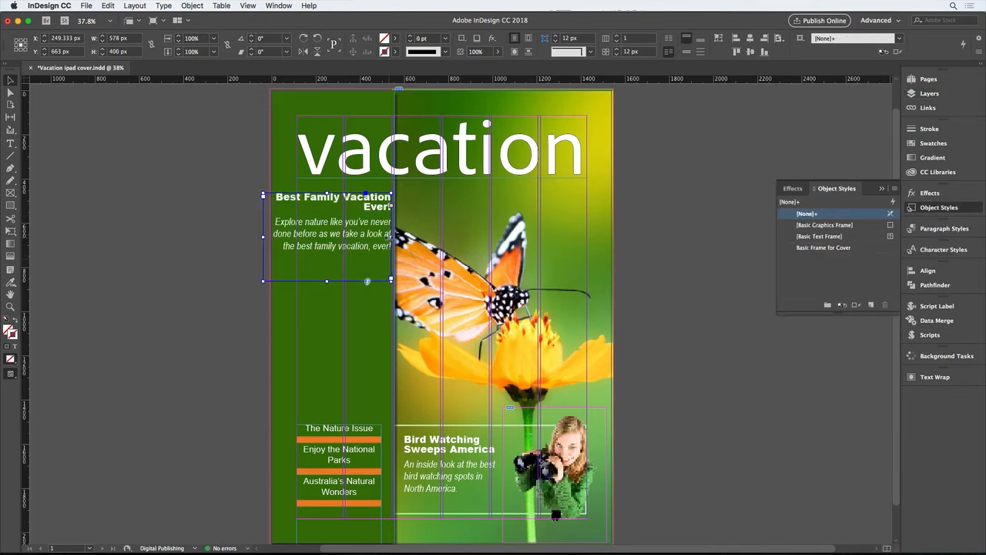
Add a vertical guide at the orange bars' right edge and fit the Best Family Vacation frame between it and the left margin, 383 px wide
scroll(378, 270, "right", 2)
scroll(378, 270, "down", 1)
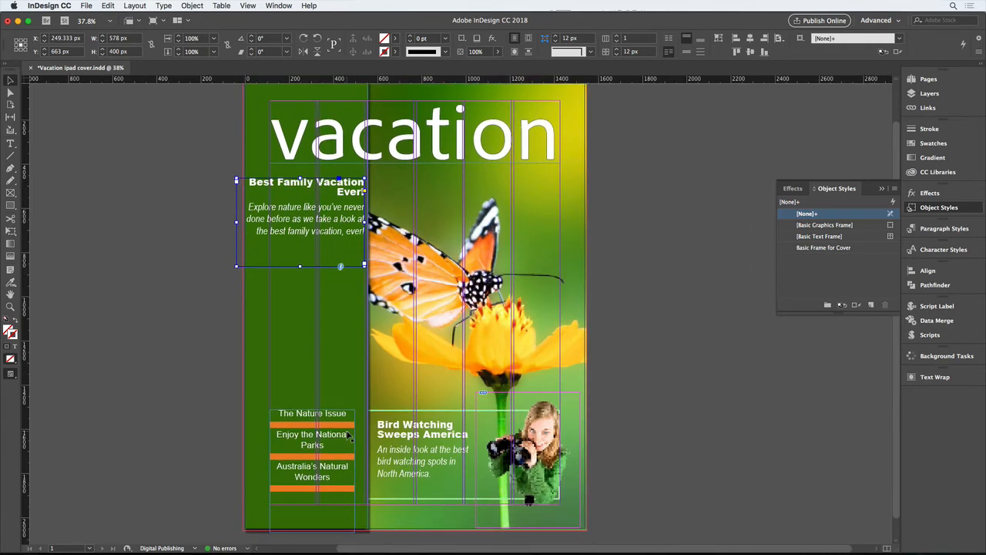
left_click_drag(29, 390, 489, 399)
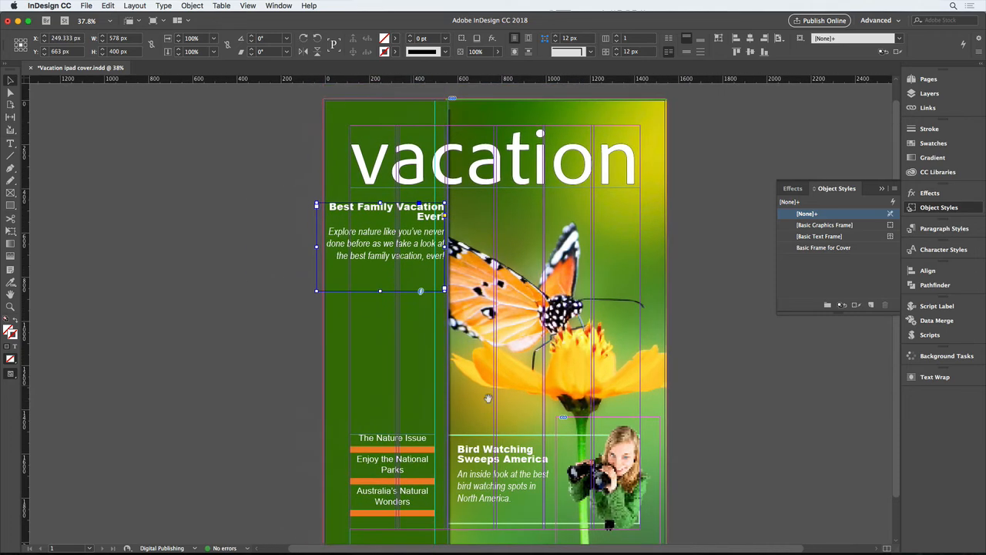
left_click_drag(445, 246, 435, 247)
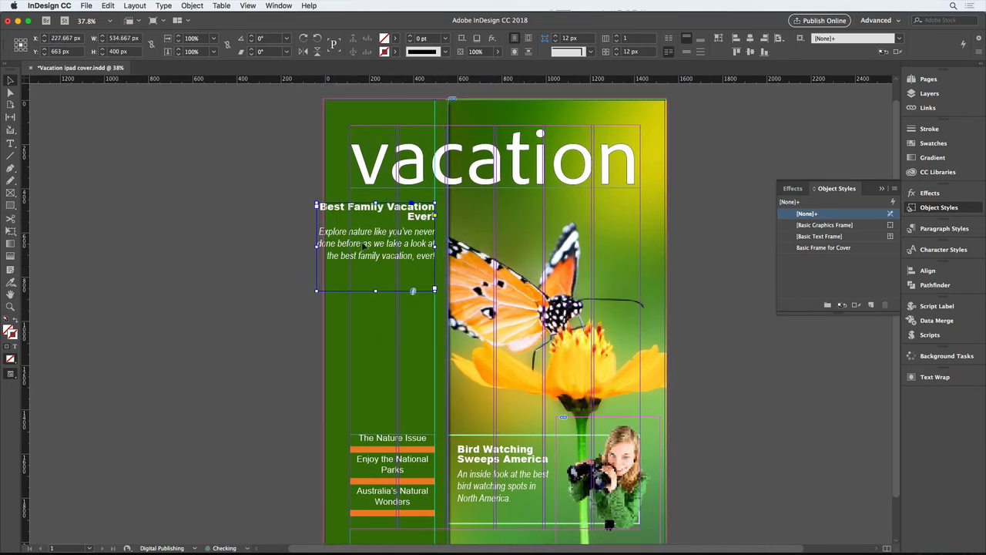
left_click_drag(315, 246, 351, 246)
left_click_drag(420, 365, 413, 361)
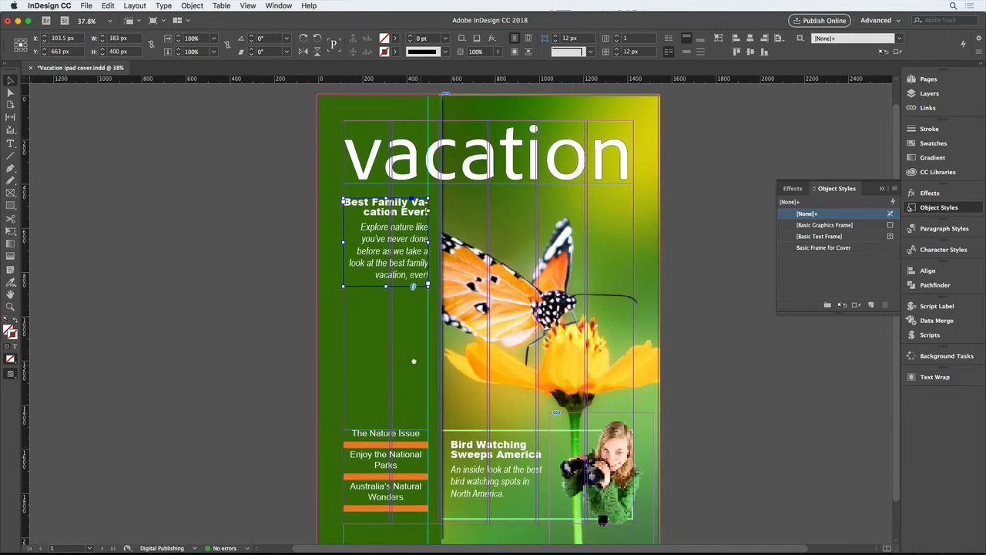
scroll(413, 361, "right", 5)
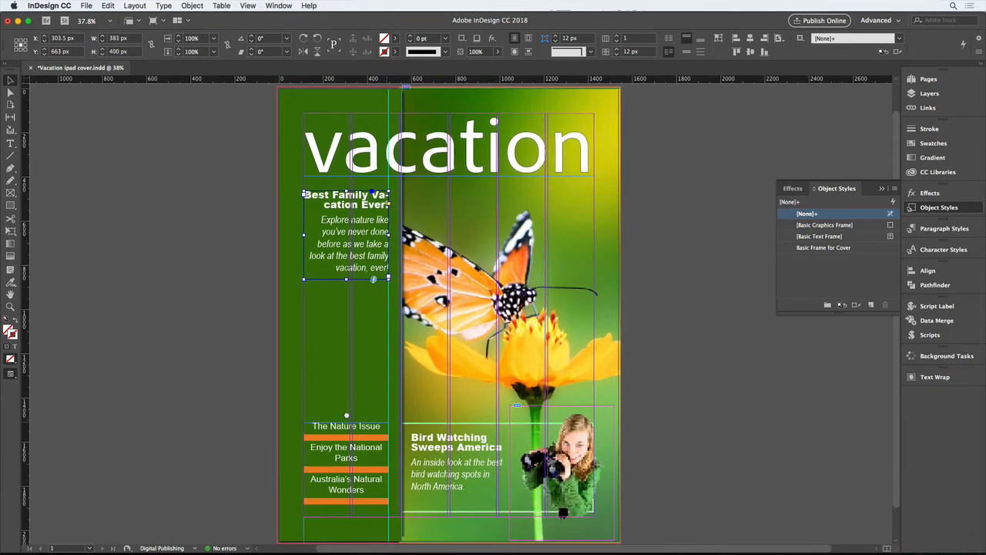
Set all margins of the A-Masthead master page to 3p (36 px) and return to page 1
left_click(930, 79)
double_click(802, 104)
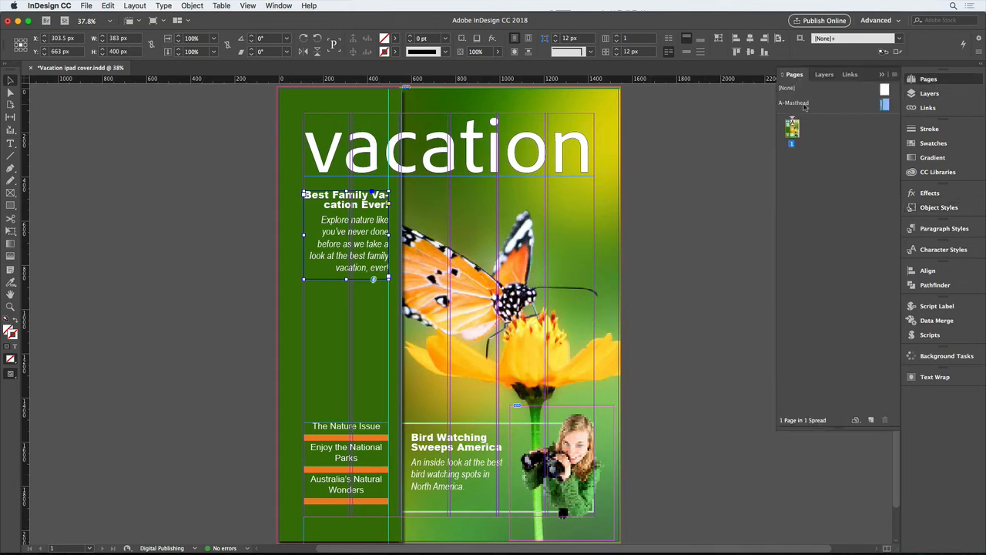
left_click(88, 6)
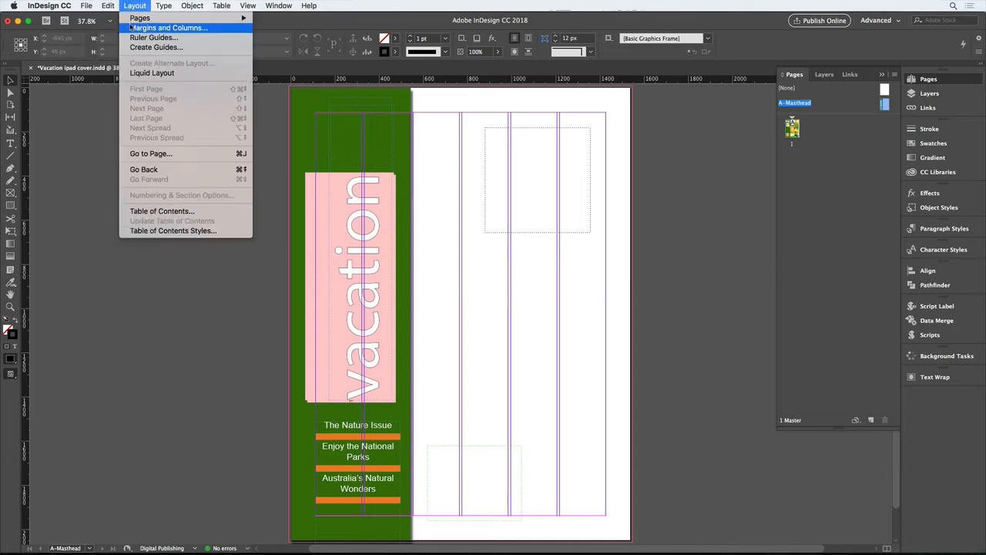
left_click(132, 27)
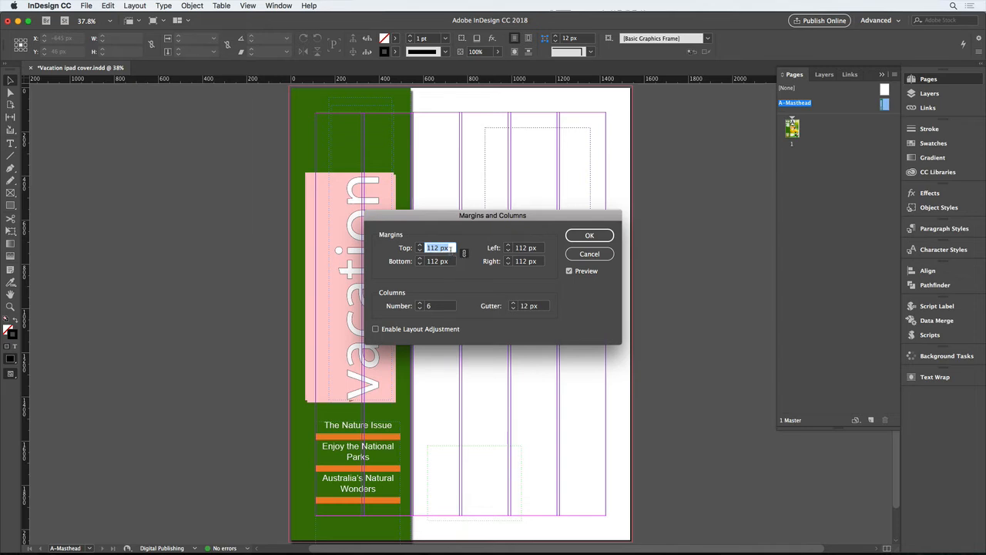
type("3p")
key("Tab")
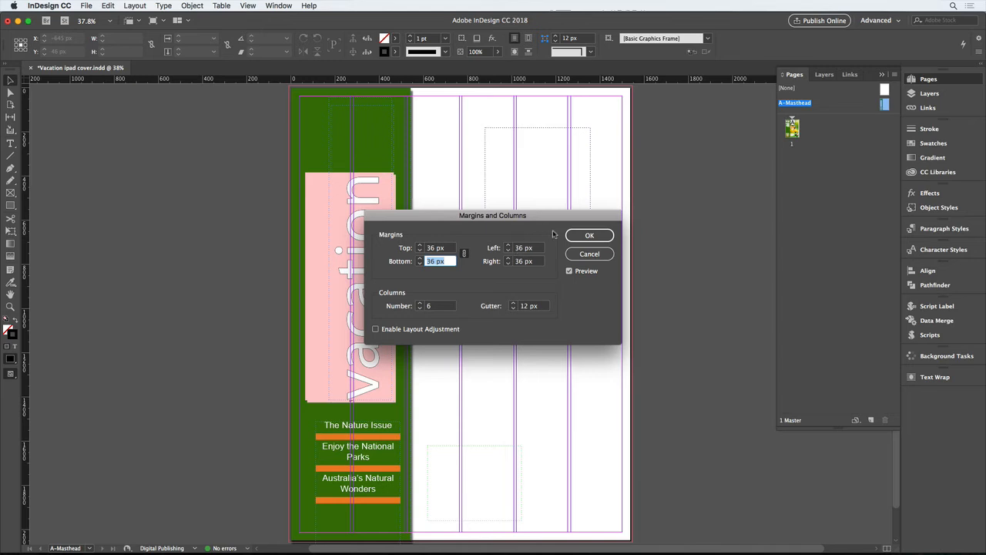
left_click(587, 238)
double_click(792, 128)
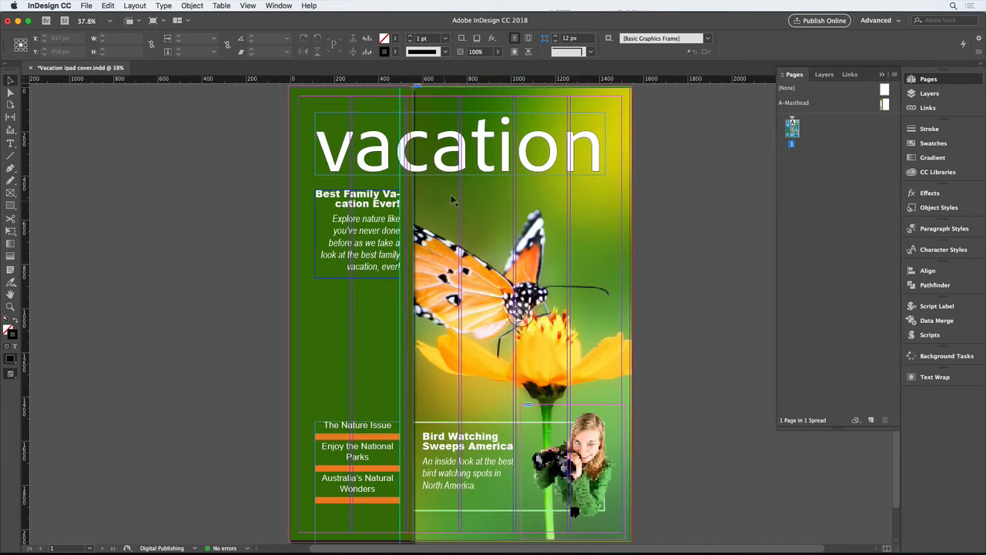
Stretch the vacation masthead text frame out to the new top, left and right margins
left_click(497, 168)
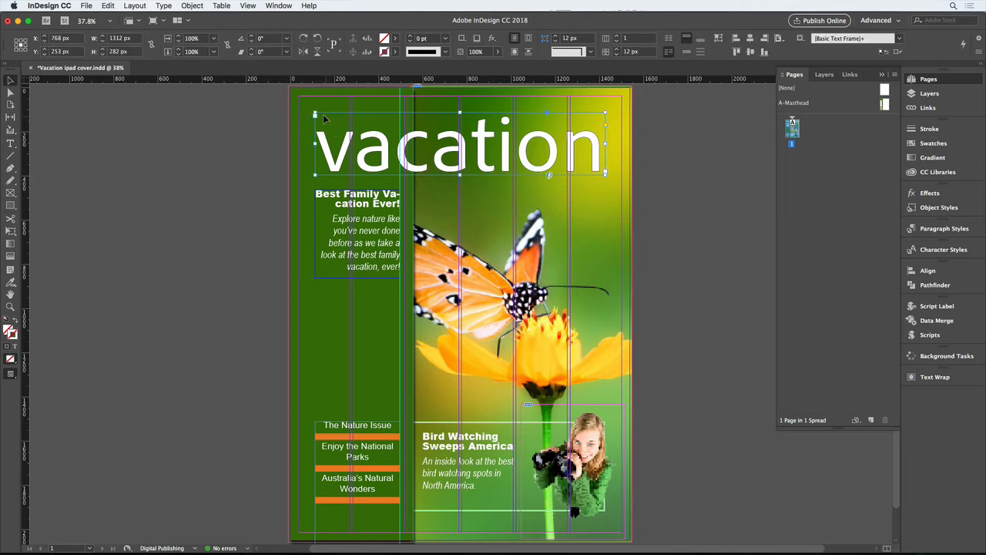
left_click_drag(315, 113, 299, 97)
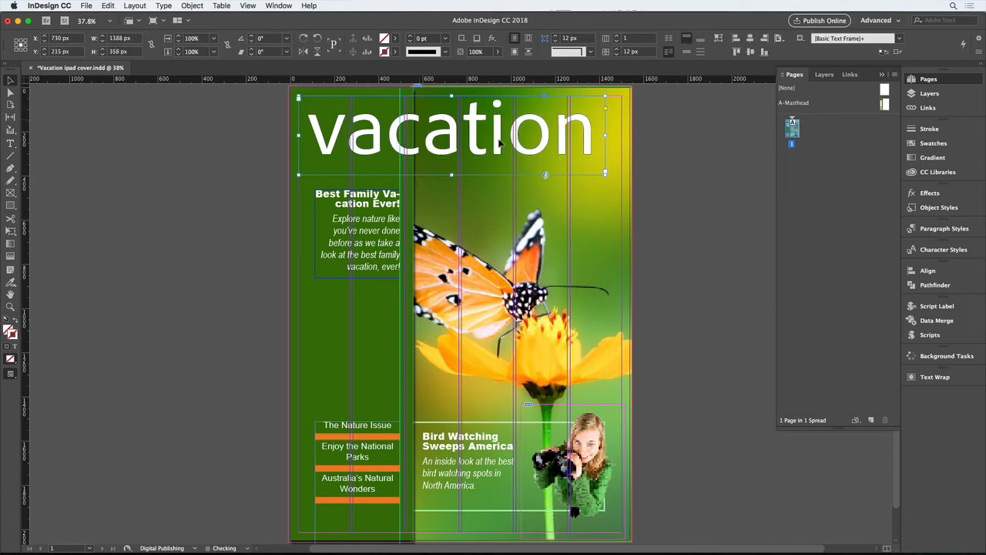
left_click_drag(605, 135, 622, 135)
Set the vacation masthead text to Optical kerning with -25 tracking
triple_click(564, 144)
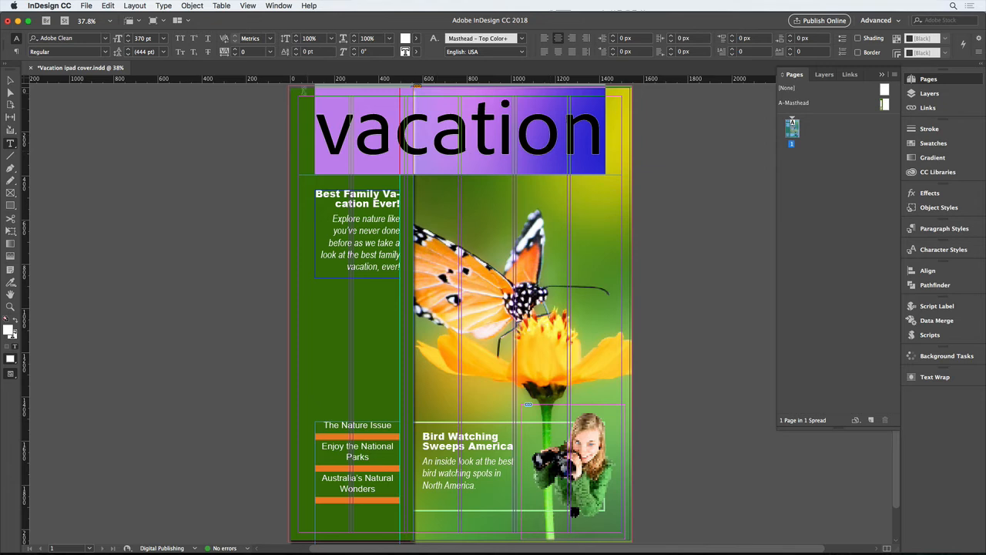
left_click(270, 38)
left_click(261, 61)
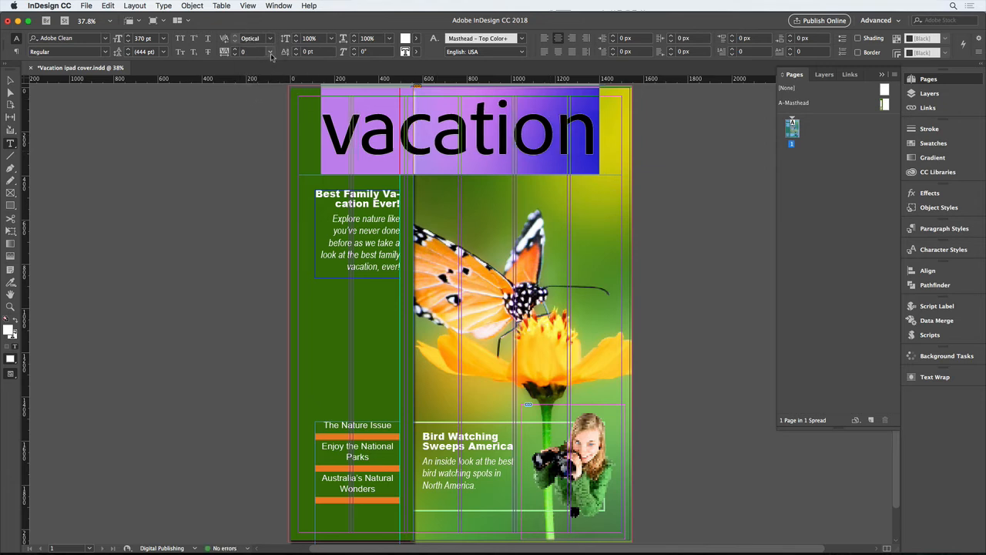
left_click(270, 52)
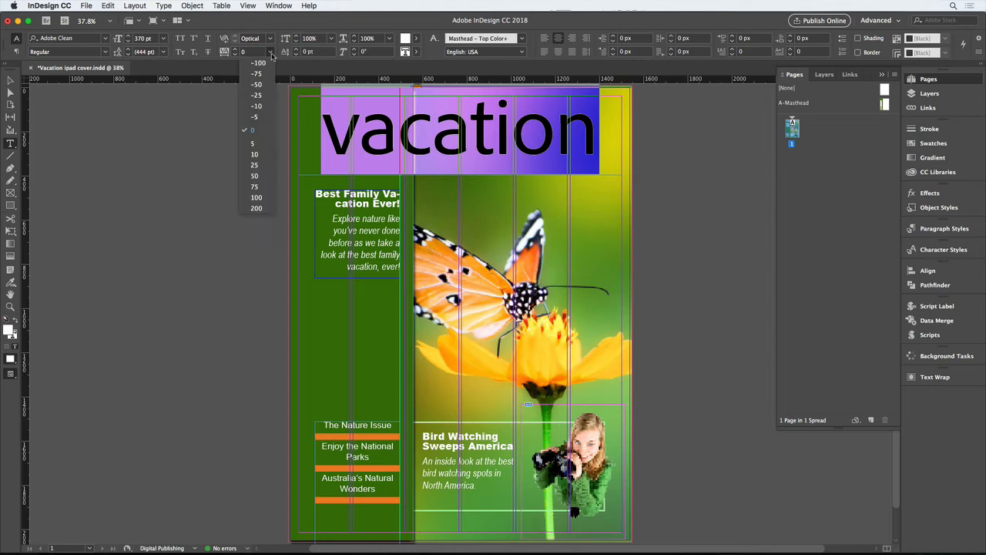
left_click(265, 95)
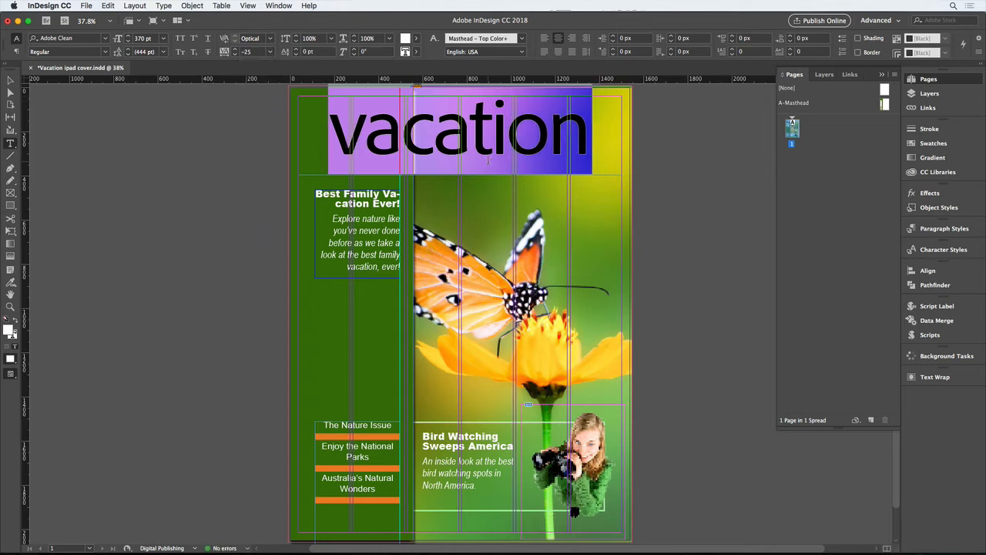
Enlarge the vacation masthead text to 430 pt and deselect it
key("super+alt+shift+period")
key("super+alt+shift+period")
key("super+alt+shift+period")
key("super+alt+shift+period")
key("super+alt+shift+period")
key("super+alt+shift+period")
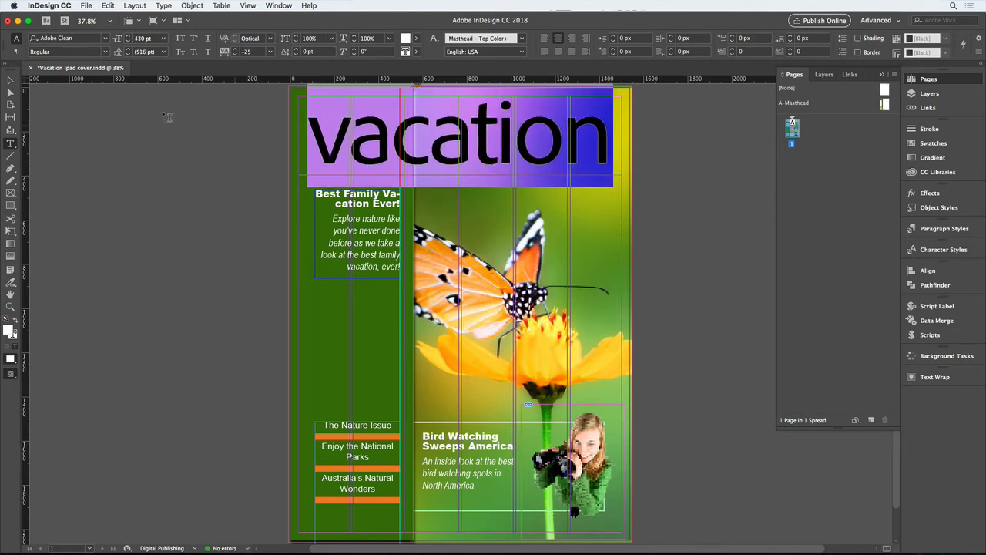
left_click(10, 81)
left_click(109, 136)
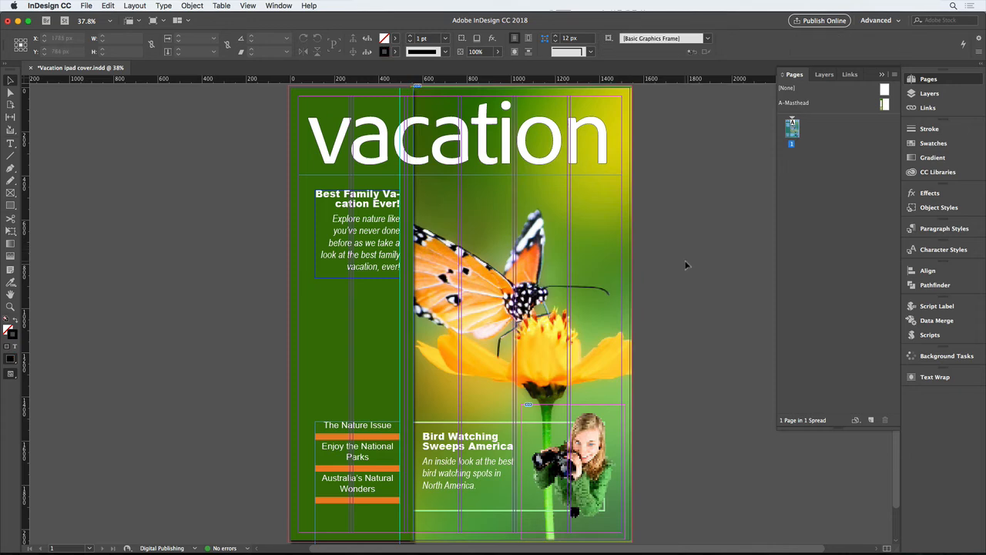
Set the stroke of the vacation masthead text to [None] and preview the cover in Presentation mode
left_click_drag(685, 262, 694, 259)
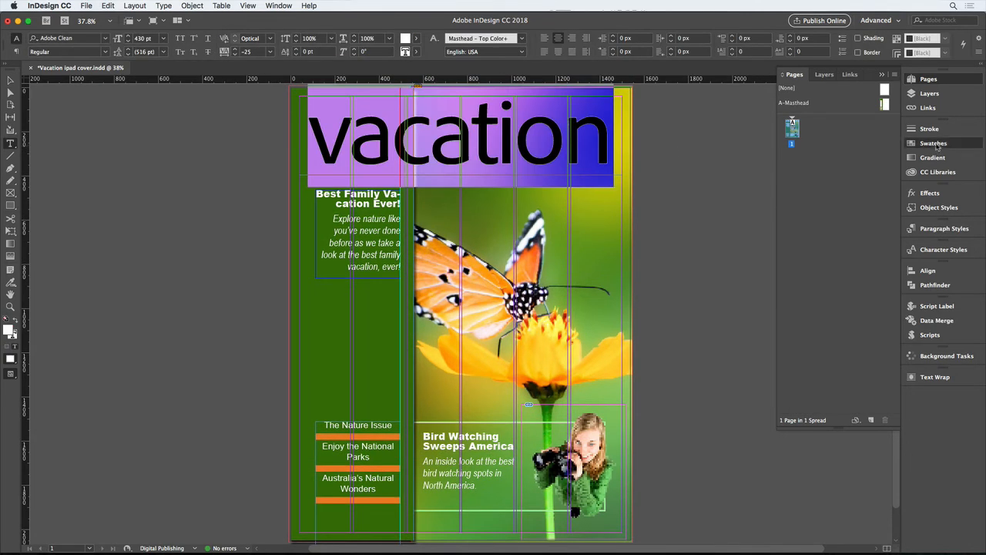
left_click(933, 143)
left_click(790, 145)
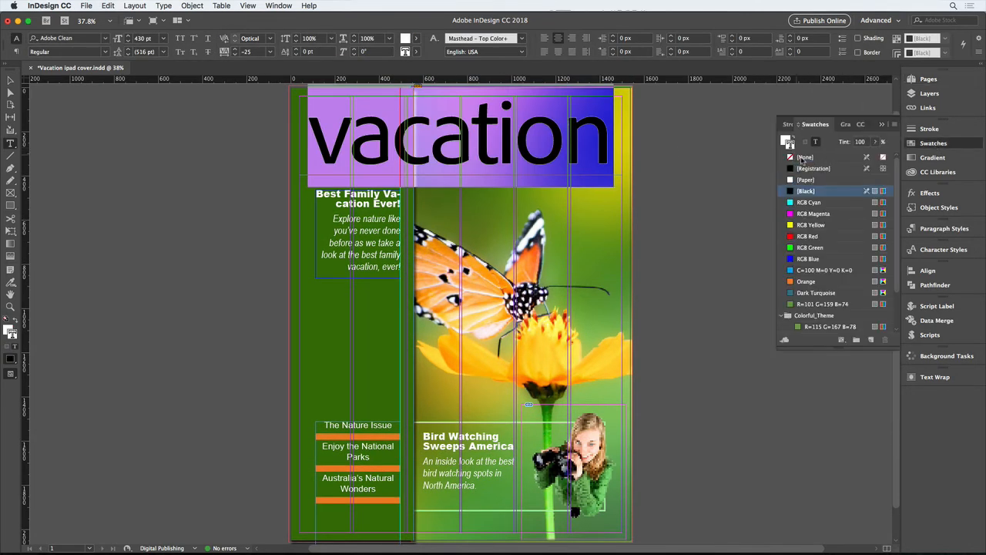
left_click(803, 158)
left_click(786, 141)
left_click(906, 145)
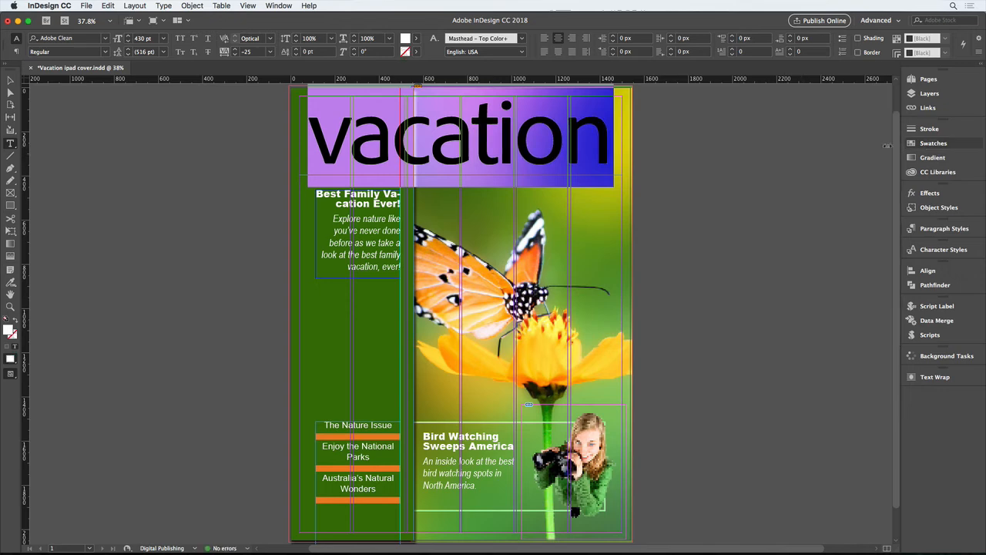
key("Escape")
left_click(218, 239)
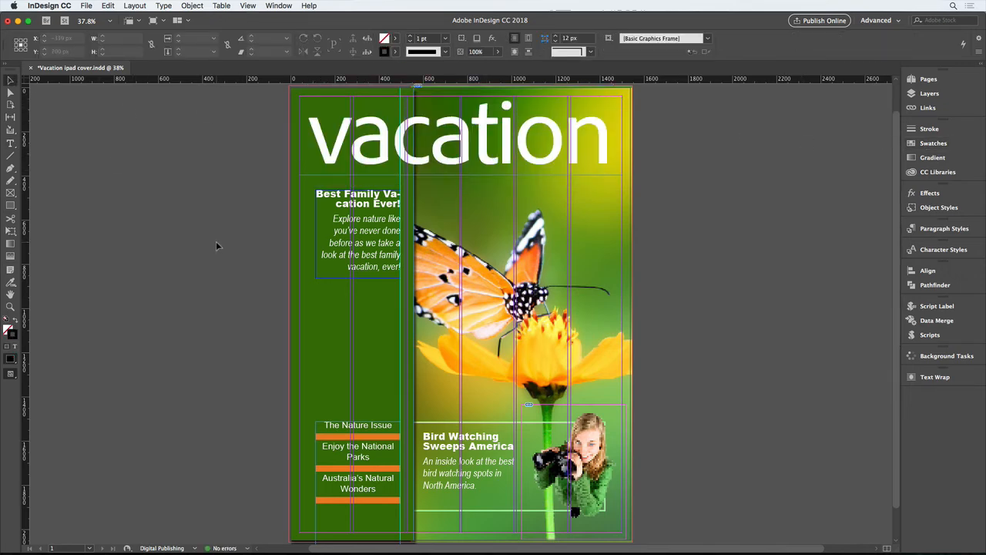
key("shift+w")
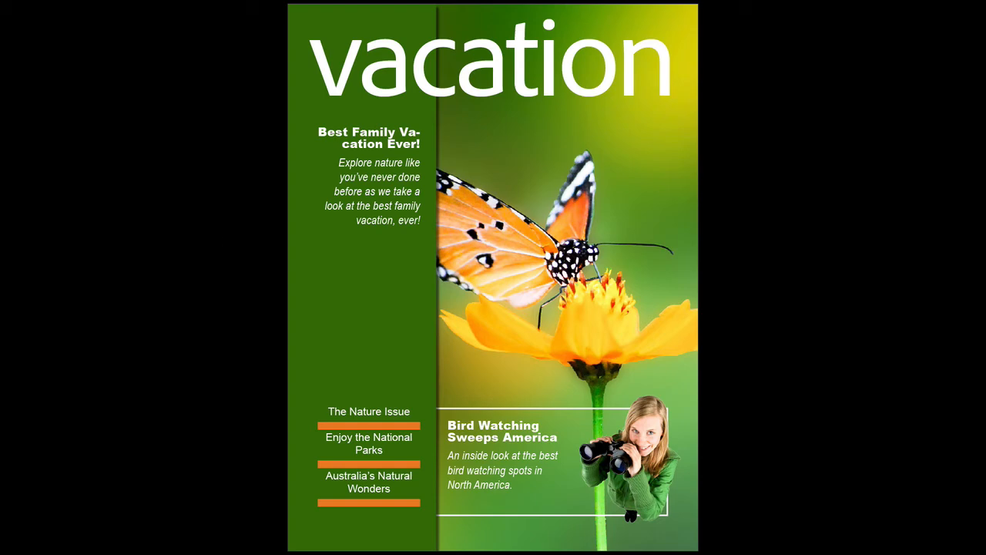
Leave the preview and apply the Cover Headline – Right paragraph style to the Best Family Vacation Ever! headline
key("Escape")
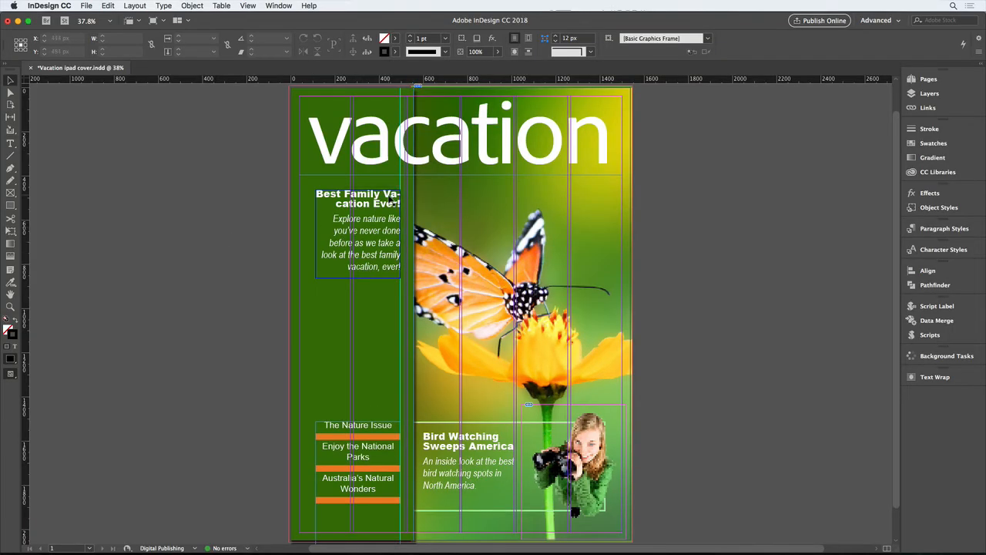
key("t")
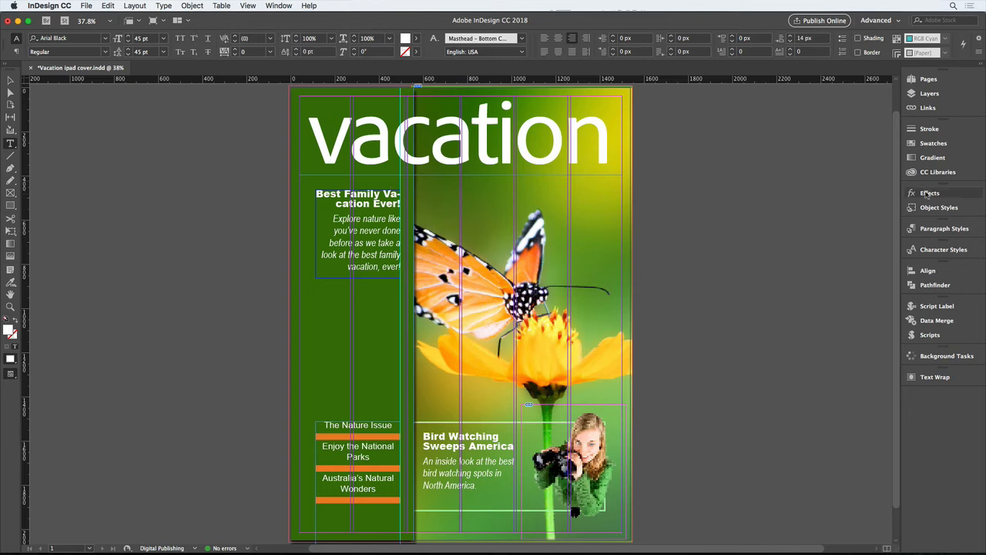
left_click(944, 228)
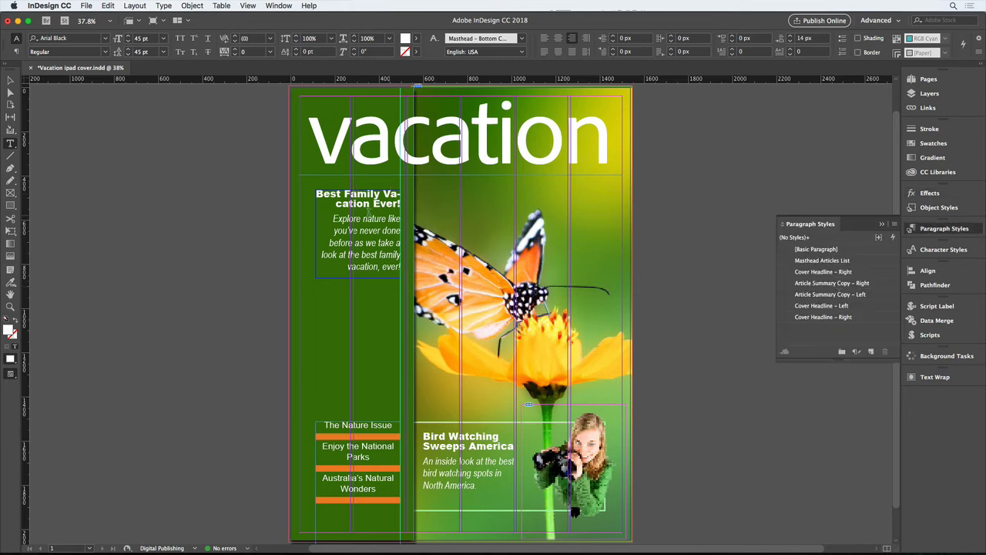
double_click(368, 198)
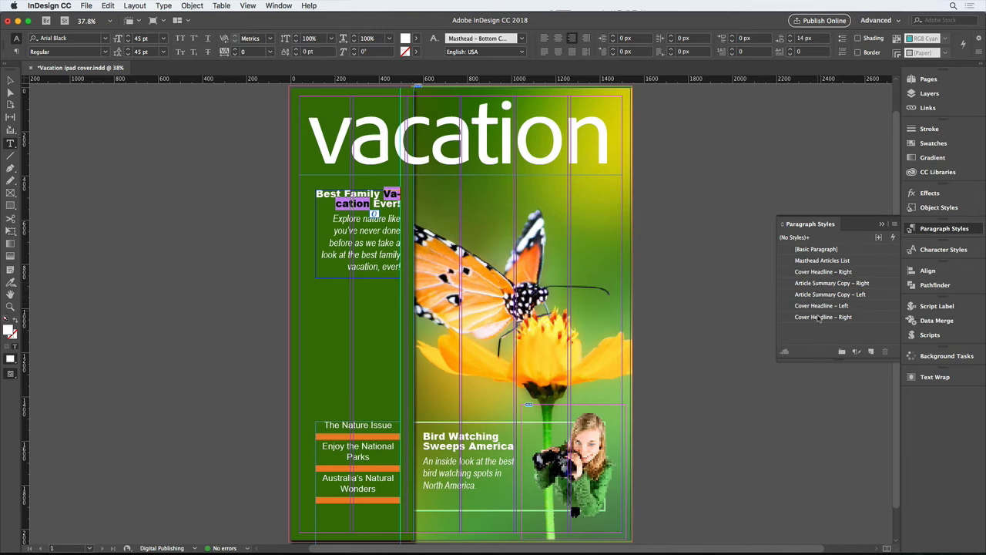
left_click(819, 317)
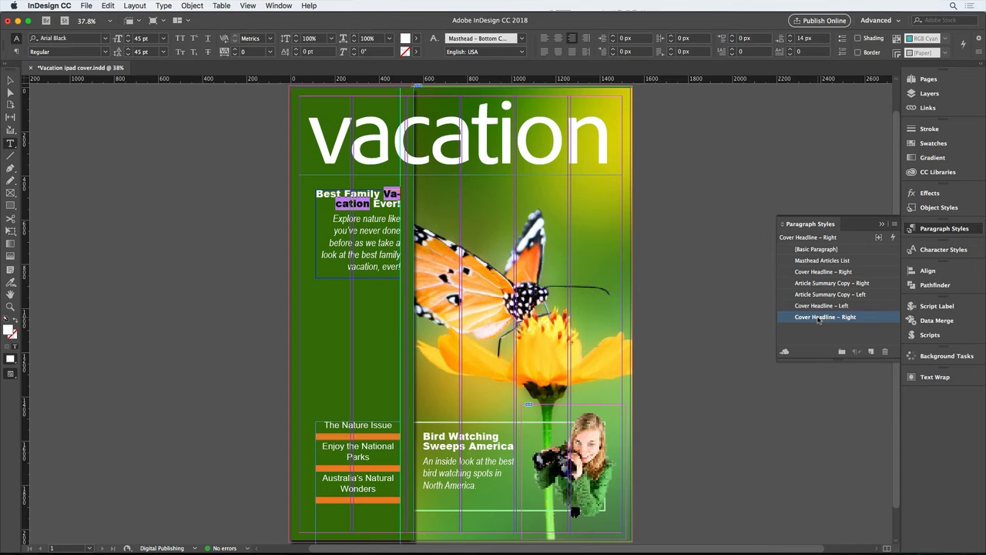
Edit the Cover Headline – Right paragraph style to turn off hyphenation
right_click(819, 316)
left_click(784, 329)
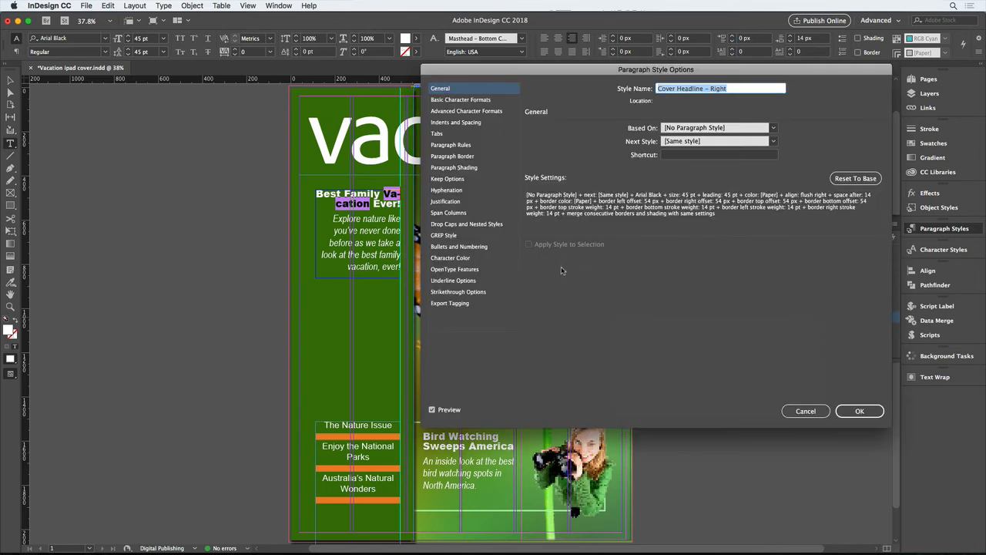
left_click(452, 123)
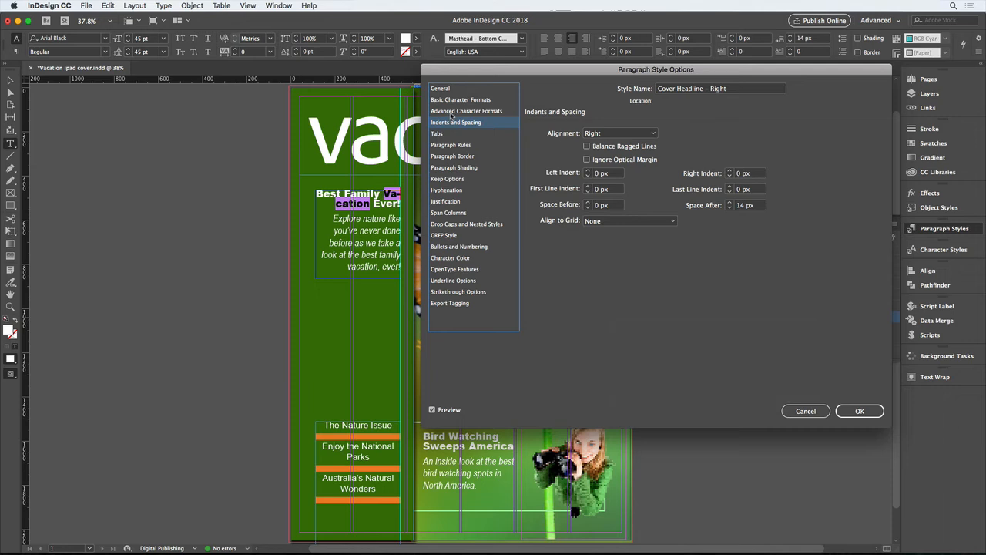
left_click(447, 191)
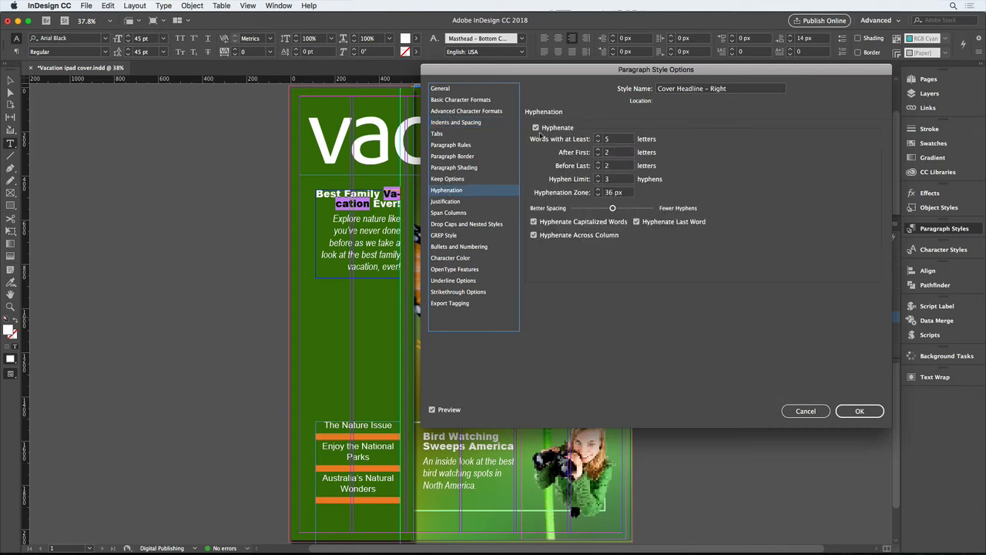
left_click(536, 128)
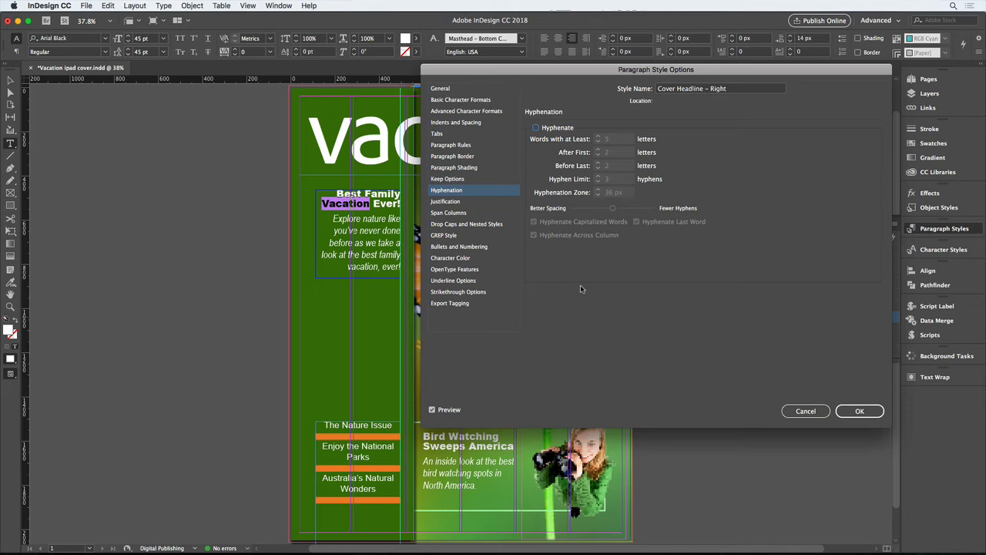
Set the leading of the Cover Headline – Right style to 48 pt and save the style
left_click(460, 99)
left_click(732, 161)
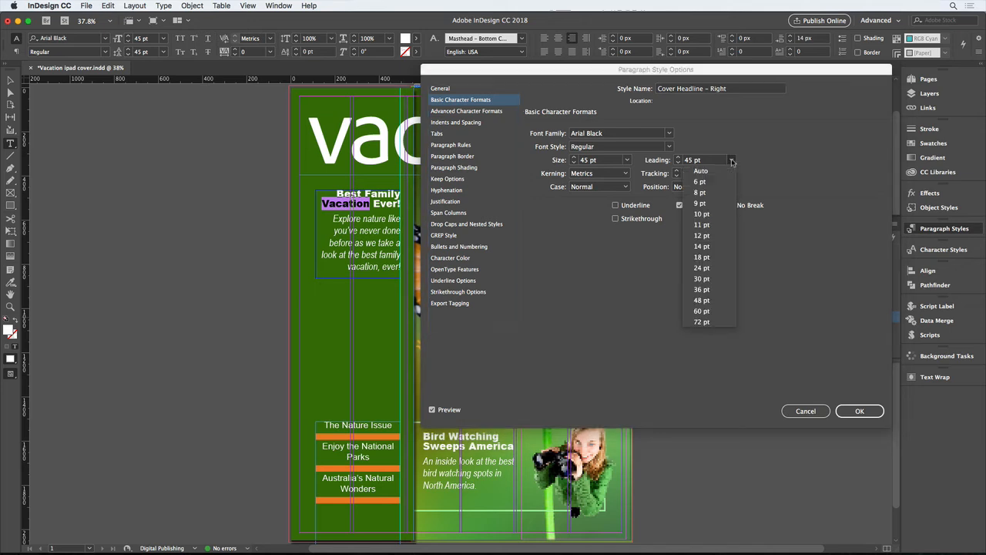
left_click(715, 299)
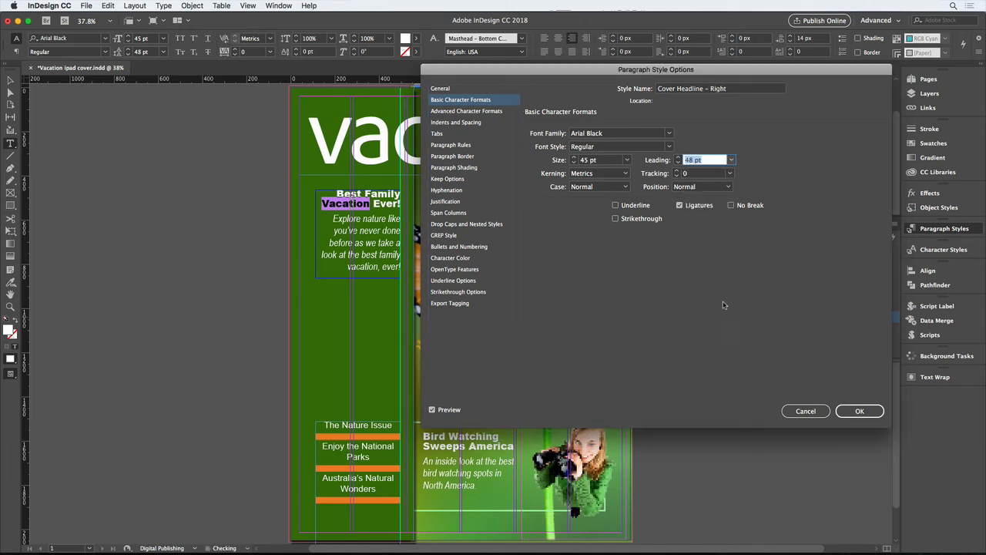
left_click(848, 411)
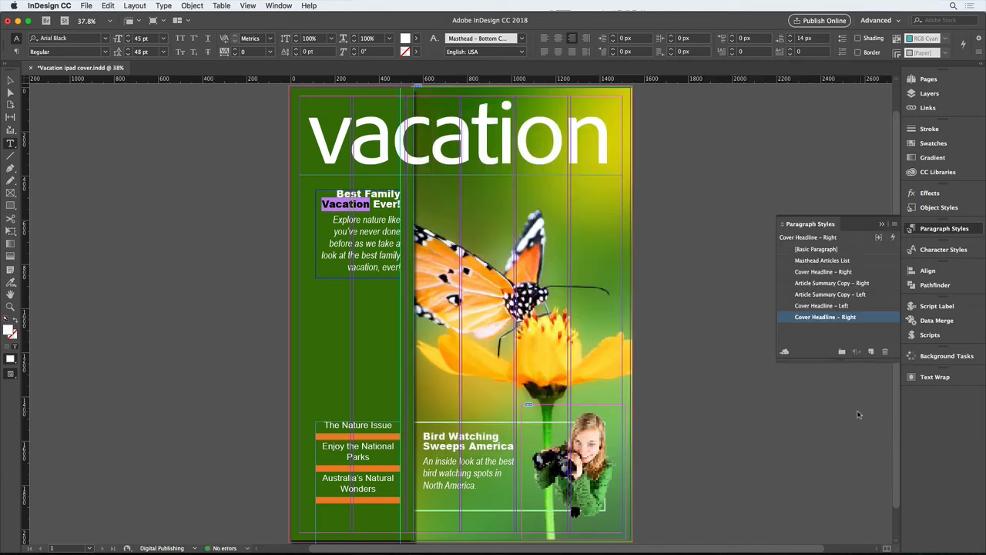
Change the fill of the green side strip to [Black]
left_click(484, 437)
left_click(251, 355, "super")
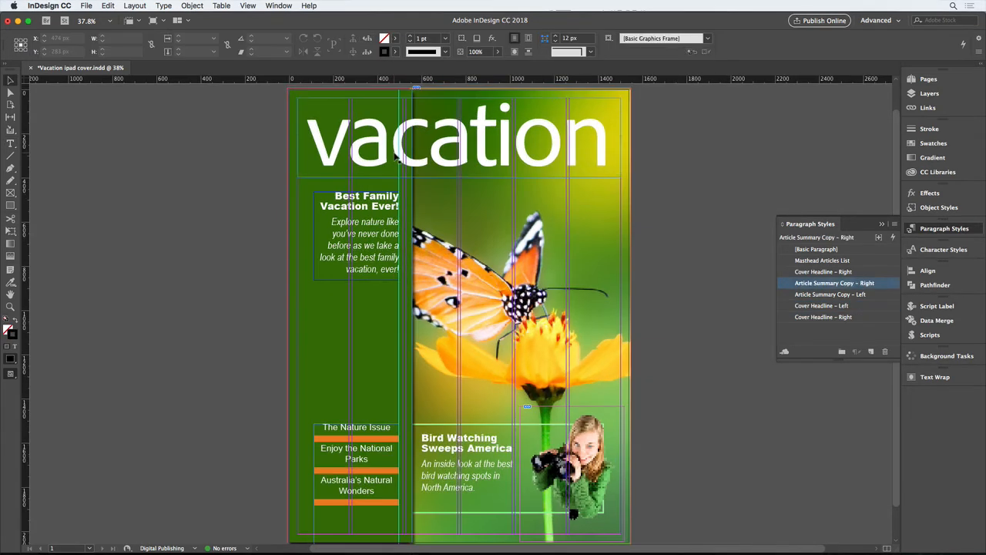
left_click(394, 152)
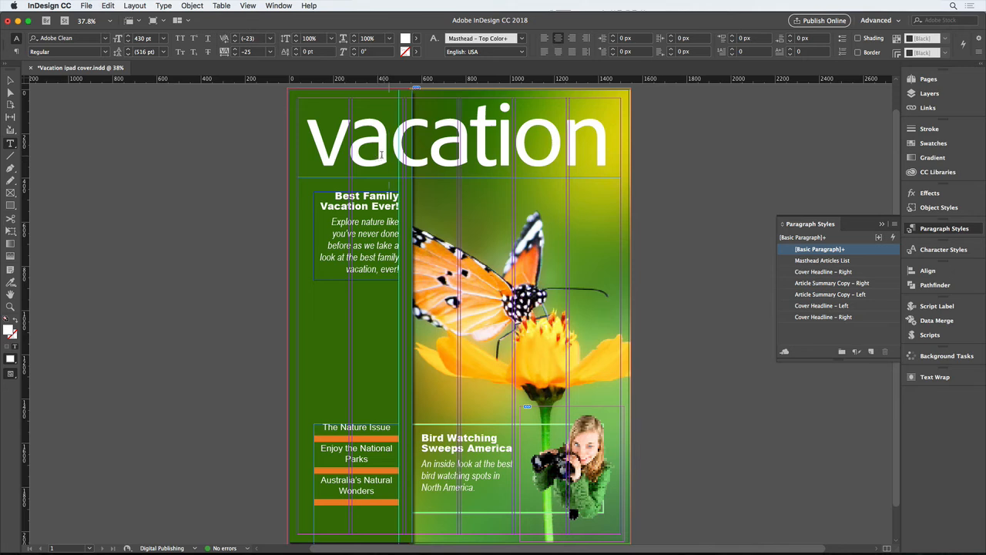
key("Escape")
left_click(292, 322)
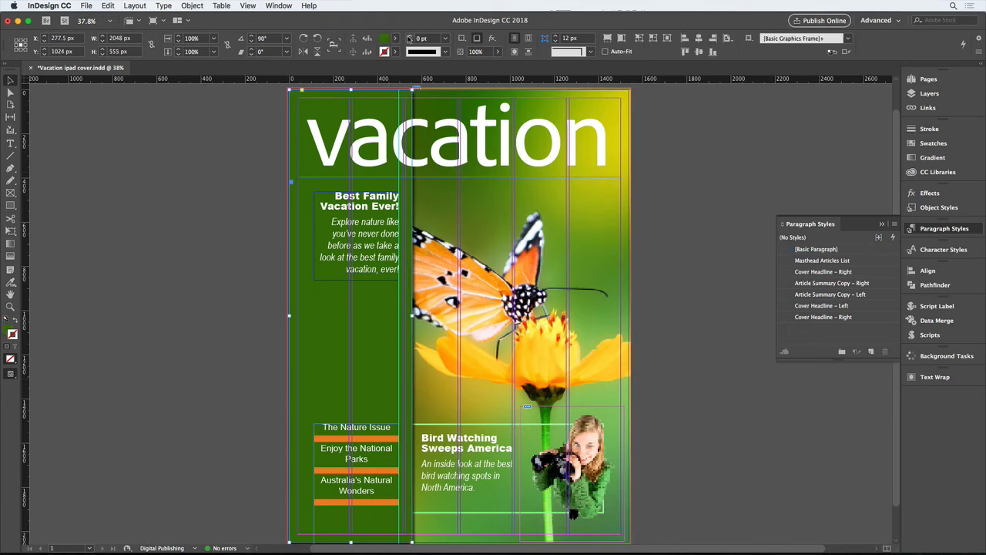
left_click(396, 39)
left_click(306, 103)
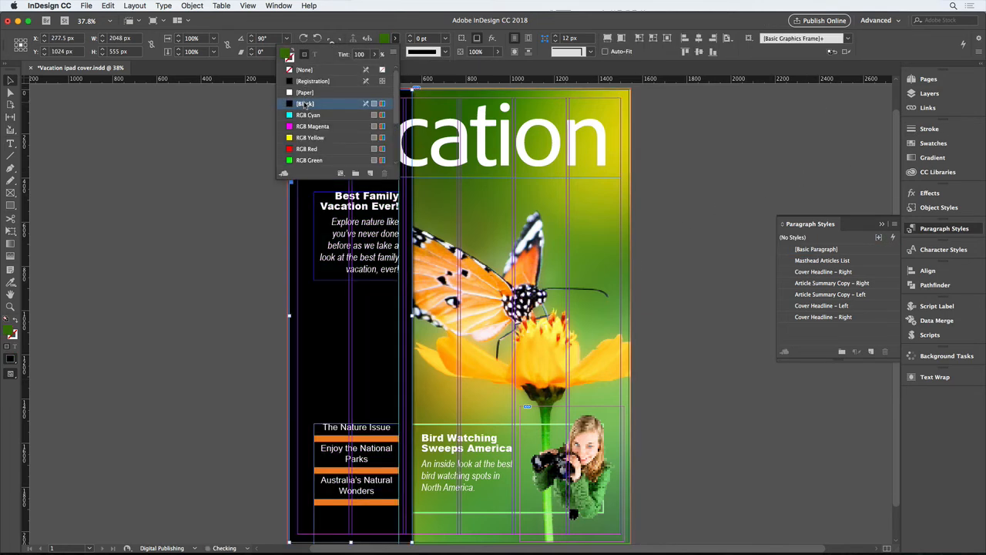
left_click(397, 40)
left_click(783, 269)
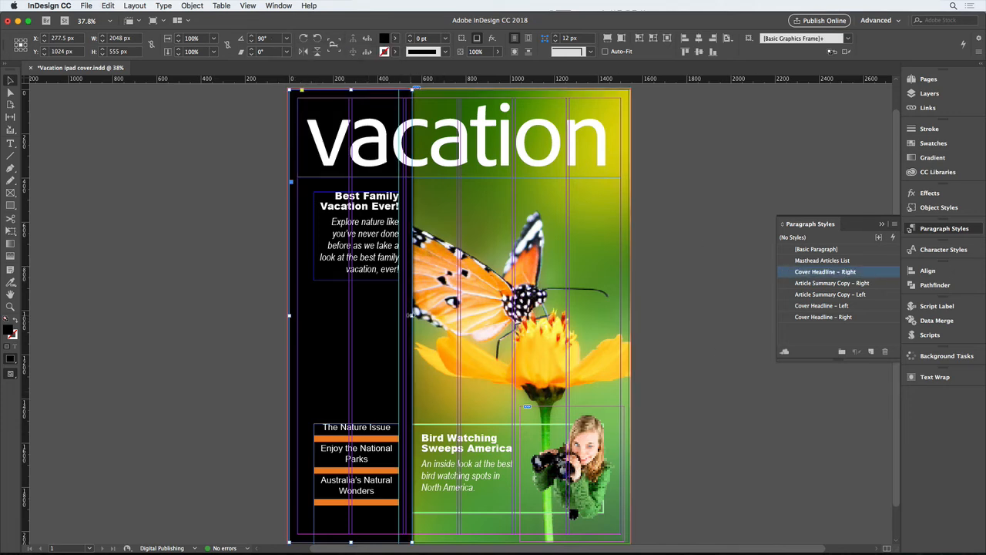
Narrow the black side strip slightly and extend the butterfly image's left edge to meet it
left_click_drag(411, 314, 399, 314)
left_click(438, 345)
left_click(719, 423)
scroll(724, 423, "left", 2)
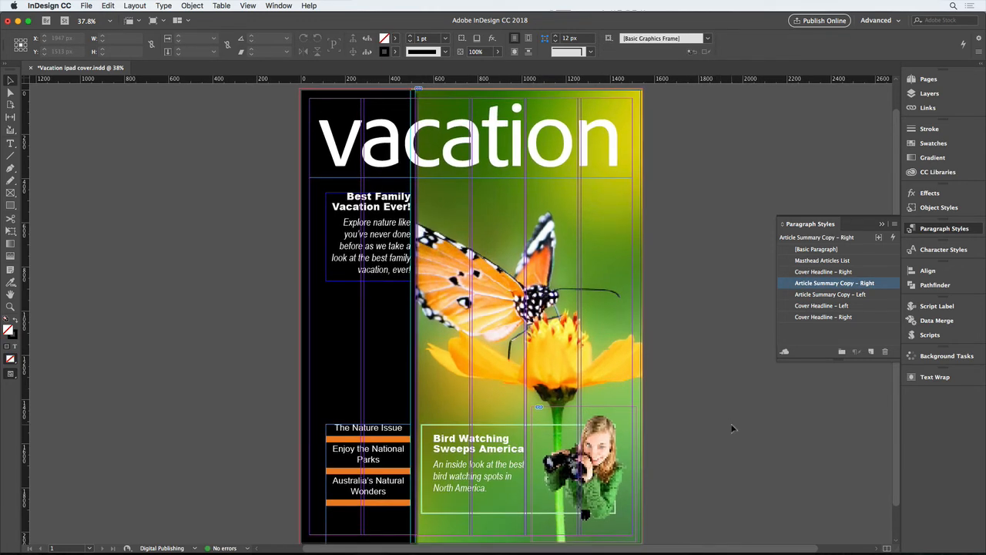
Color the letters "va" of the vacation masthead with the Orange swatch and deselect the text
key("t")
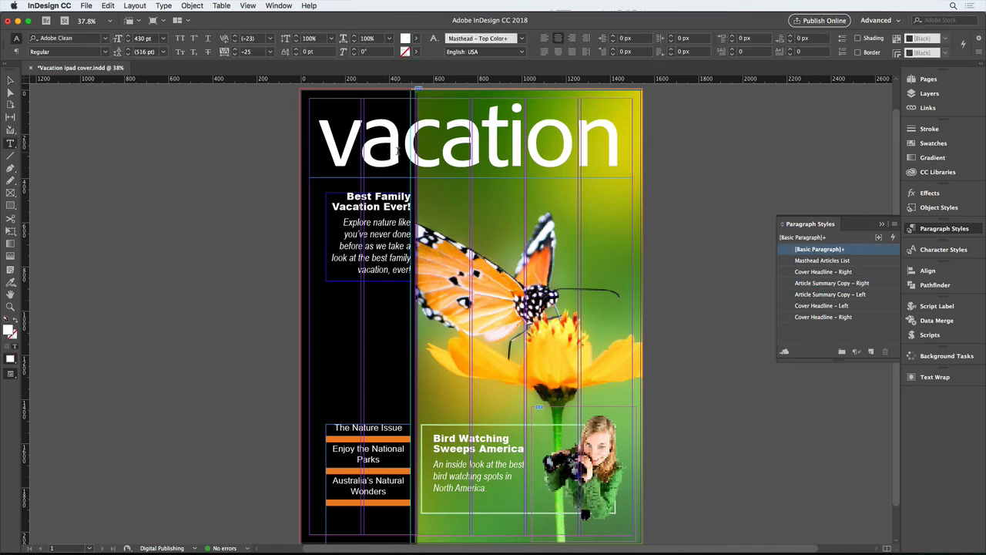
left_click(933, 143)
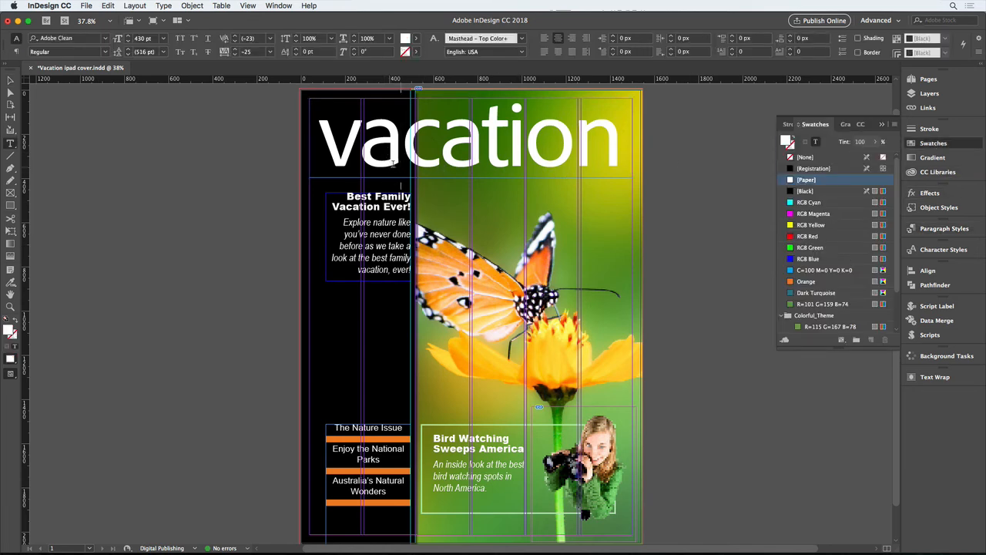
left_click_drag(392, 163, 319, 158)
left_click(805, 282)
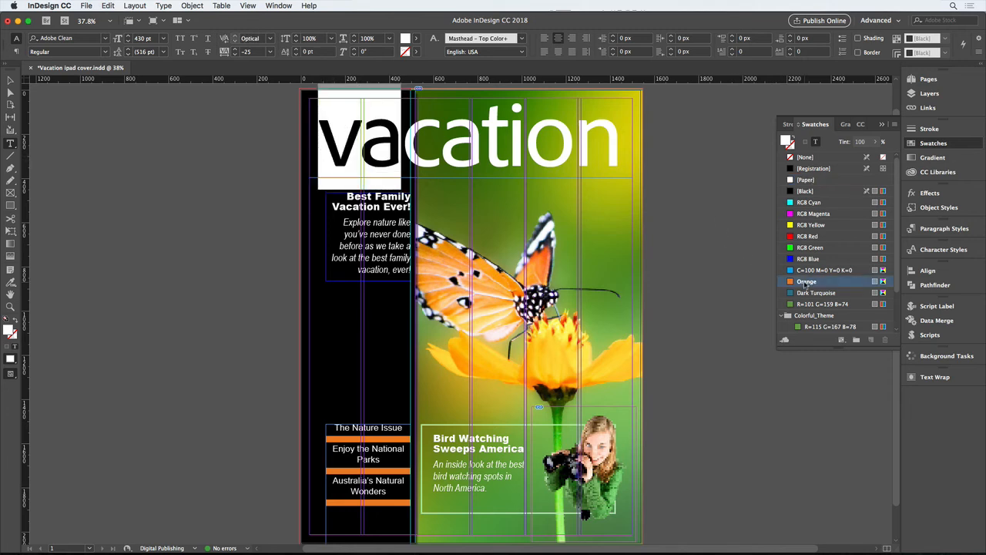
left_click(438, 148)
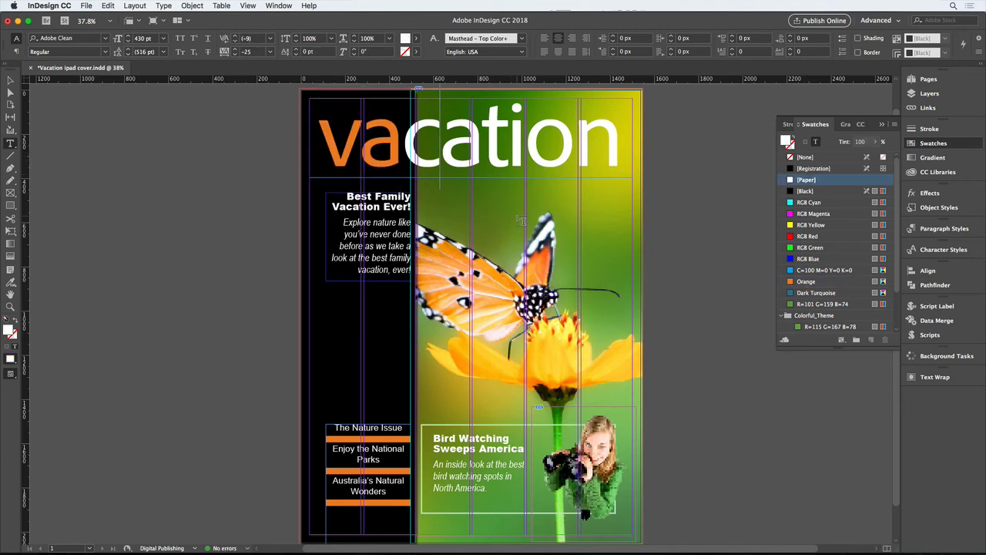
key("Escape")
left_click(675, 269)
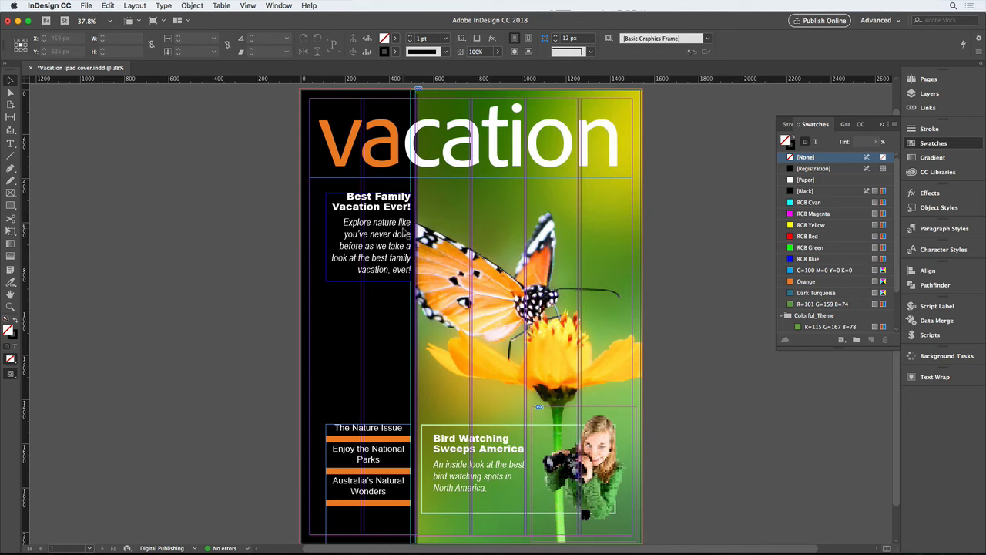
Set the tracking of the whole vacation masthead text to 0
double_click(464, 151)
double_click(464, 151)
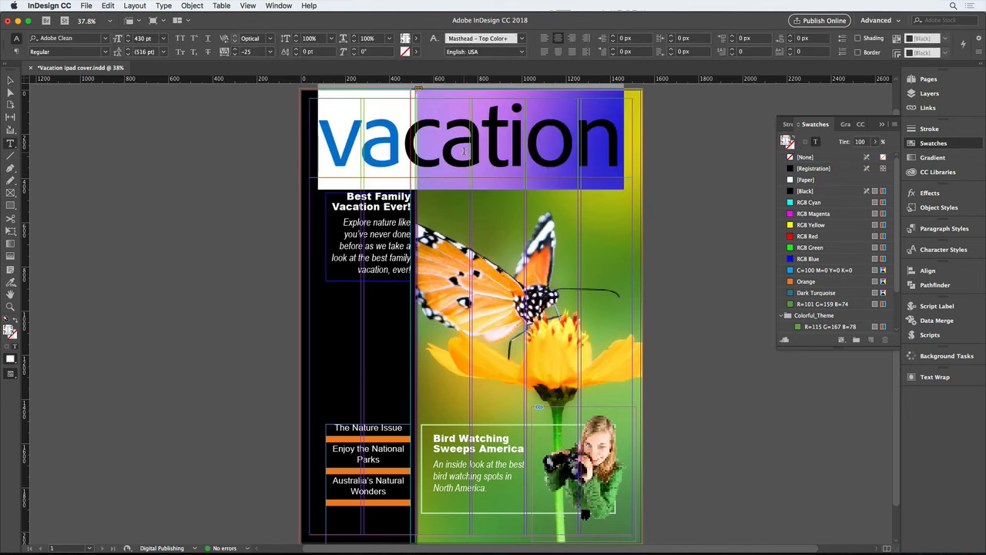
left_click(270, 51)
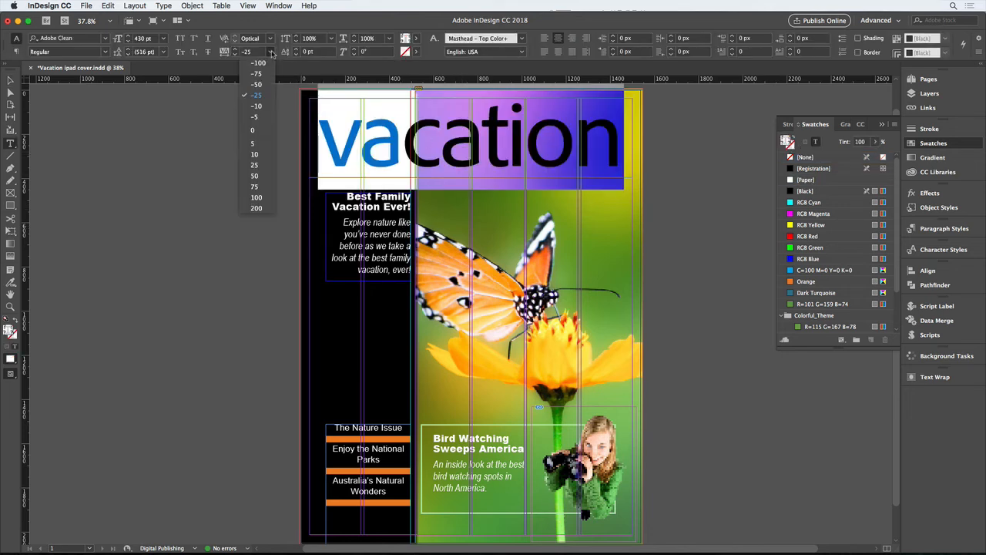
left_click(262, 131)
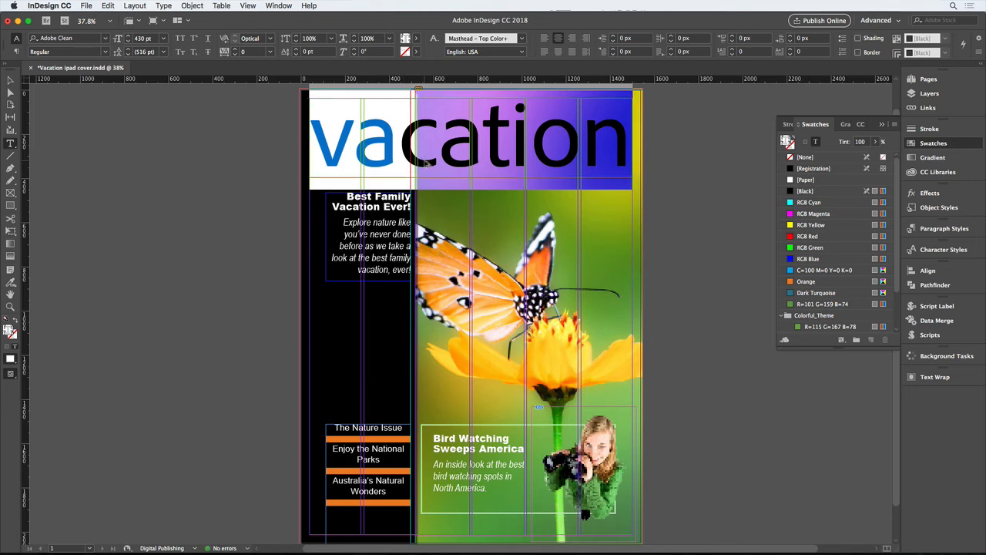
Reduce the vacation masthead text to 400 pt and deselect it
key("super+alt+shift+comma")
key("super+alt+shift+comma")
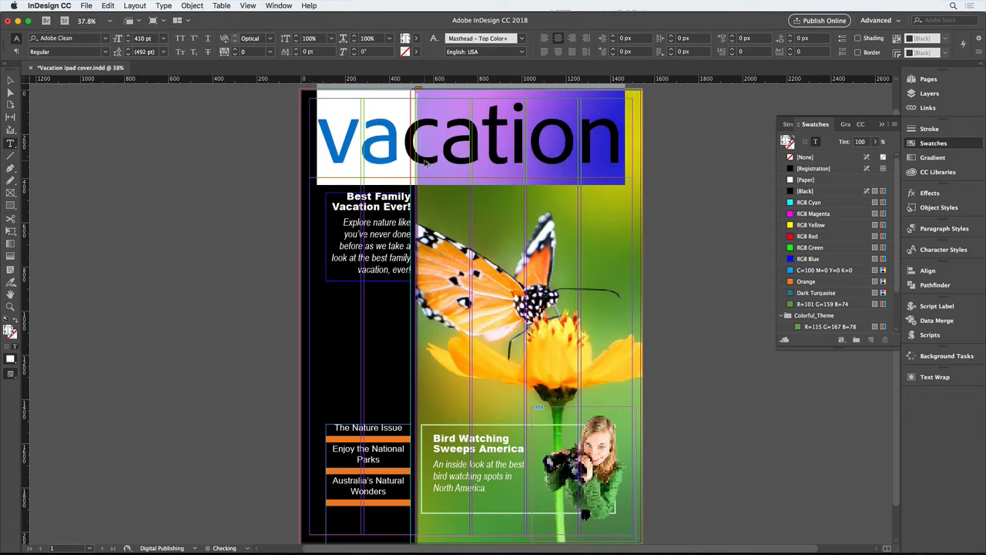
key("super+alt+shift+comma")
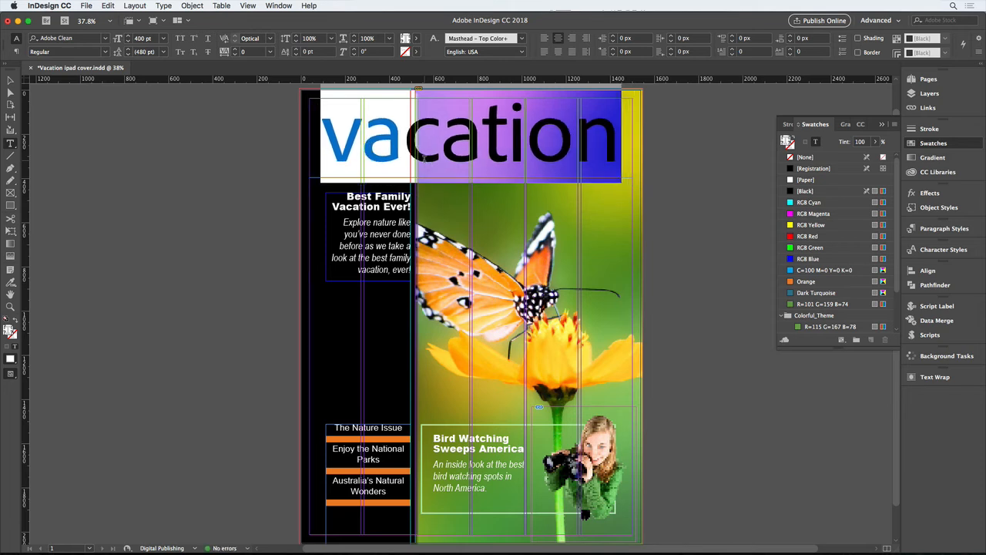
key("Escape")
left_click(661, 224)
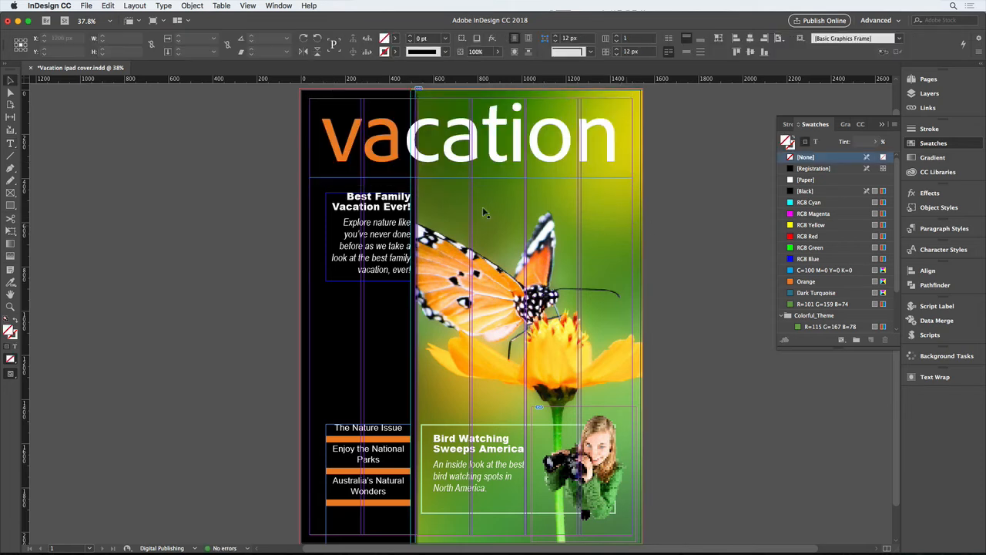
Narrow the black side strip to 462 px and extend the butterfly image's left edge to meet it
left_click(391, 183)
left_click_drag(415, 316, 403, 317)
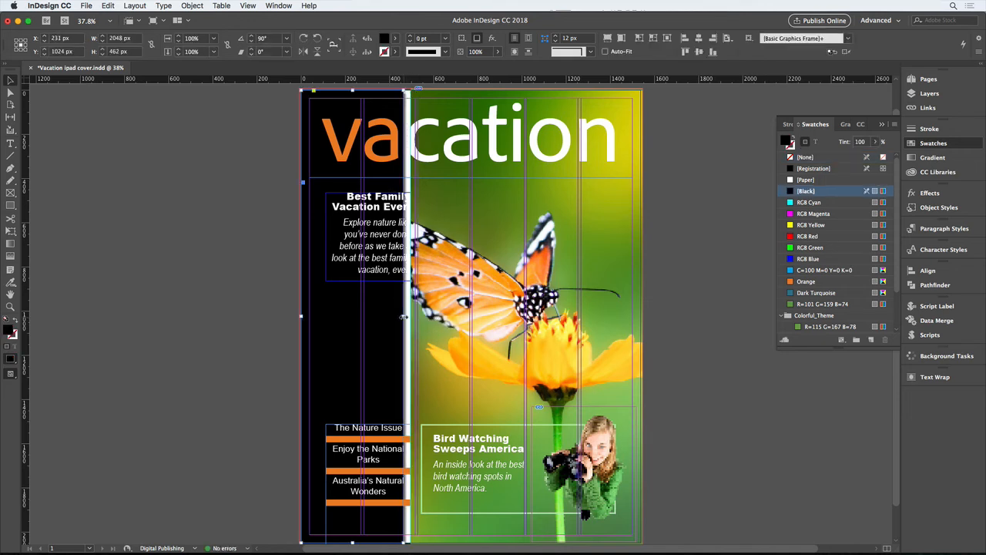
left_click(406, 317)
left_click_drag(406, 317, 404, 316)
left_click(555, 312)
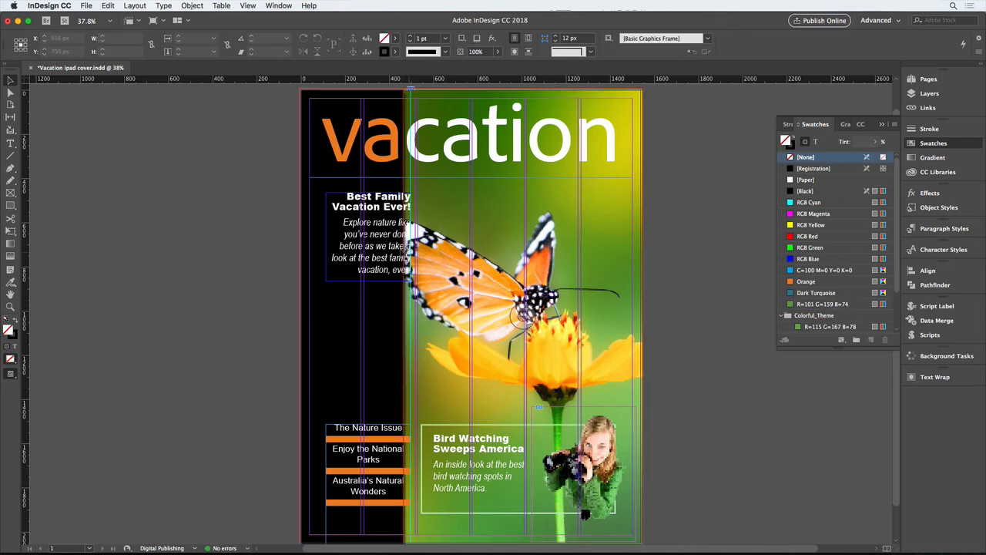
Lock the black side strip and the butterfly image in place so the vertical guide over them can be grabbed
left_click(402, 342)
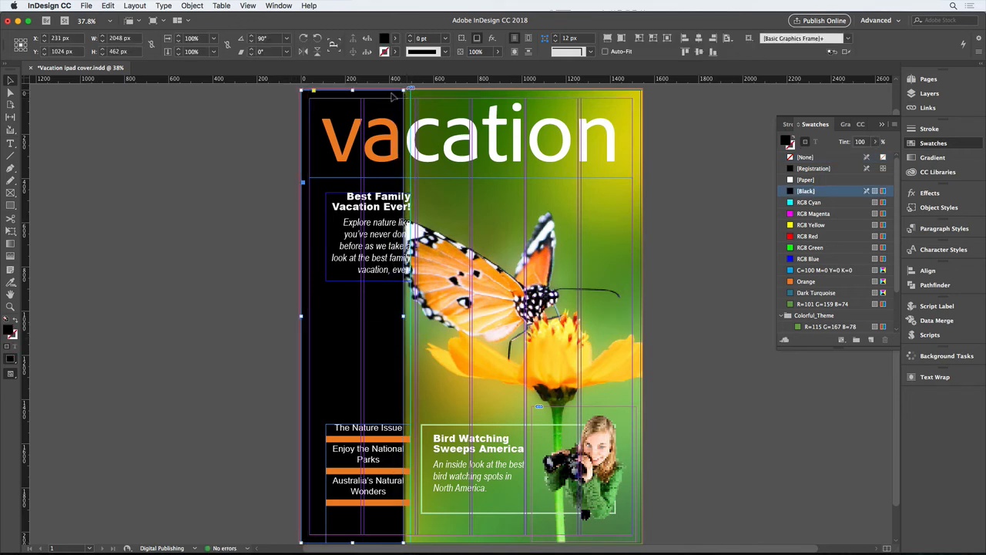
right_click(392, 94)
left_click(413, 209)
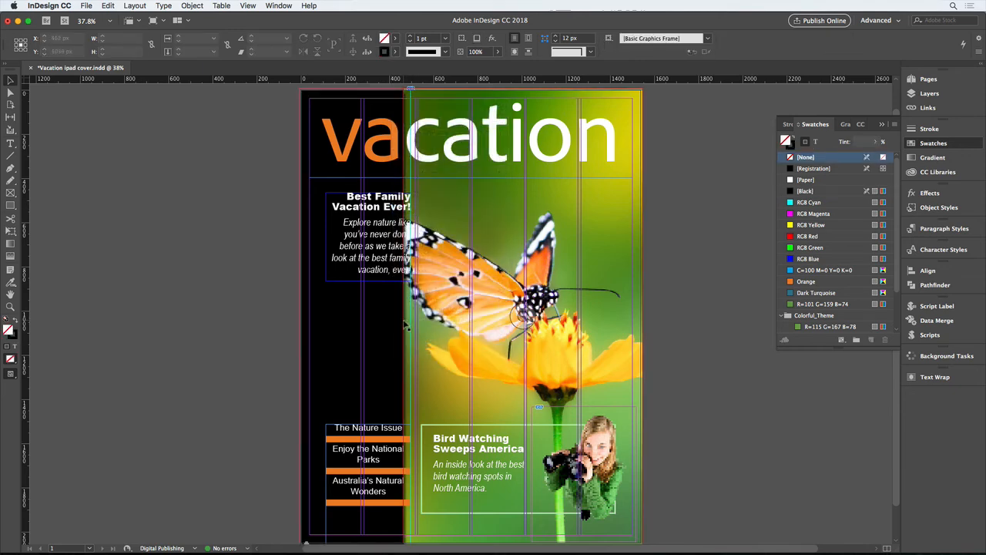
left_click_drag(406, 325, 406, 324)
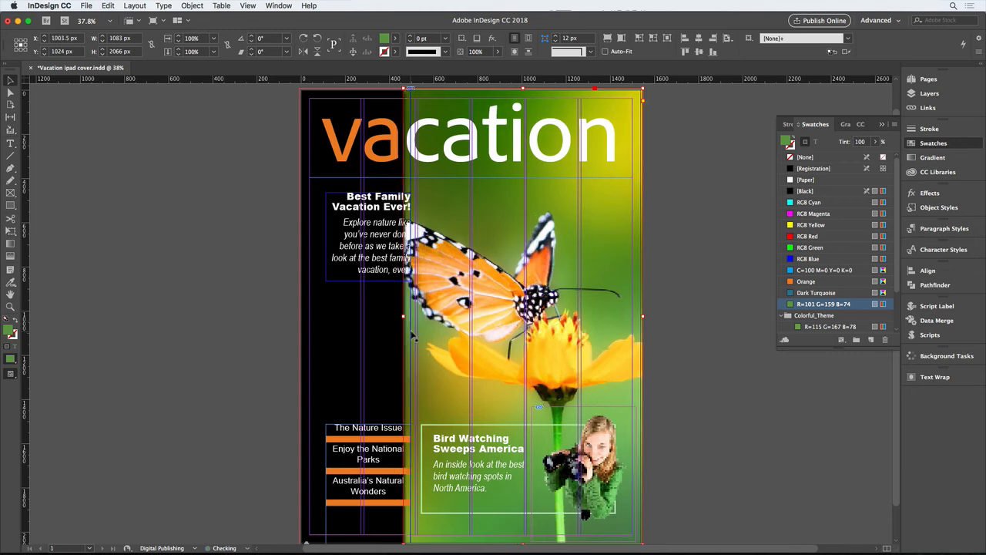
right_click(448, 225)
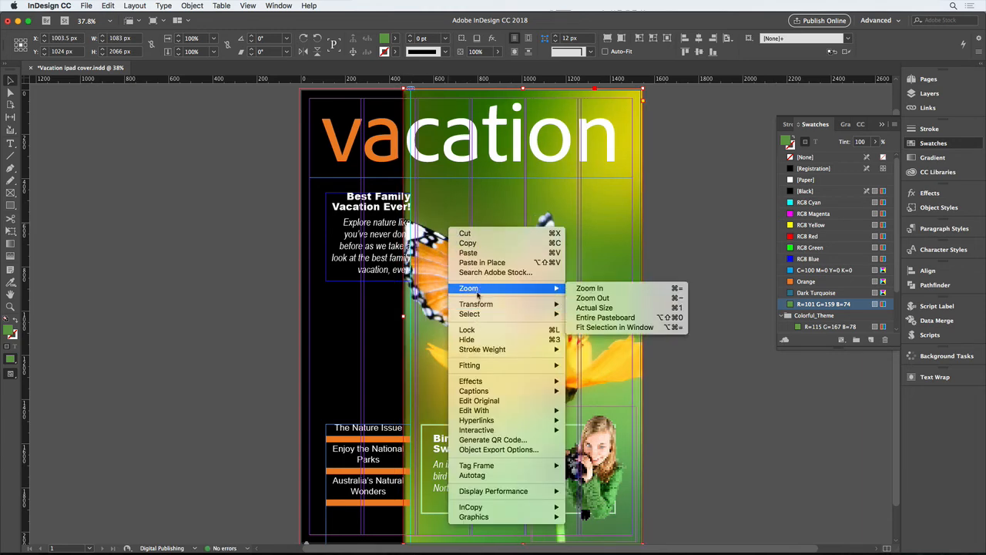
left_click(478, 330)
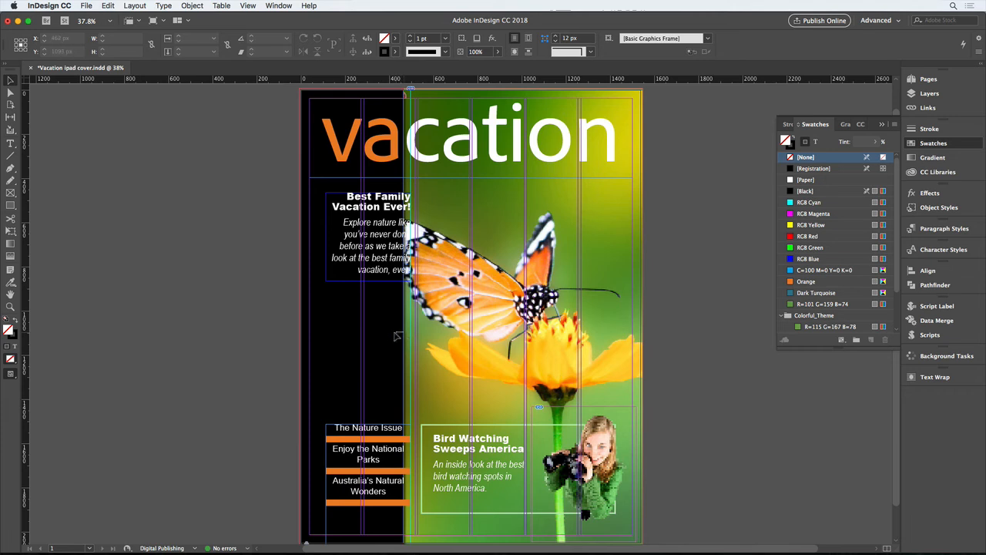
Move the vertical guide beside the teaser text to X 435 px, just inside the black strip's right edge
right_click(404, 333)
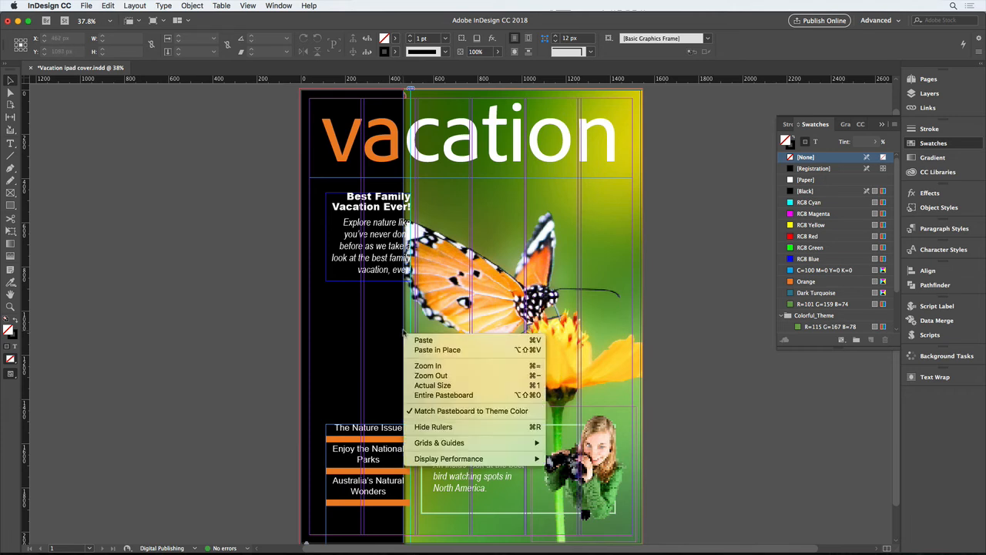
mouse_move(431, 443)
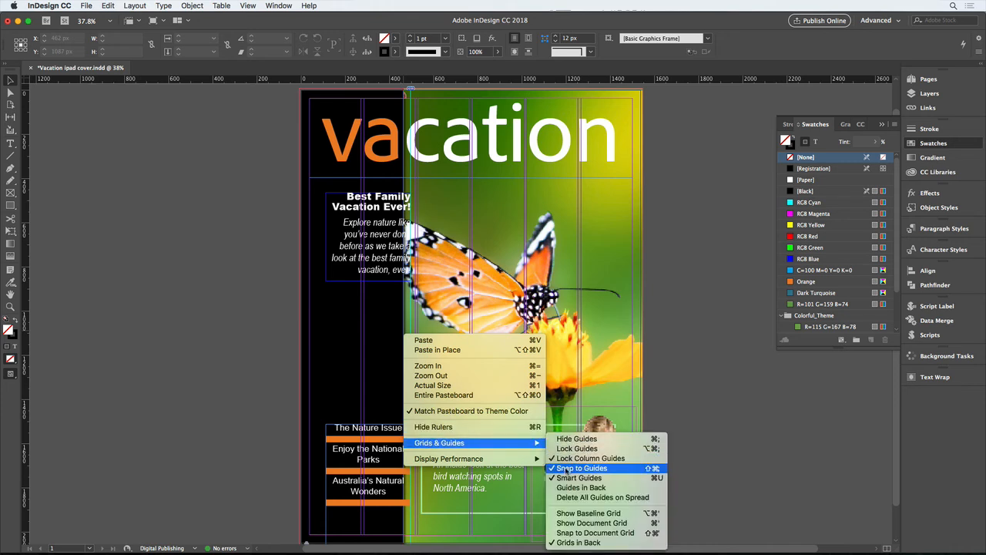
left_click(378, 403)
left_click_drag(423, 394, 438, 386)
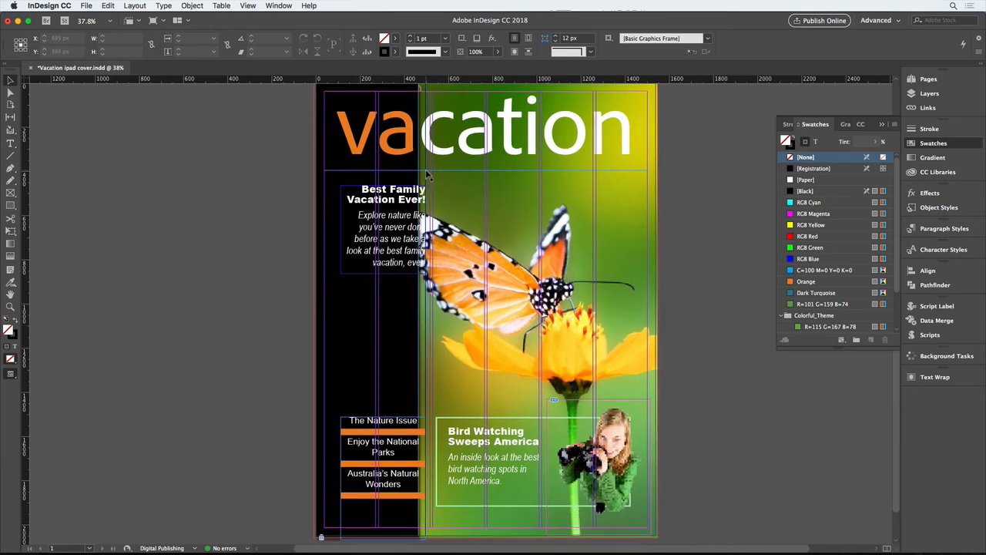
left_click_drag(427, 172, 419, 181)
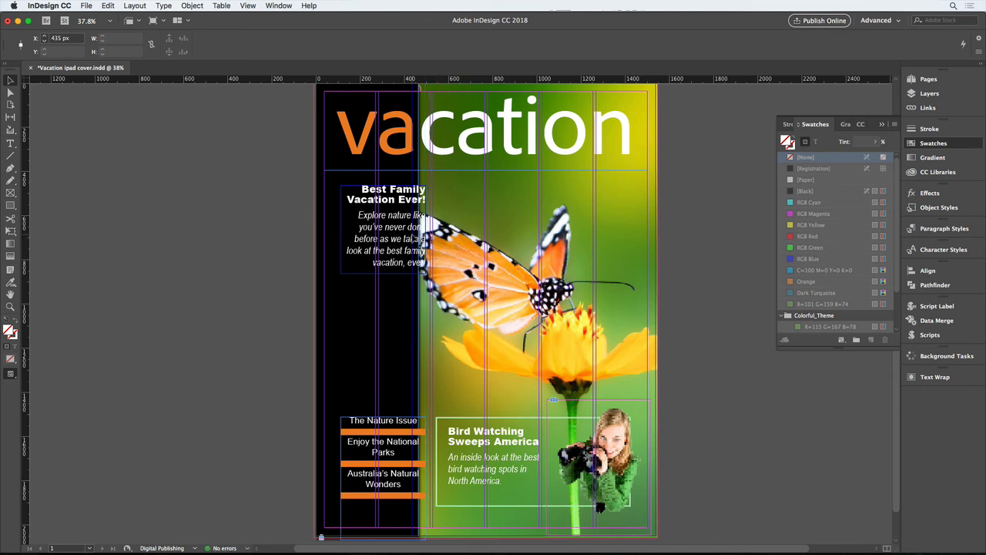
Resize the Best Family Vacation Ever text frame to 399 px wide, spanning from the left margin to the vertical guide
left_click(380, 212)
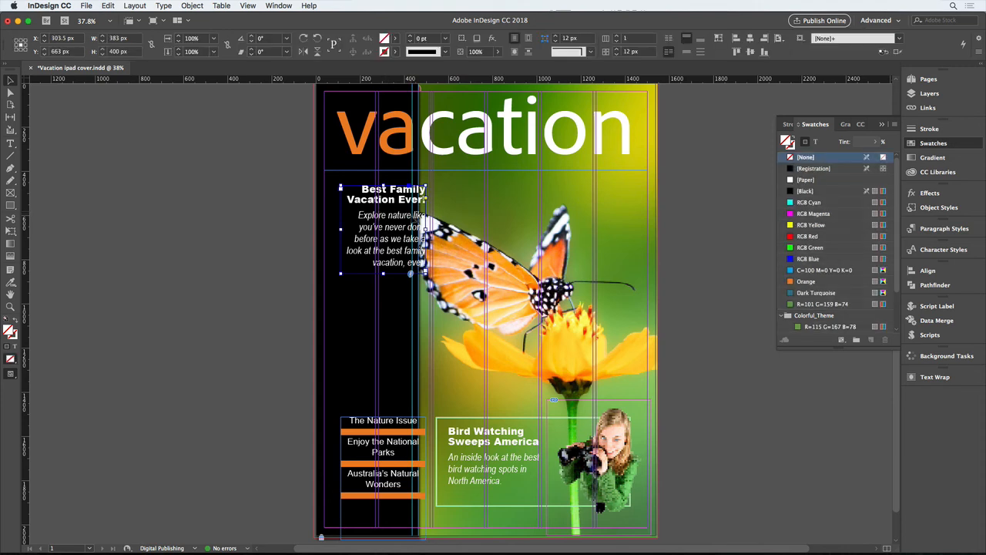
left_click_drag(425, 230, 413, 229)
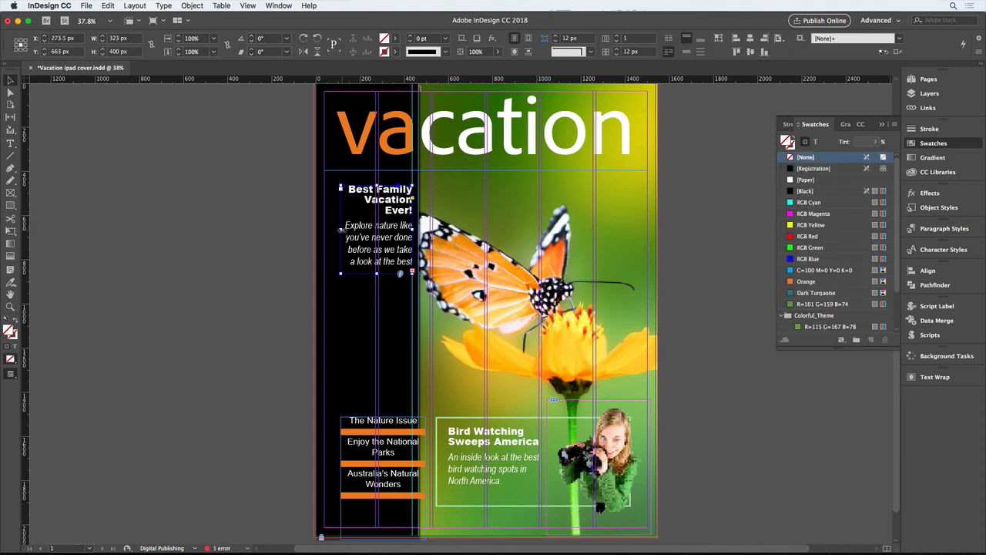
left_click_drag(340, 230, 324, 230)
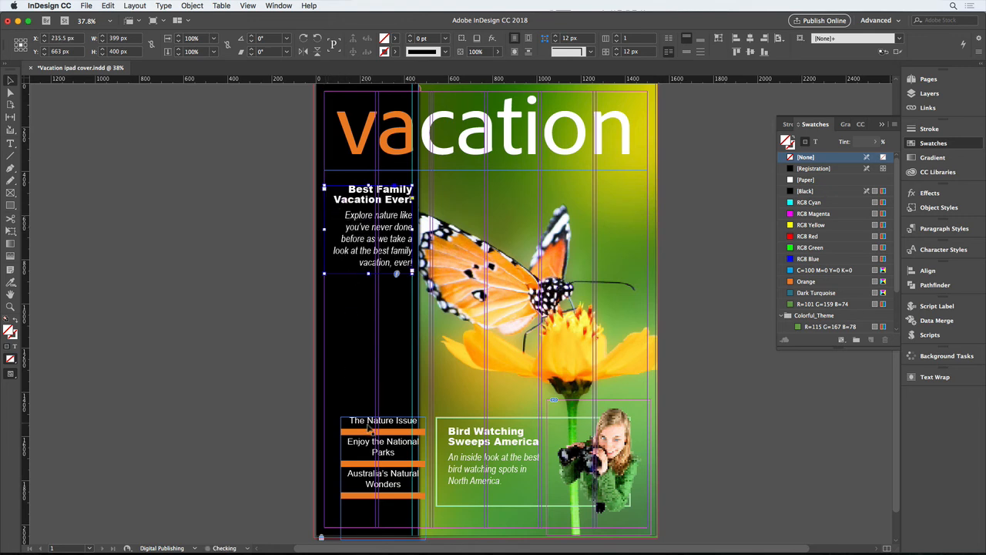
Shift and resize the Nature Issue teaser frame to 399 by 501 px, fitting the left margin, vertical guide and bottom margin
left_click(381, 447)
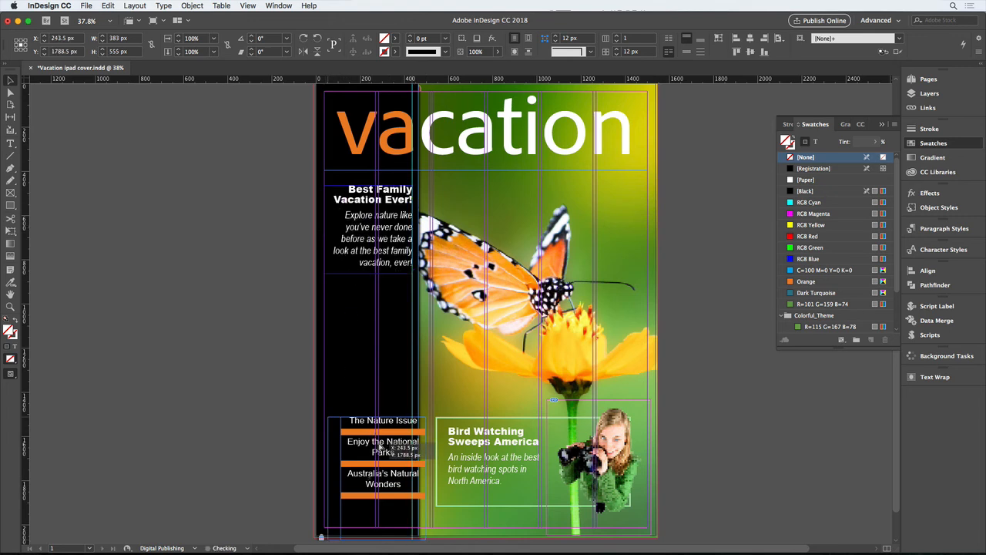
left_click_drag(379, 447, 380, 447)
left_click_drag(370, 538, 370, 527)
left_click_drag(329, 472, 323, 473)
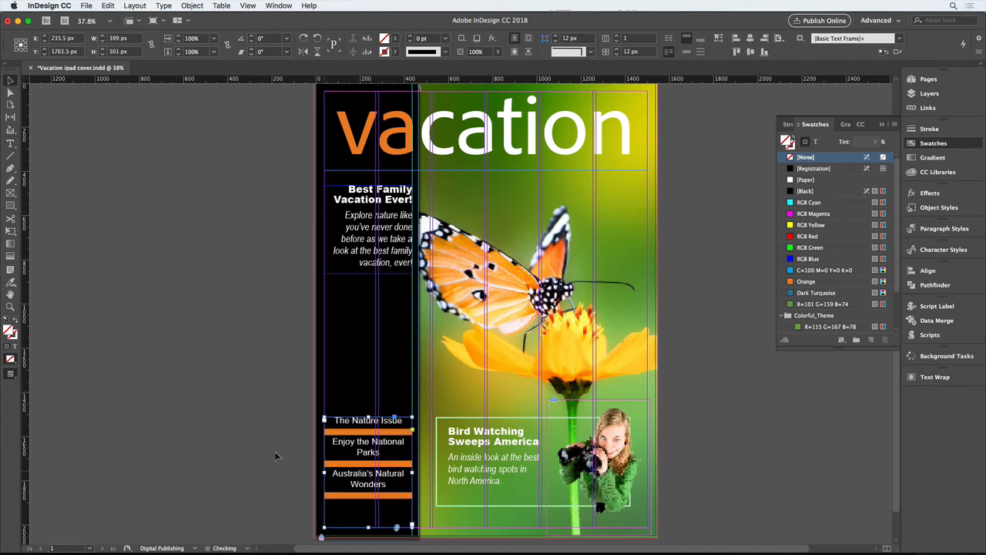
left_click(248, 431)
Right-align all three teaser lines in the Nature Issue frame and deselect the text
left_click(366, 444)
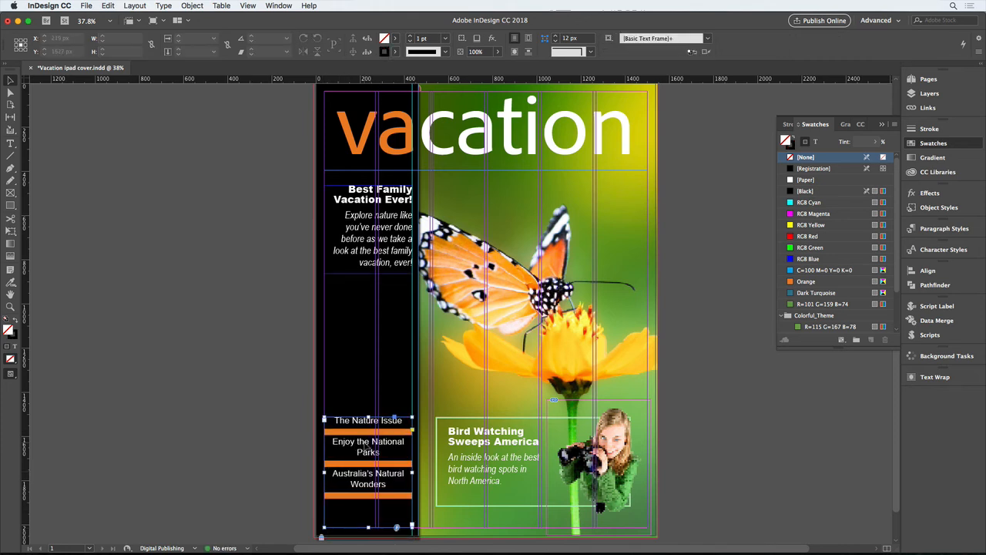
double_click(362, 443)
key("super+a")
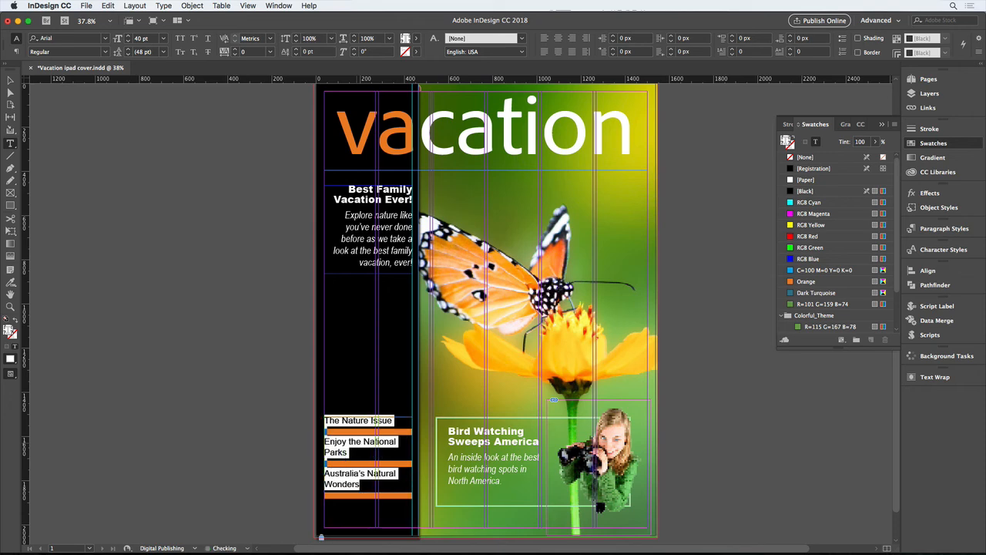
key("shift+super+r")
key("shift+super+a")
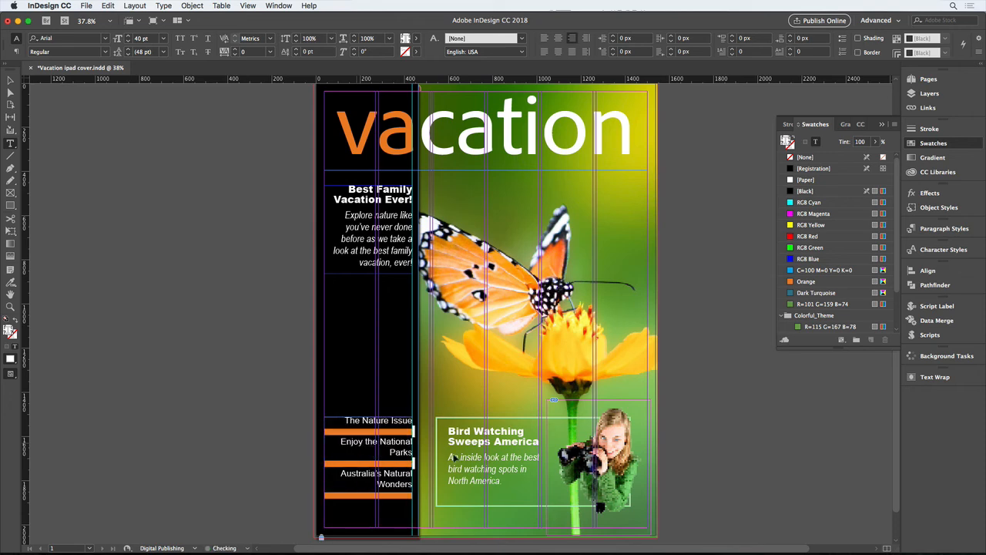
key("Escape")
left_click(784, 459)
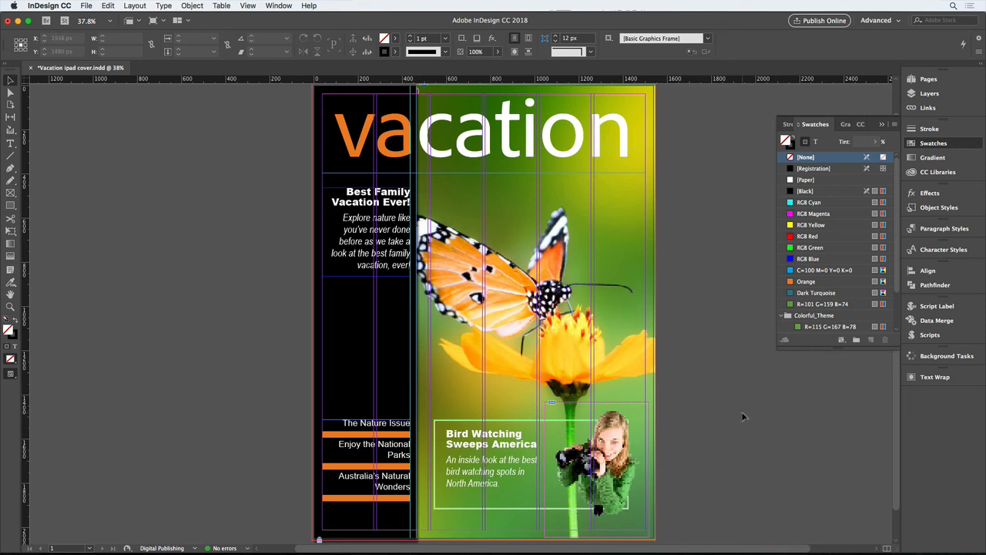
Add a horizontal guide at Y 1511 px along the tops of the teaser and Bird Watching frames
left_click_drag(502, 81, 486, 421)
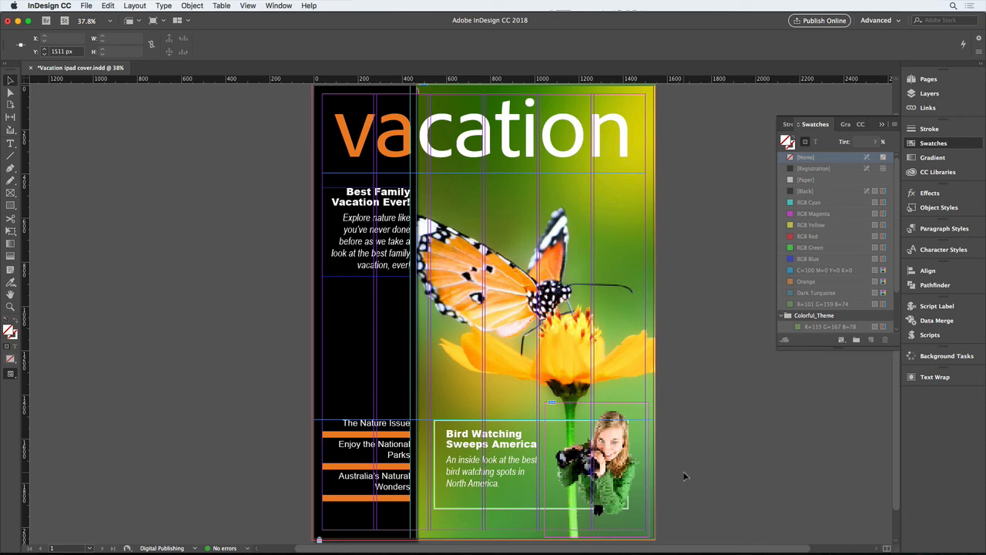
left_click_drag(684, 474, 679, 478)
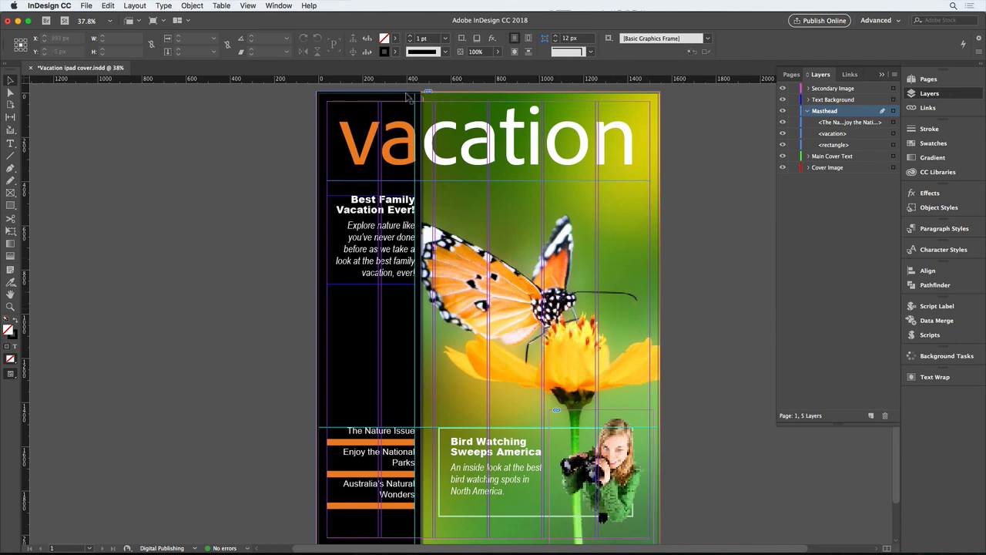
Enlarge the butterfly photo inside its frame and shift it slightly left so the wing meets the black strip
left_click(425, 102)
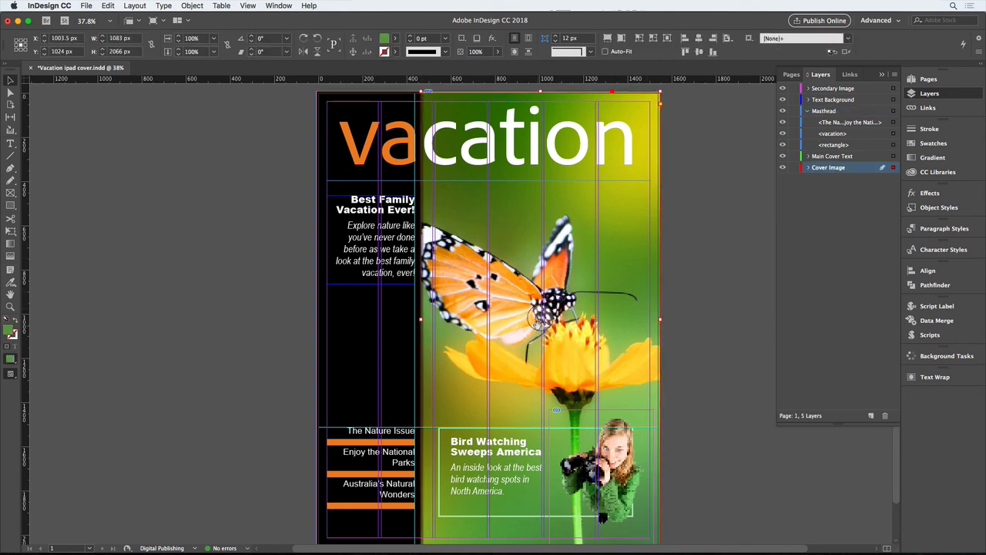
left_click(537, 324)
key("super+minus")
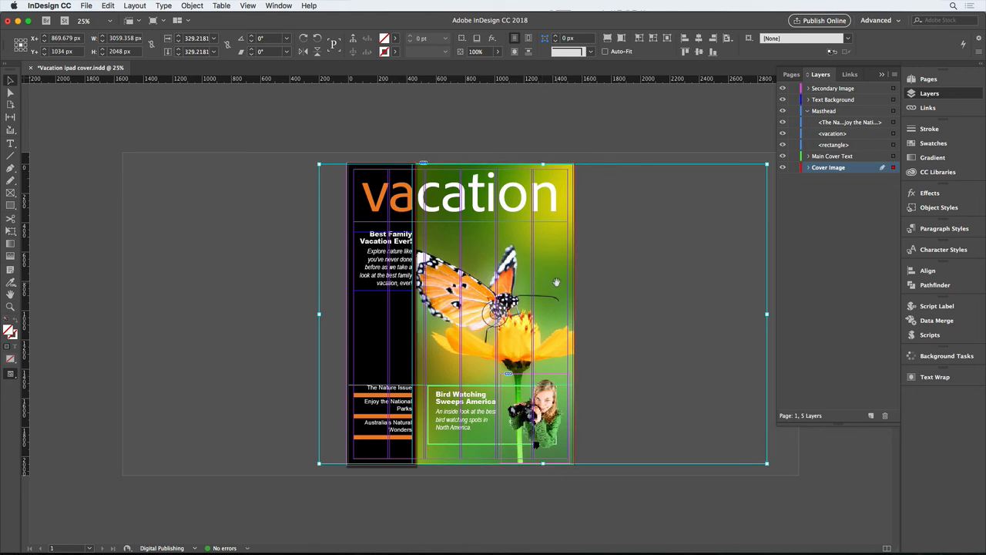
left_click_drag(768, 164, 786, 150)
left_click(648, 131)
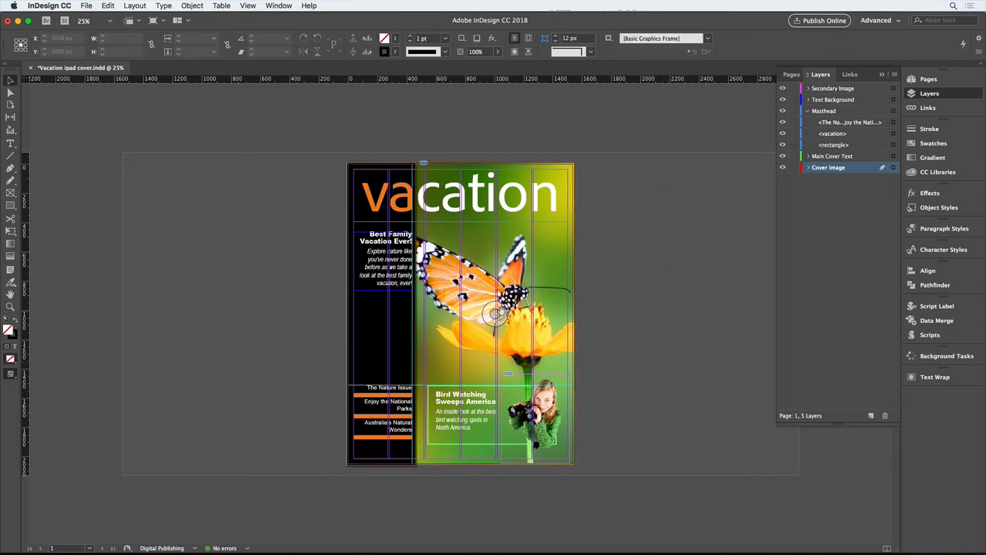
left_click_drag(503, 314, 494, 315)
left_click(497, 142)
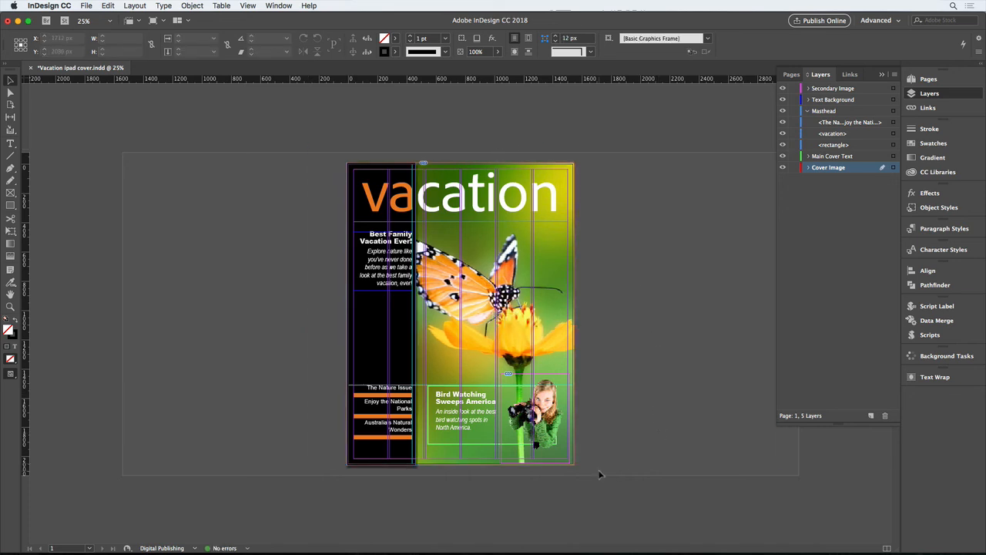
Preview the cover full screen on black and white backgrounds and nudge the photo of the woman with binoculars slightly right
key("shift+w")
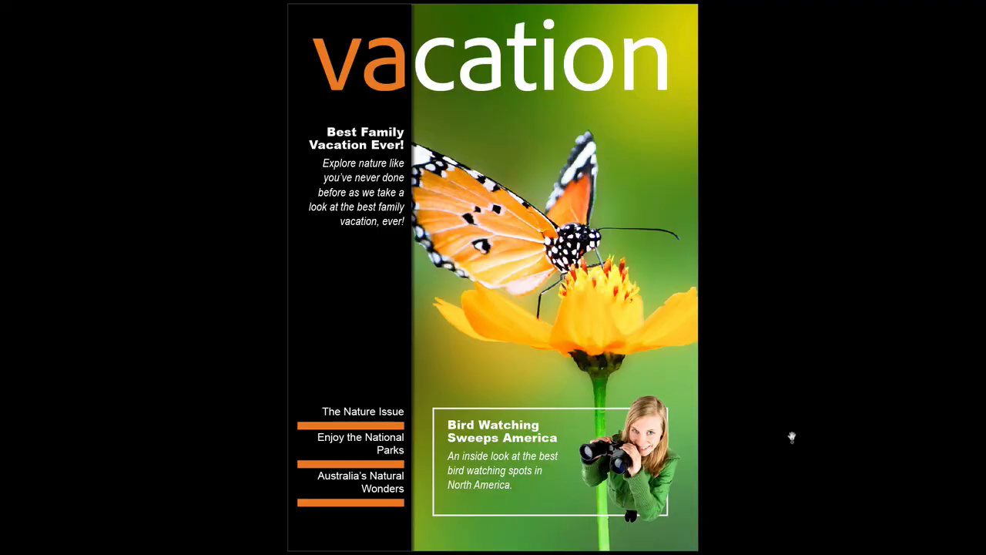
key("w")
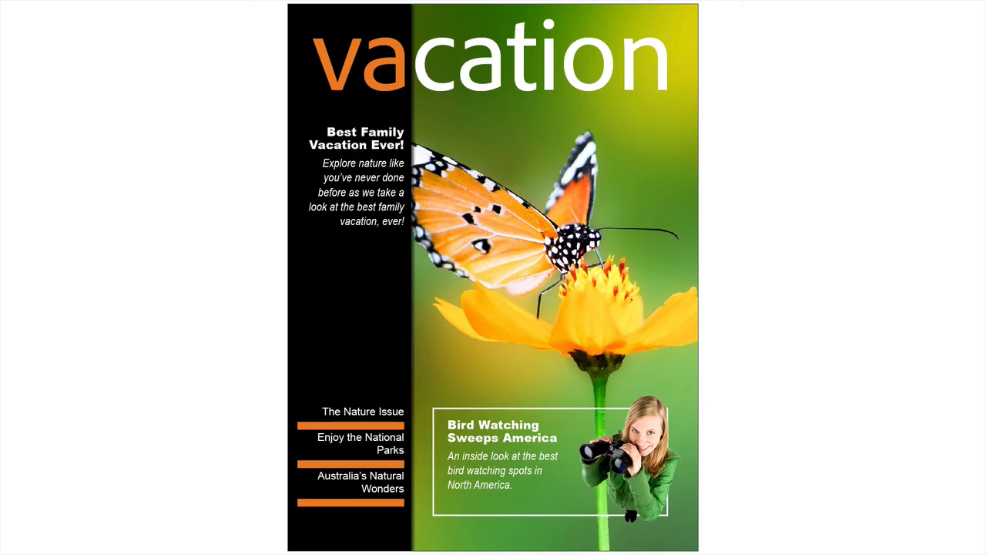
key("Escape")
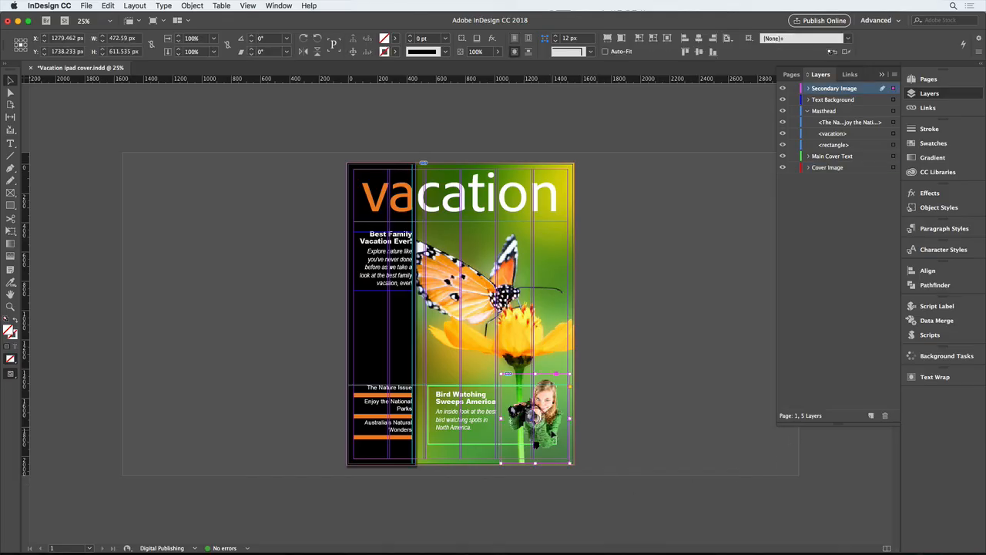
key("shift+w")
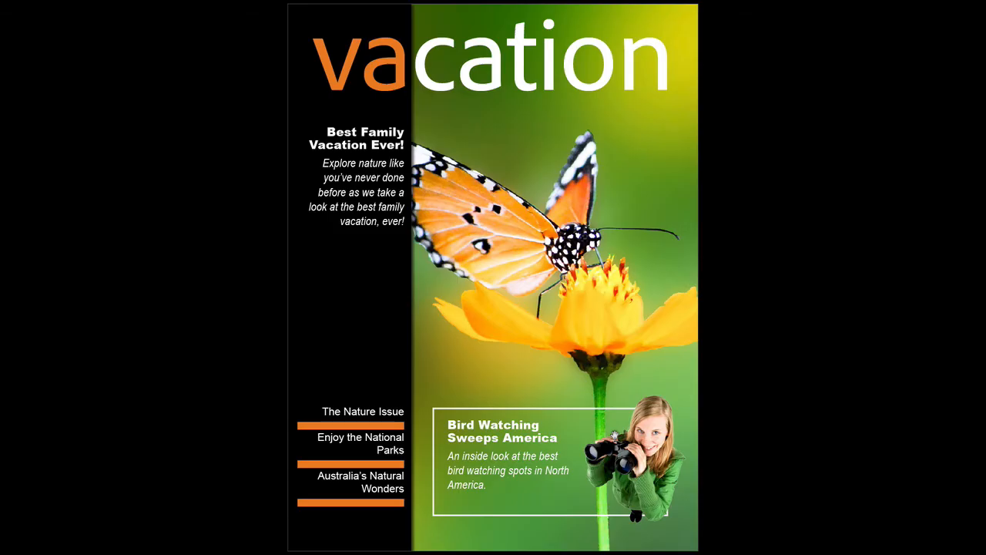
key("Escape")
Add a horizontal guide under the lowest orange bar and shorten the Bird Watching frame to 371 px high to meet it
left_click_drag(331, 365, 592, 467)
left_click_drag(443, 79, 431, 421)
left_click(525, 435)
left_click_drag(527, 436, 527, 422)
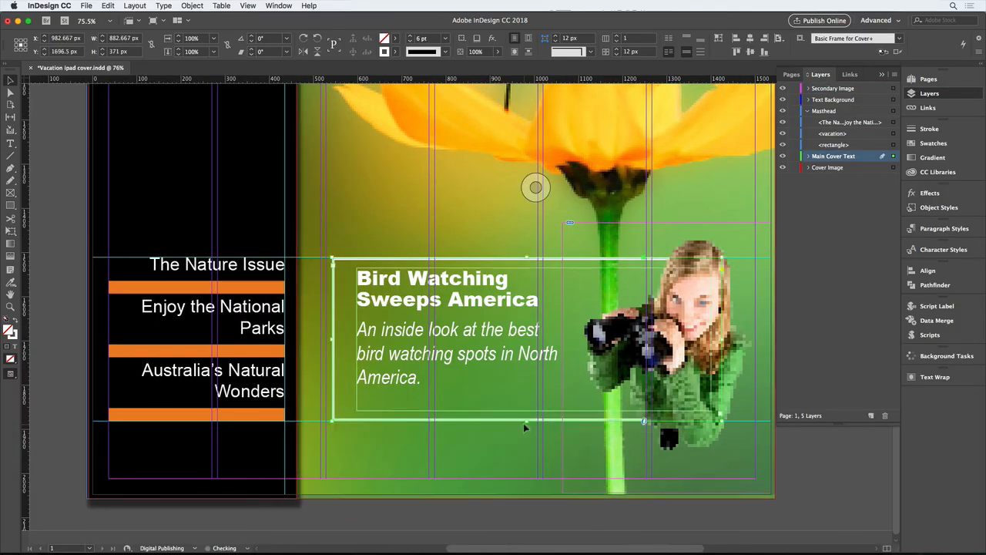
Delete the empty trailing paragraph after "North America." in the Bird Watching text and deselect everything
double_click(392, 379)
left_click(371, 393)
key("BackSpace")
left_click(11, 80)
key("super+shift+a")
Show the hidden characters and select the Bird Watching text frame
left_click(164, 6)
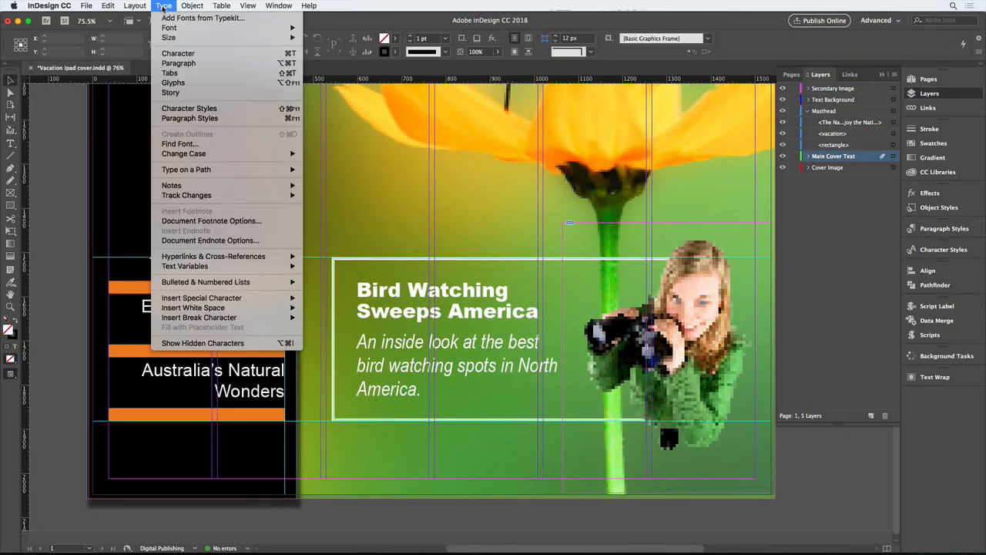
left_click(193, 344)
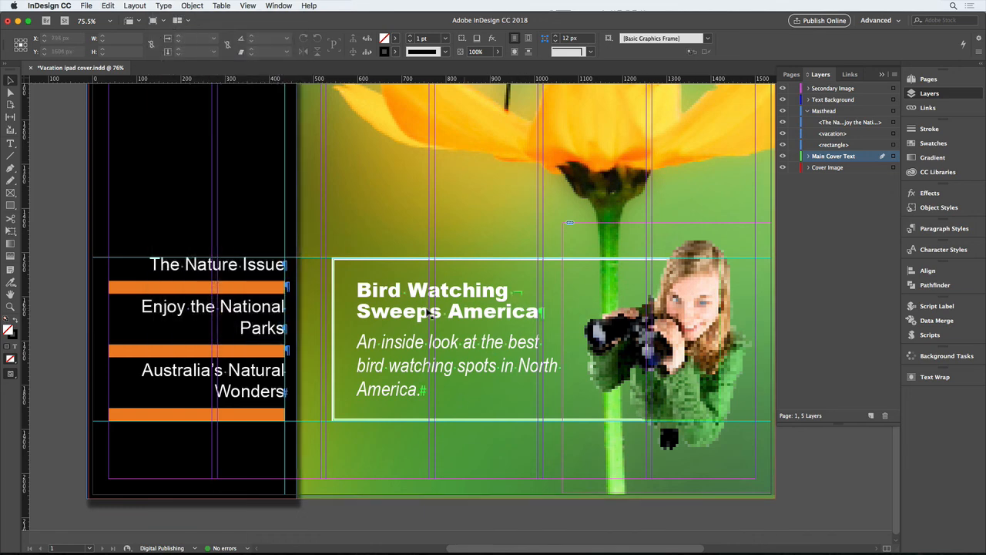
key("t")
key("v")
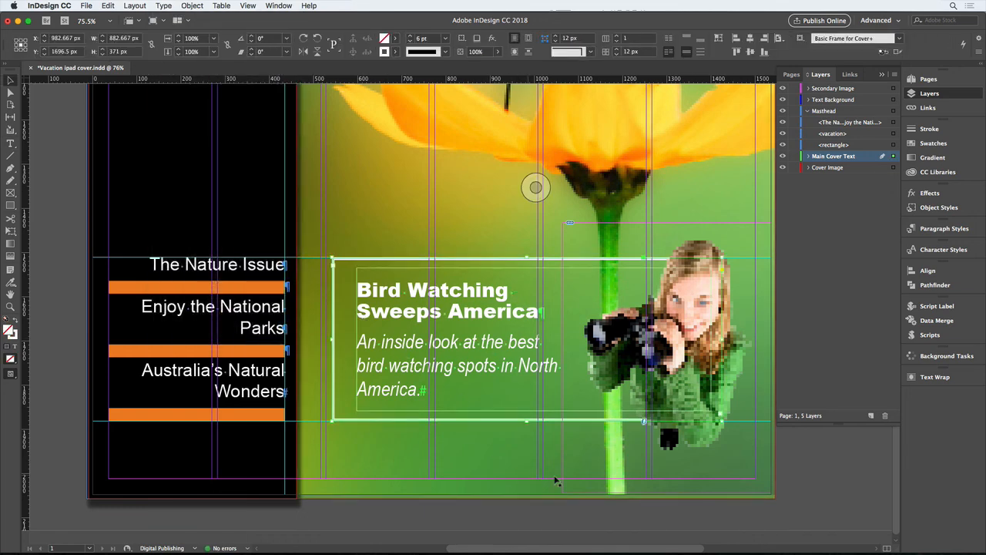
Preview the whole rearranged cover full screen to check the Bird Watching frame against the teaser block
key("shift+w")
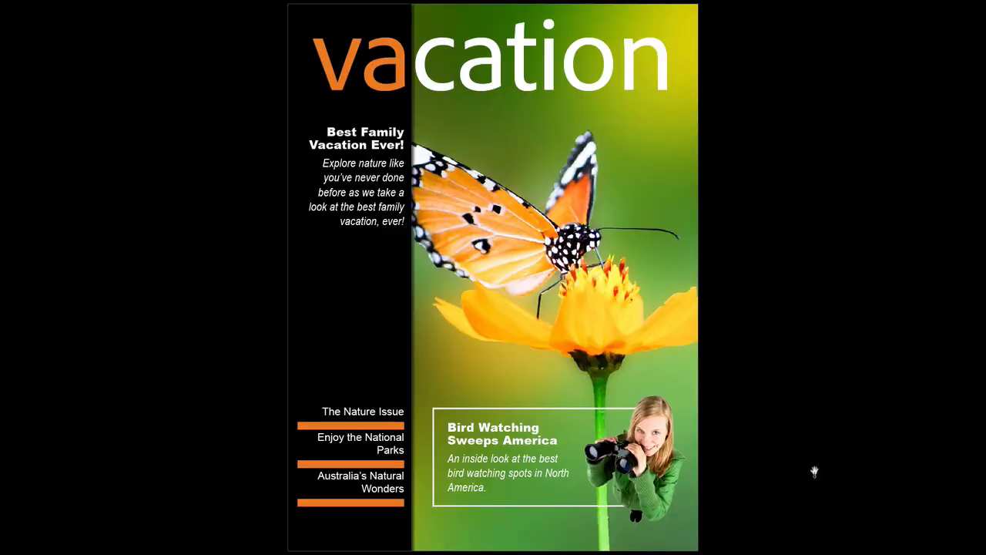
key("Escape")
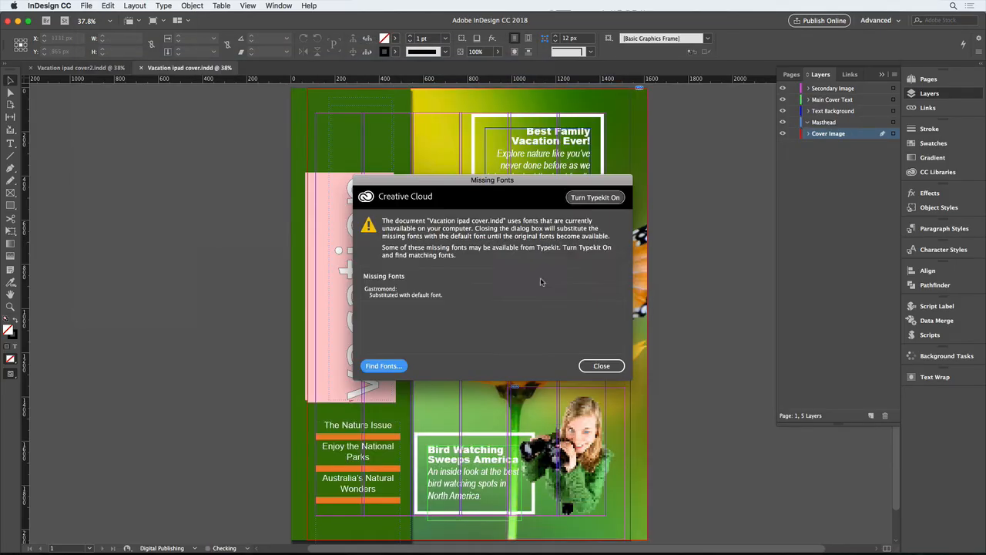
Dismiss the missing fonts warning and tile the original Vacation ipad cover.indd beside Vacation ipad cover2.indd in two columns
key("Return")
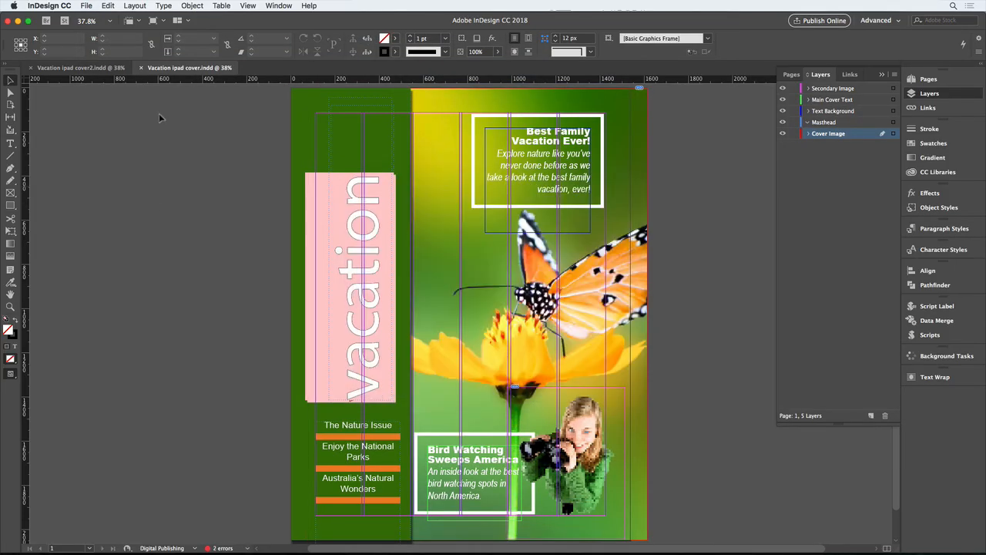
left_click(177, 20)
left_click(191, 83)
left_click(926, 94)
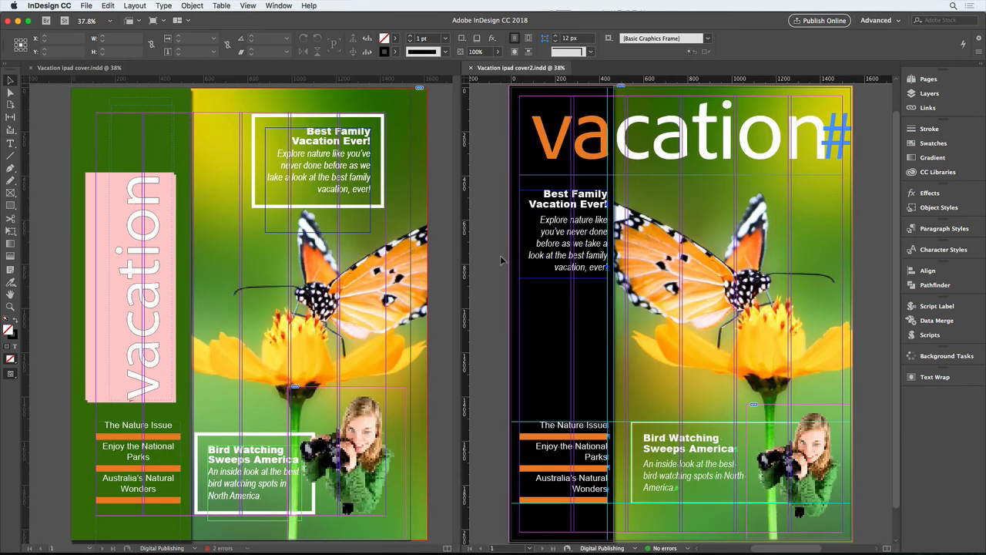
Switch both cover documents to Preview mode, hiding guides and frame edges
key("w")
left_click(441, 223)
key("w")
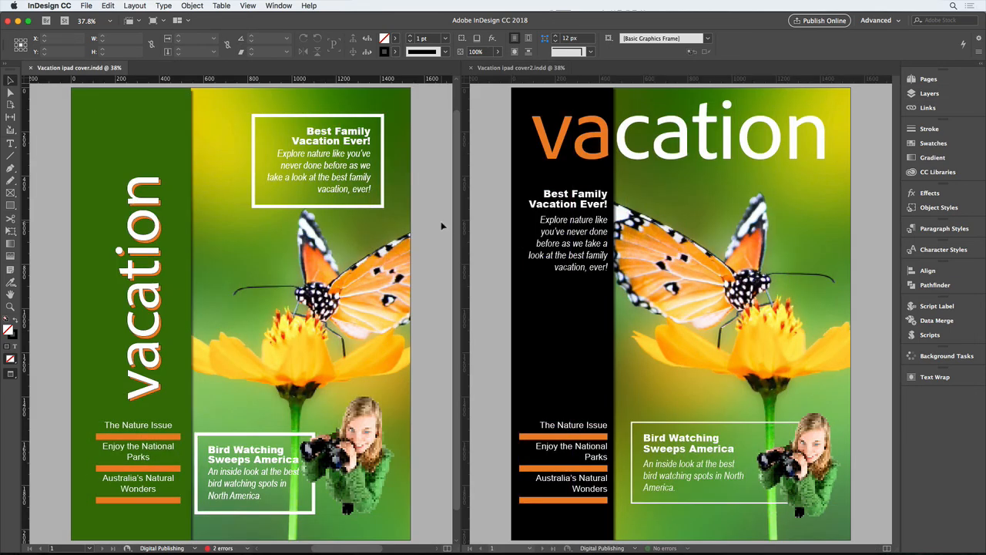
Set the display performance of both cover documents to high quality
right_click(442, 225)
mouse_move(539, 351)
left_click(640, 371)
left_click(499, 225)
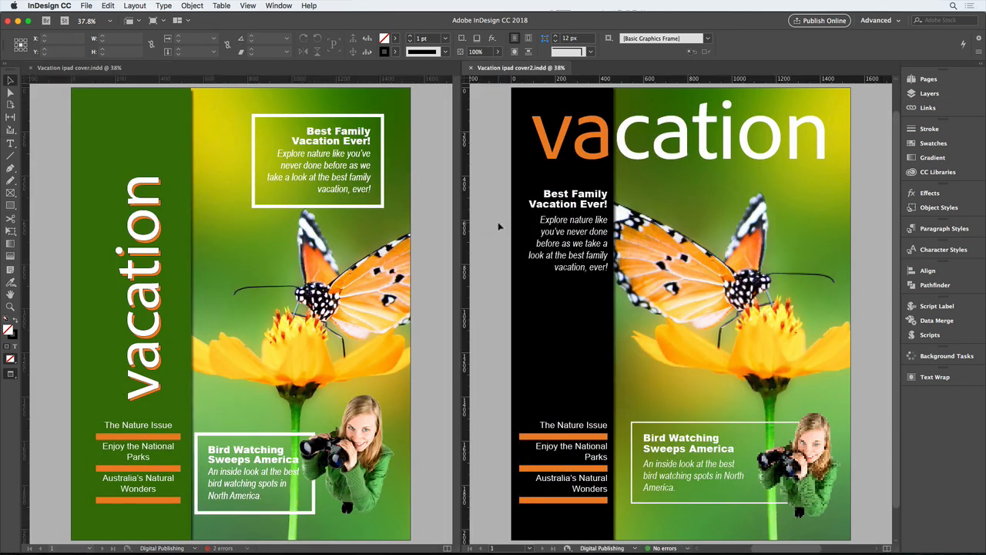
right_click(499, 225)
mouse_move(597, 352)
left_click(696, 371)
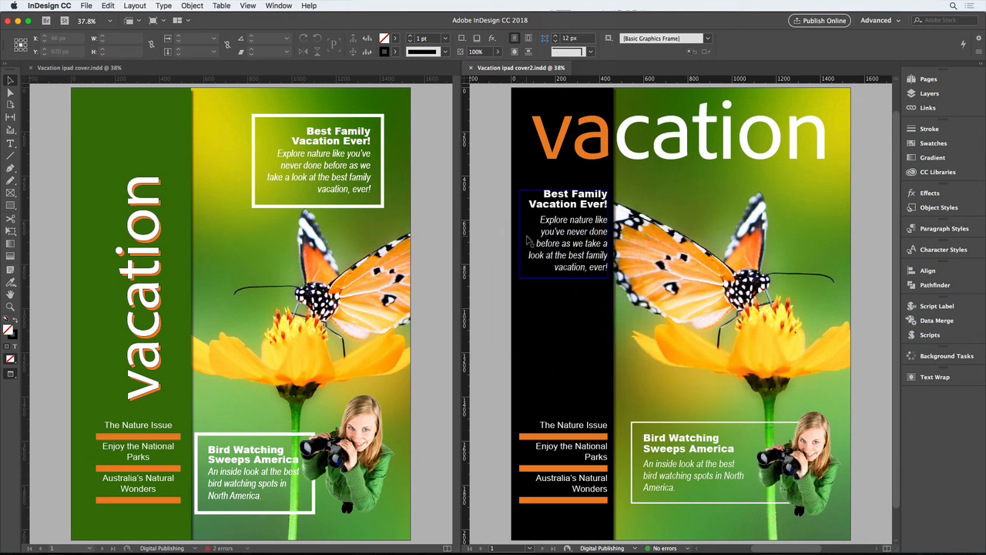